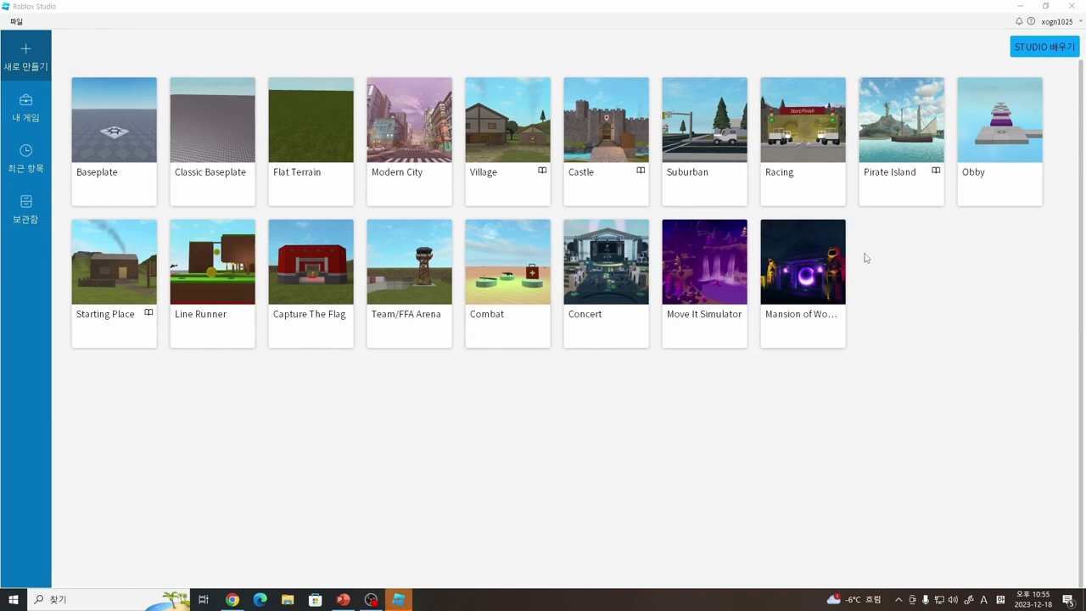
# Step: Create a new place from the Baseplate template
pyautogui.click(109, 148)
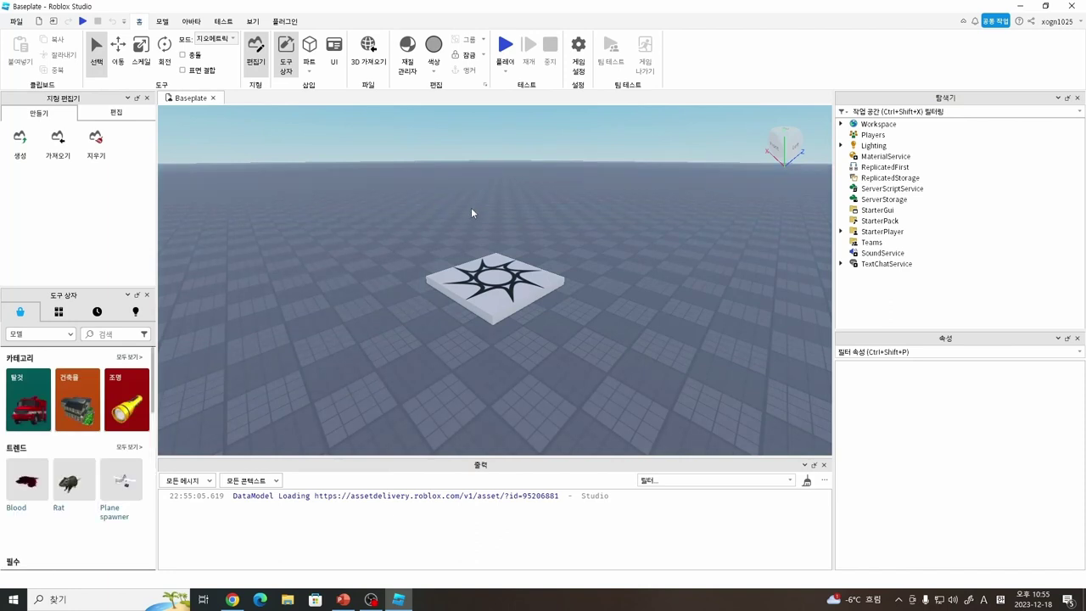
# Step: Examine the baseplate and its spawn location from various distances and angles
pyautogui.moveTo(646, 242); pyautogui.dragTo(647, 247, button='right')
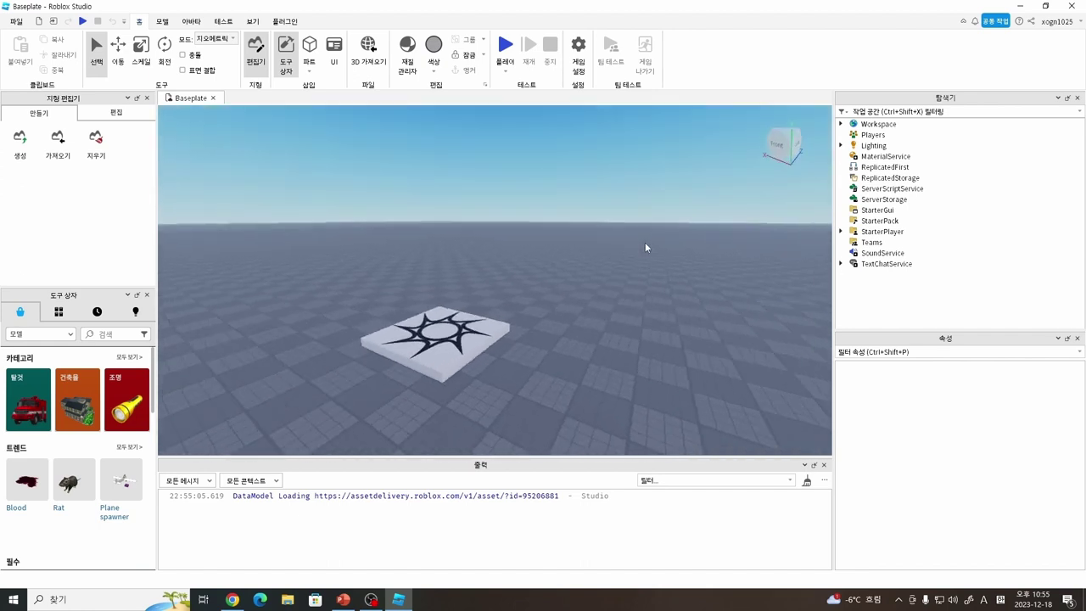
pyautogui.press('s')
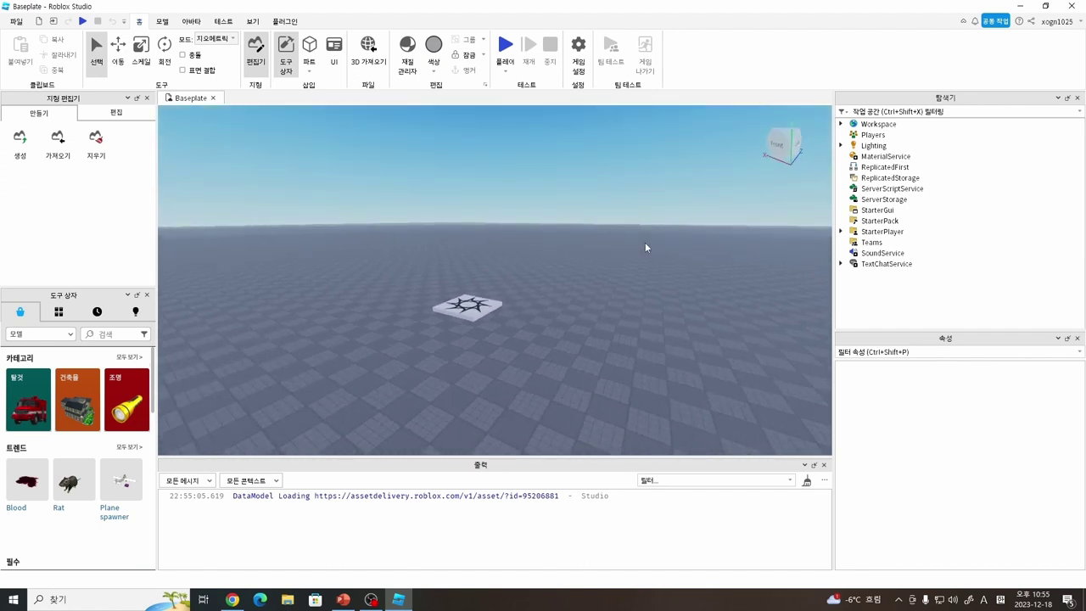
pyautogui.press('a')
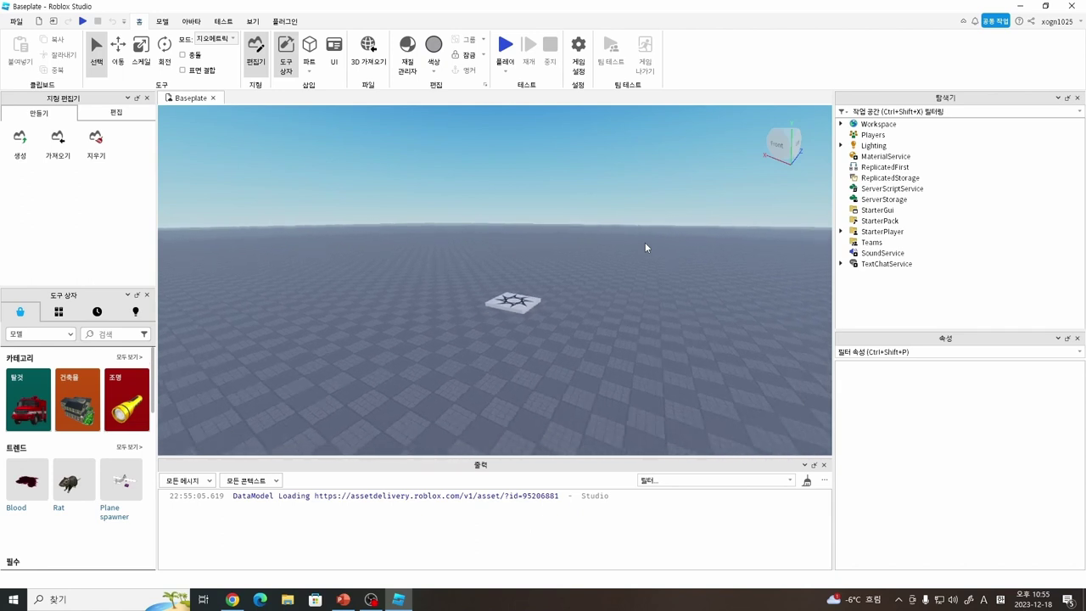
pyautogui.press('d')
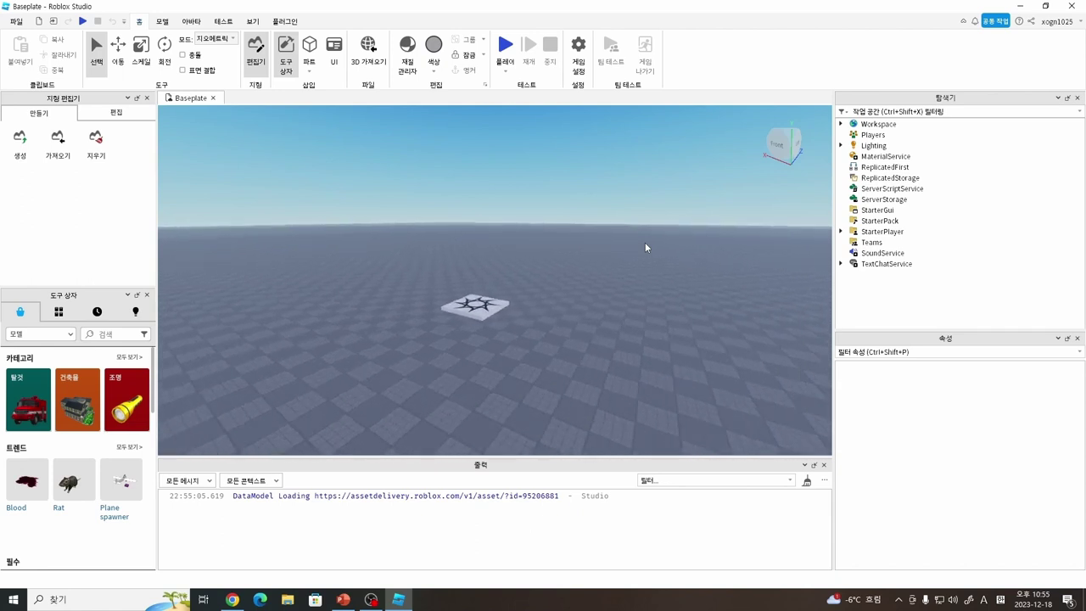
pyautogui.press('a')
pyautogui.press('d')
pyautogui.press('w')
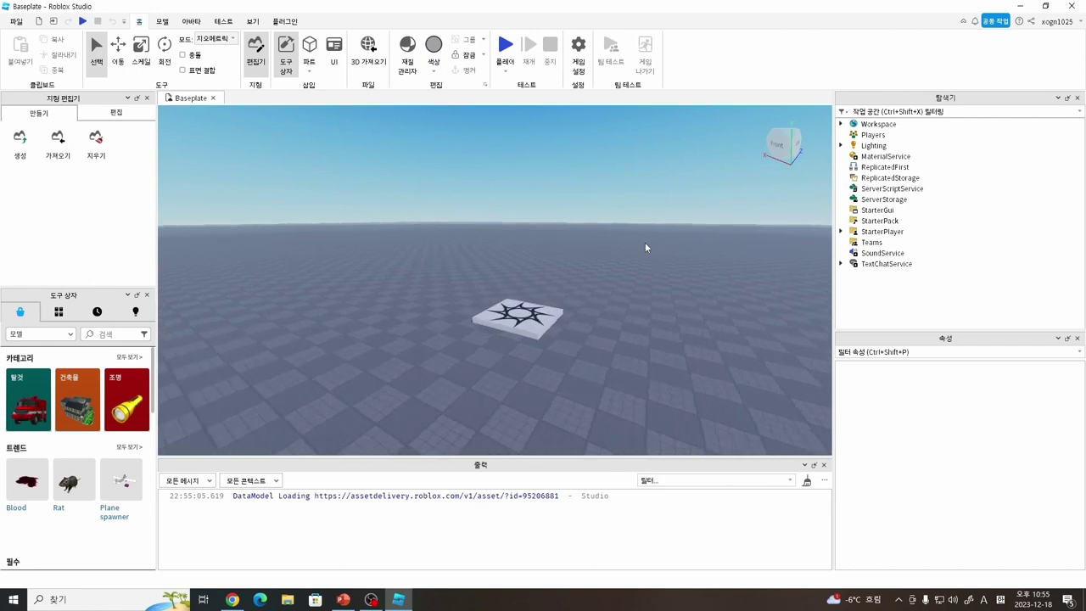
pyautogui.press('s')
pyautogui.press('a')
pyautogui.press('w')
pyautogui.press('a')
pyautogui.press('d')
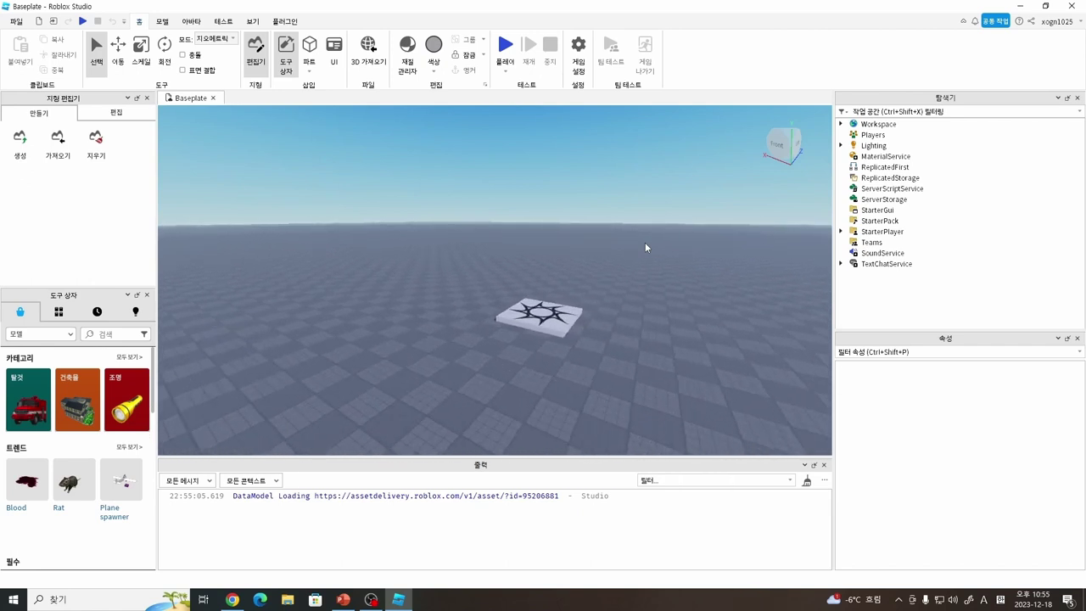
pyautogui.press('a')
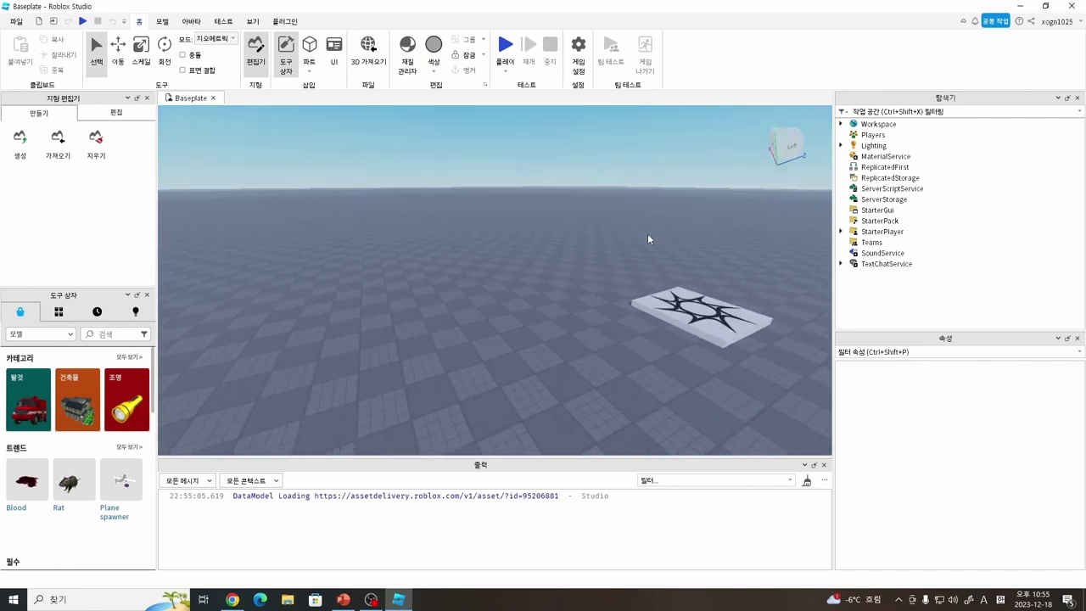
pyautogui.moveTo(647, 238); pyautogui.dragTo(647, 238, button='right')
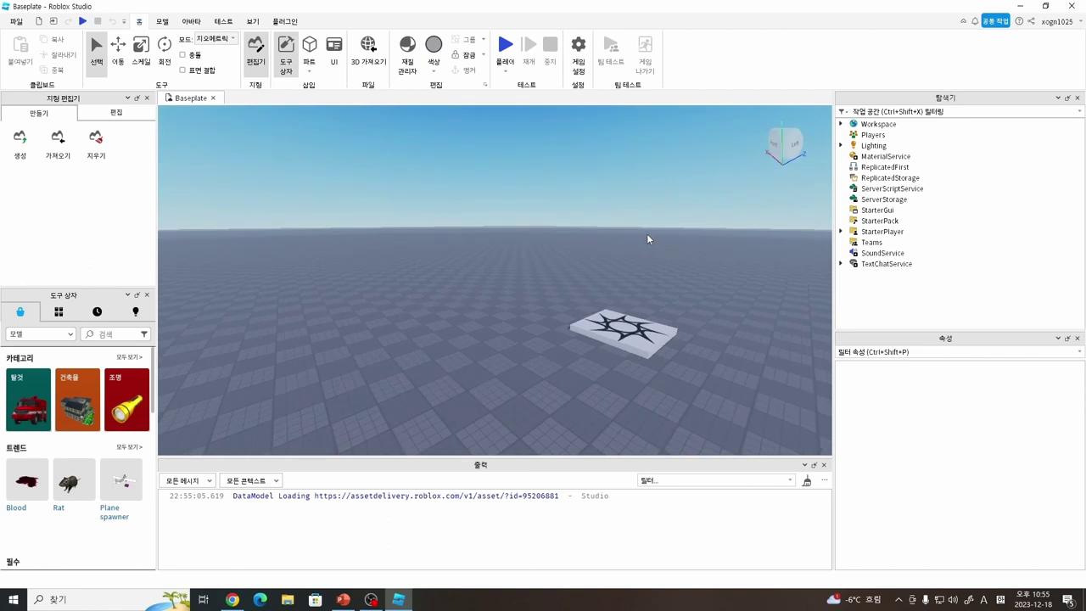
pyautogui.scroll(3, 686, 269)
pyautogui.scroll(-5, 696, 270)
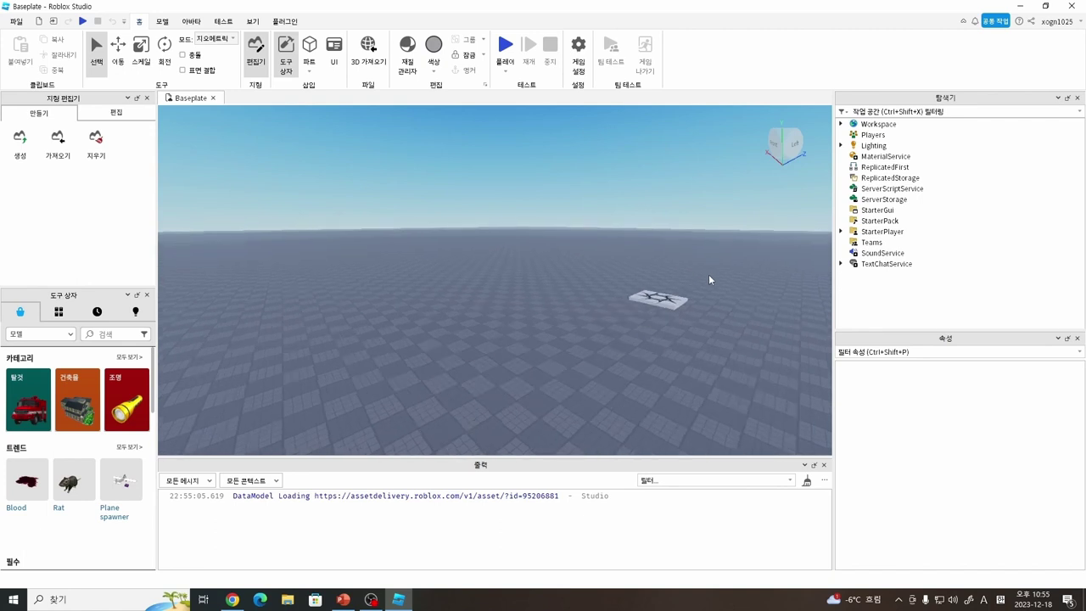
pyautogui.moveTo(709, 274); pyautogui.dragTo(611, 246, button='right')
pyautogui.scroll(3, 653, 255)
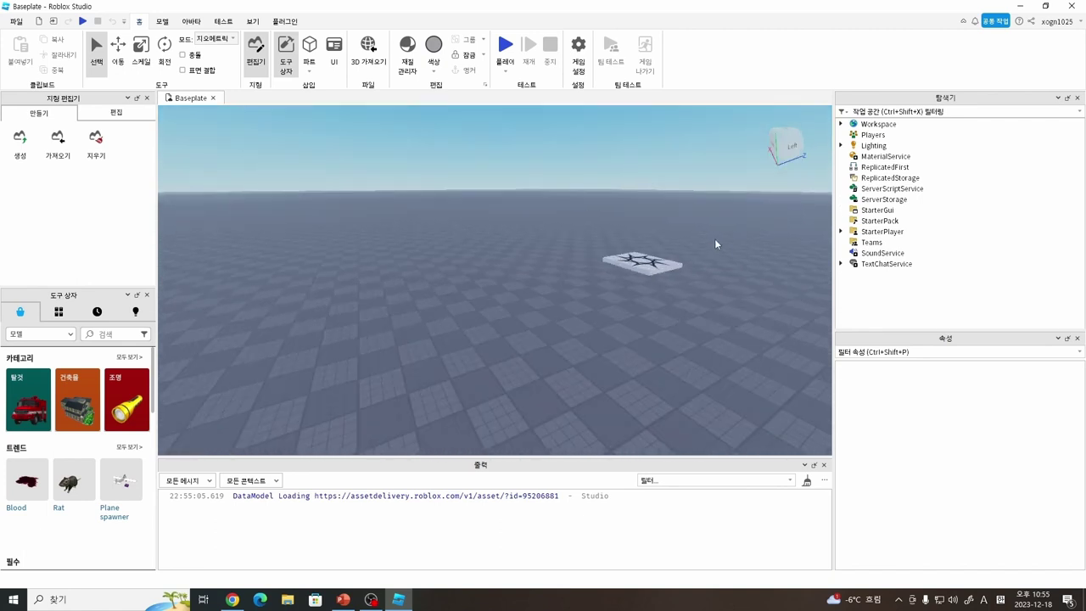
pyautogui.scroll(-2, 715, 244)
pyautogui.scroll(3, 650, 208)
pyautogui.scroll(-2, 611, 246)
pyautogui.scroll(1, 611, 246)
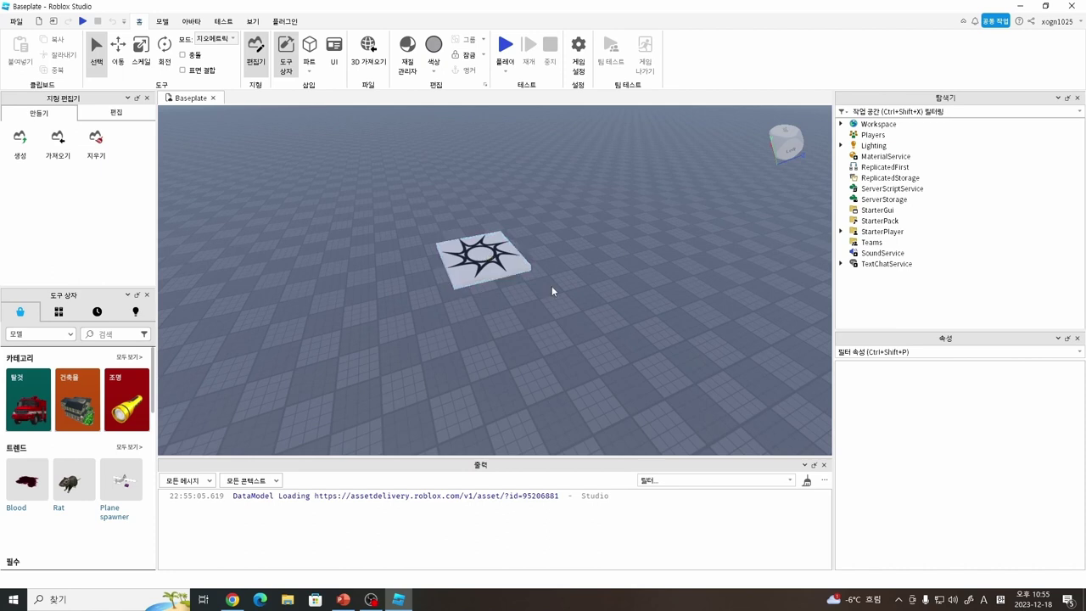
pyautogui.moveTo(551, 285); pyautogui.dragTo(546, 246, button='right')
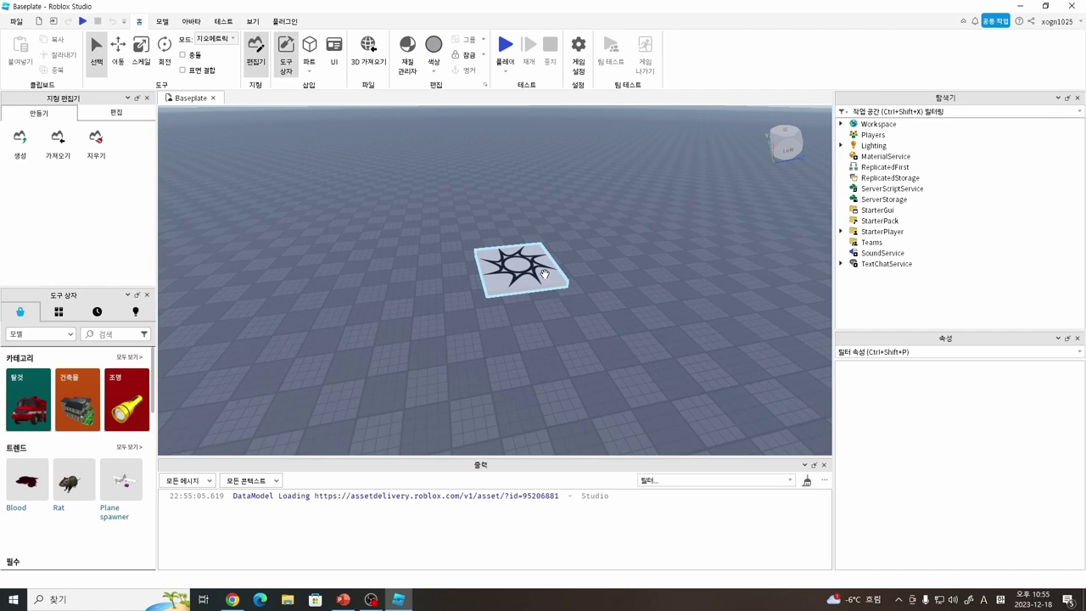
pyautogui.moveTo(556, 244); pyautogui.dragTo(535, 257, button='right')
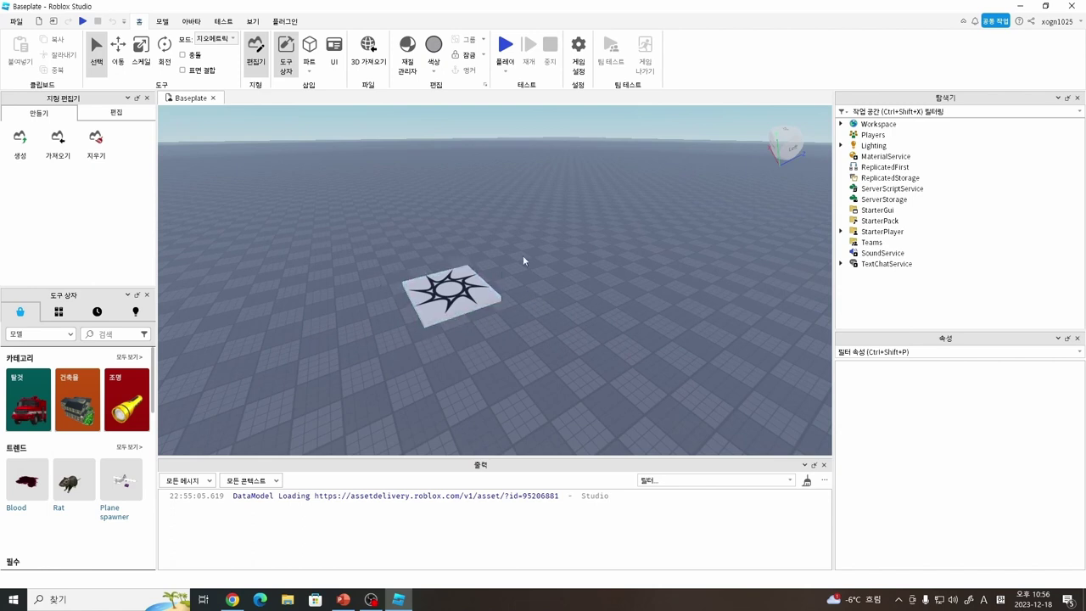
# Step: Insert a block part on the baseplate near the spawn location
pyautogui.moveTo(558, 304); pyautogui.dragTo(607, 240, button='right')
pyautogui.click(310, 73)
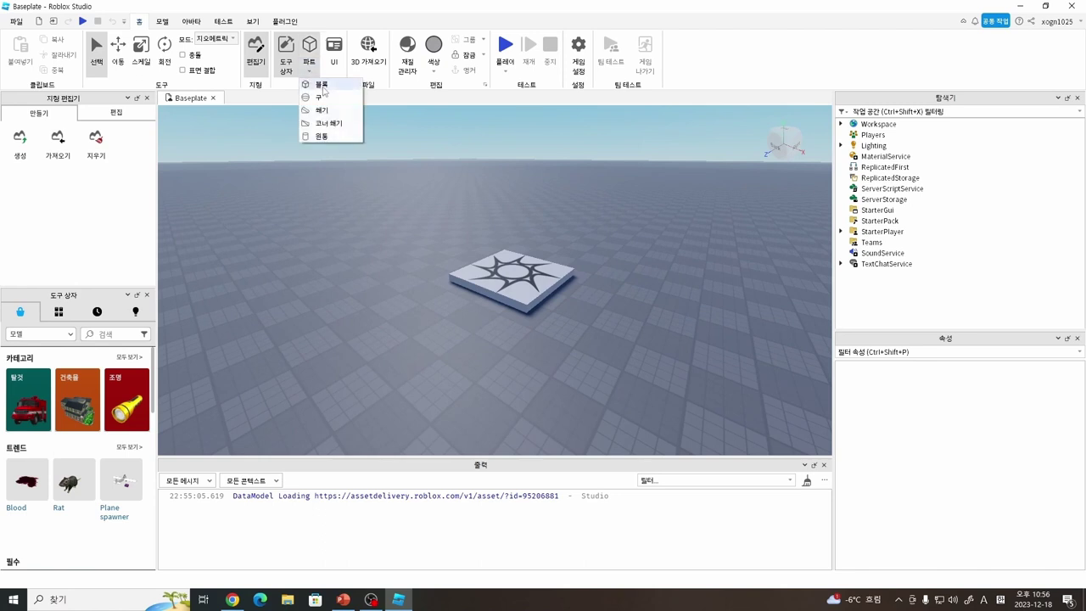
pyautogui.click(322, 85)
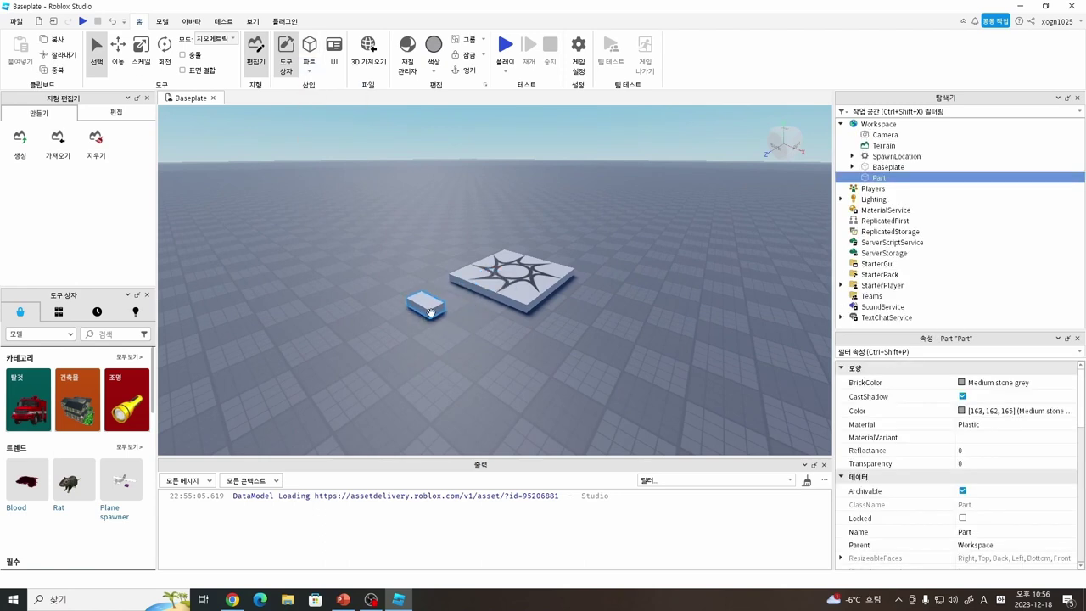
pyautogui.moveTo(514, 280); pyautogui.dragTo(446, 233, button='right')
pyautogui.scroll(5, 426, 233)
pyautogui.scroll(-5, 426, 233)
pyautogui.scroll(-3, 426, 233)
# Step: Shift the block freely across the baseplate with the Select tool and deselect it
pyautogui.moveTo(379, 405); pyautogui.dragTo(380, 309)
pyautogui.moveTo(484, 284); pyautogui.dragTo(485, 284, button='right')
pyautogui.moveTo(320, 179); pyautogui.dragTo(320, 179, button='right')
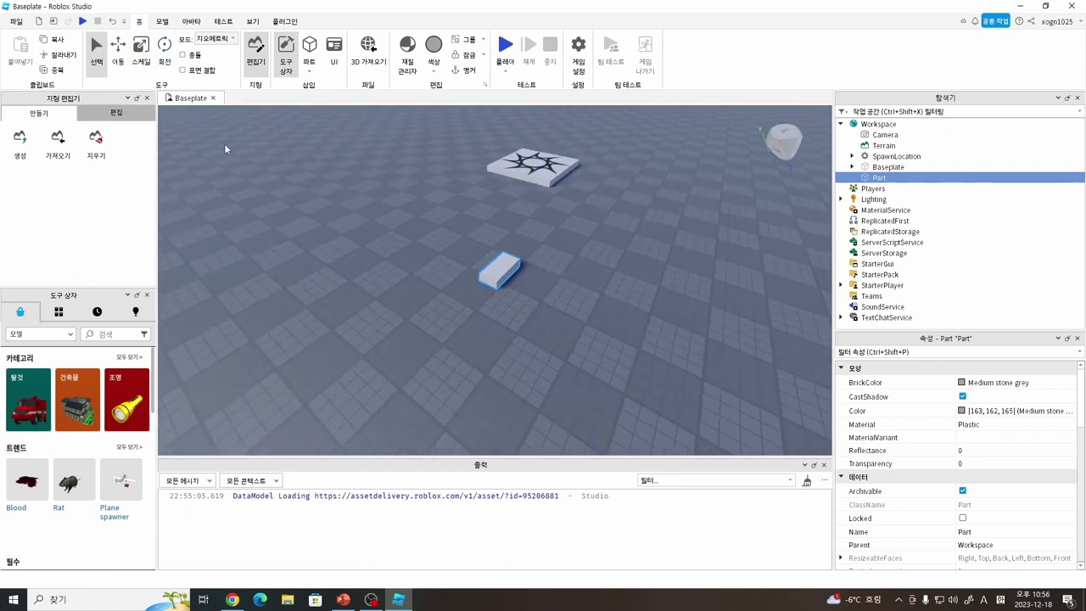
pyautogui.moveTo(318, 221); pyautogui.dragTo(317, 221, button='right')
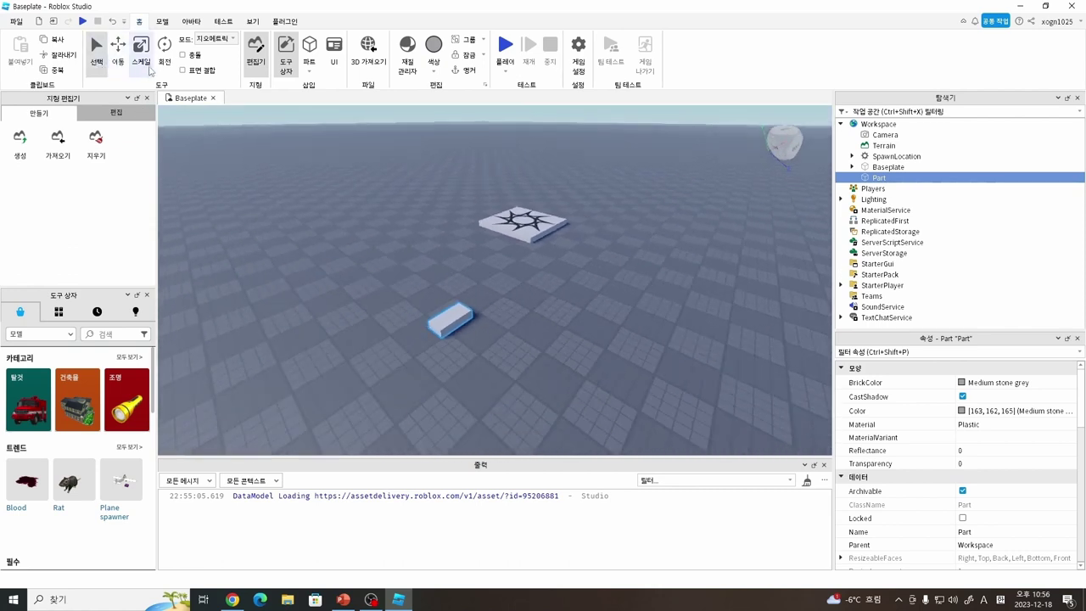
pyautogui.moveTo(374, 288); pyautogui.dragTo(353, 247, button='right')
pyautogui.press('a')
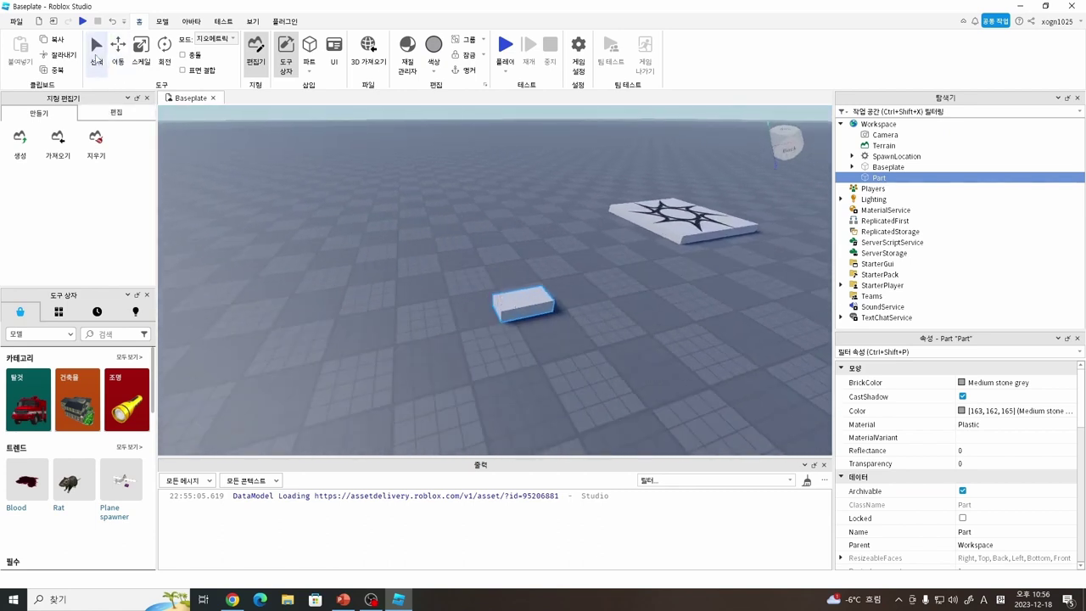
pyautogui.moveTo(523, 302); pyautogui.dragTo(498, 298)
pyautogui.click(578, 325)
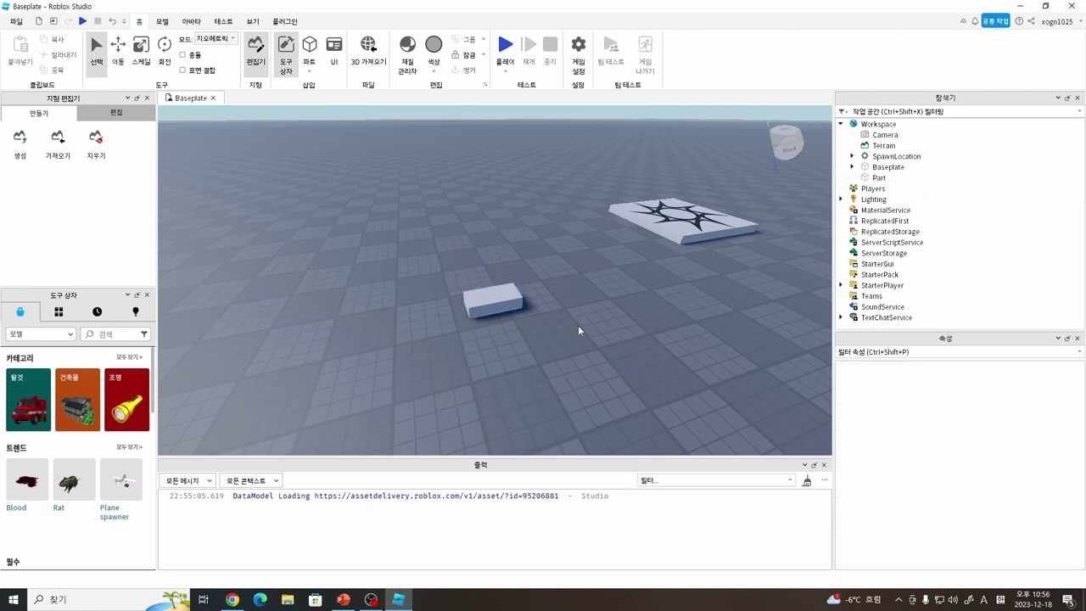
# Step: Select the block and move it vertically with the Move tool, leaving it slightly above the baseplate
pyautogui.press('s')
pyautogui.press('a')
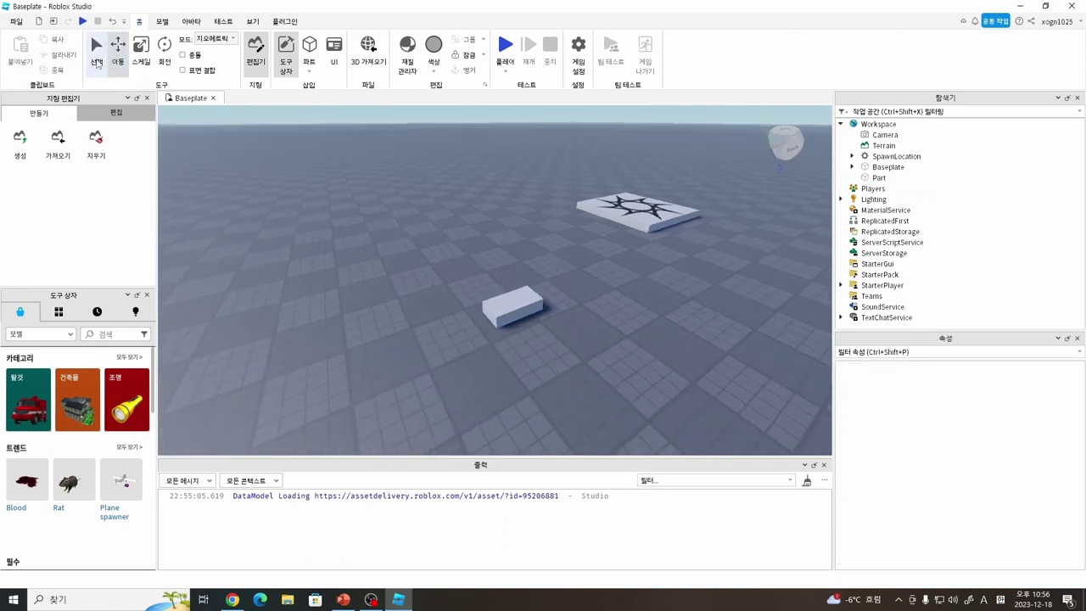
pyautogui.click(520, 322)
pyautogui.press('a')
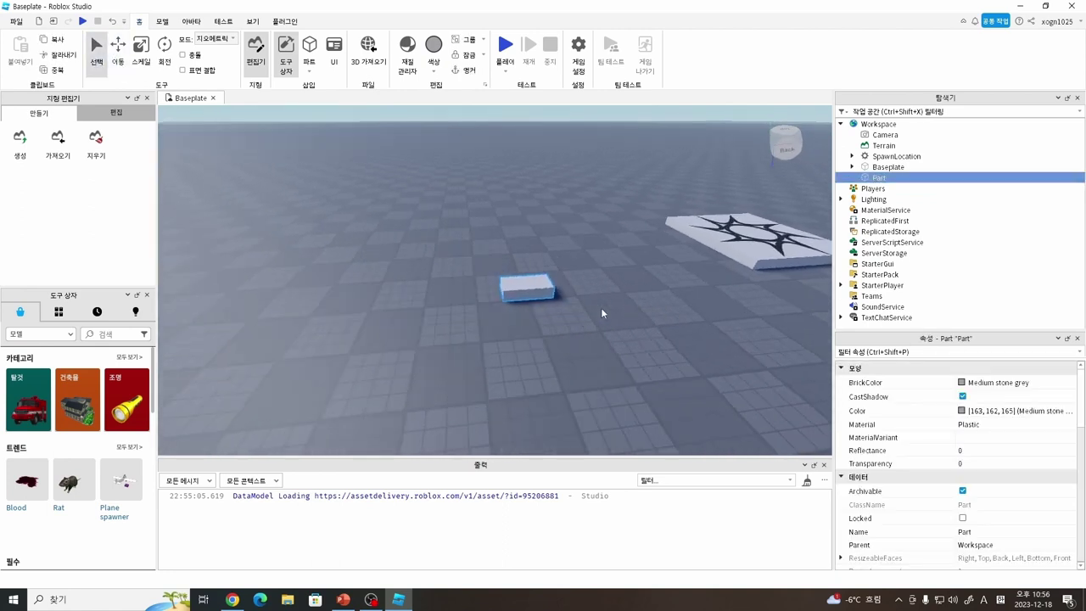
pyautogui.press('s')
pyautogui.click(121, 72)
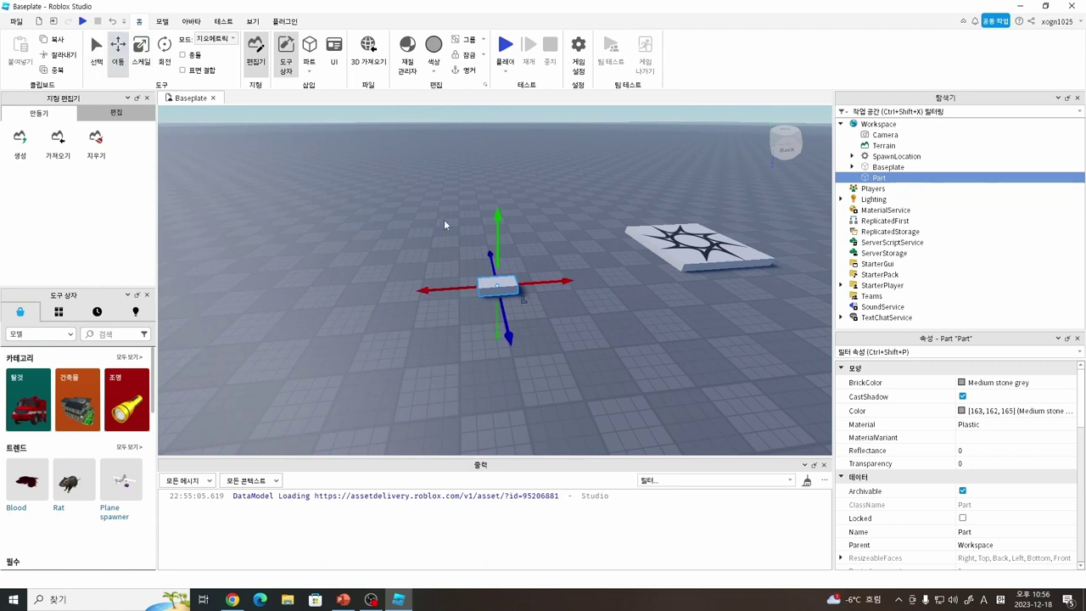
pyautogui.press('a')
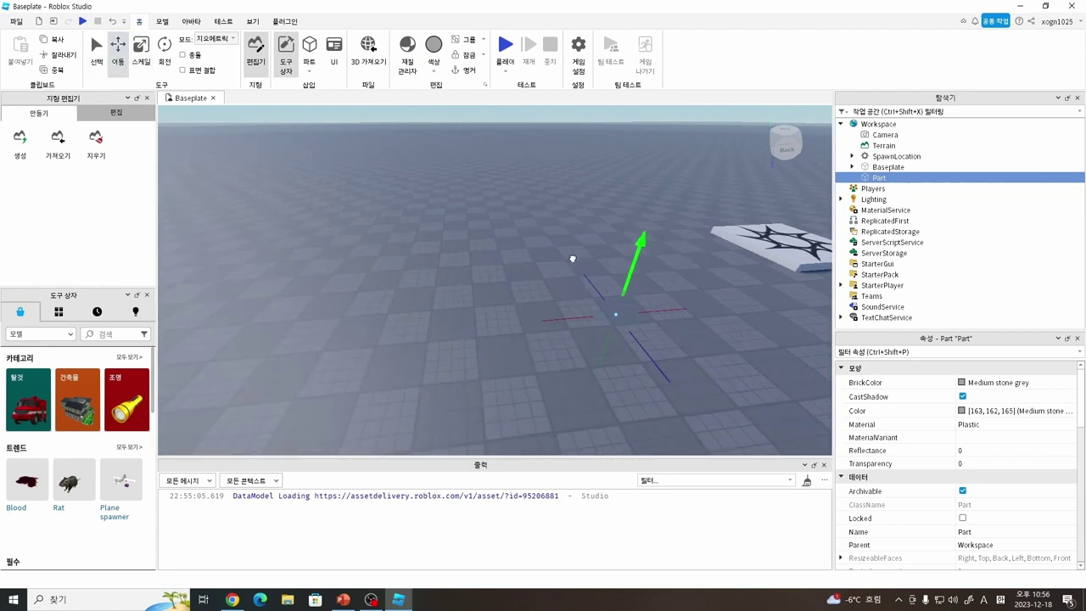
pyautogui.moveTo(623, 211); pyautogui.dragTo(629, 277)
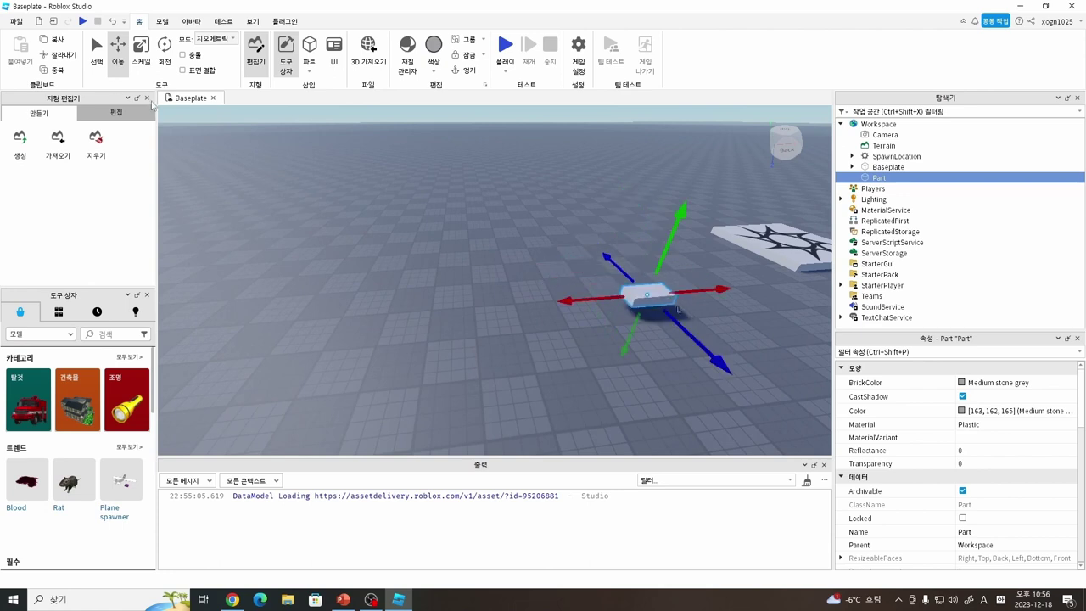
# Step: Scale the block upward and sideways into a tall, wide wall
pyautogui.click(95, 68)
pyautogui.moveTo(553, 245); pyautogui.dragTo(555, 248, button='right')
pyautogui.scroll(-3, 555, 248)
pyautogui.moveTo(454, 330); pyautogui.dragTo(458, 246)
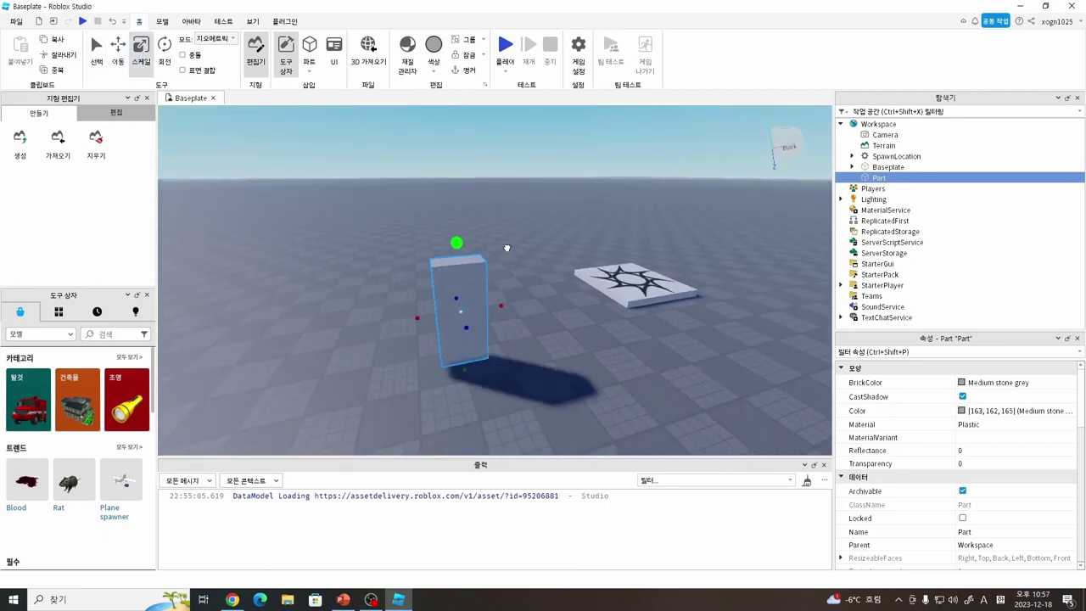
pyautogui.moveTo(536, 326); pyautogui.dragTo(581, 341, button='right')
pyautogui.moveTo(557, 284); pyautogui.dragTo(440, 251)
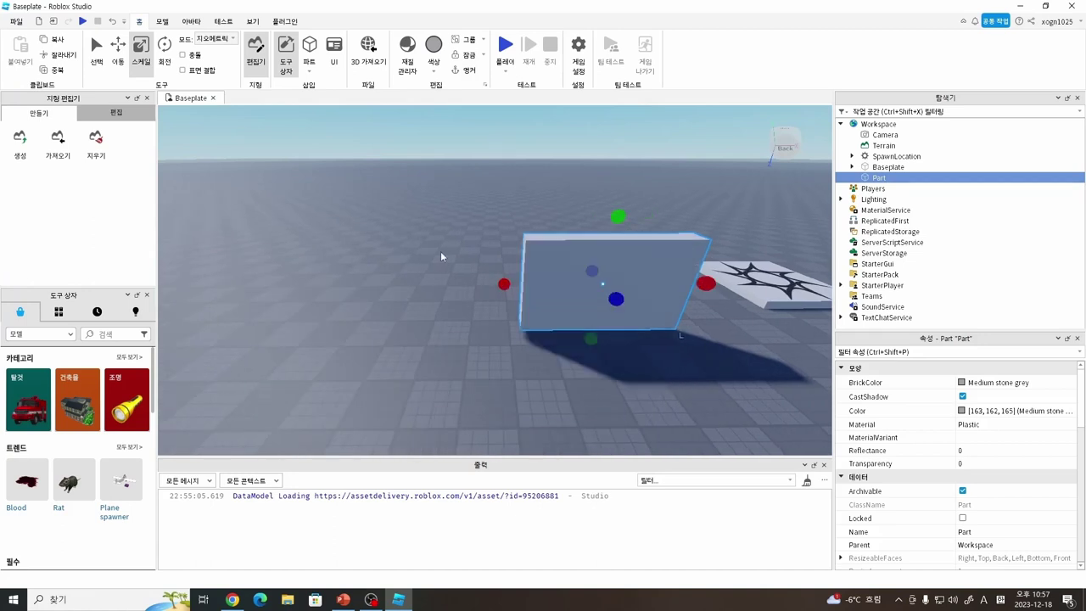
# Step: Try turning the wall-shaped block about its axes with the Rotate tool
pyautogui.click(164, 61)
pyautogui.moveTo(634, 283); pyautogui.dragTo(634, 284)
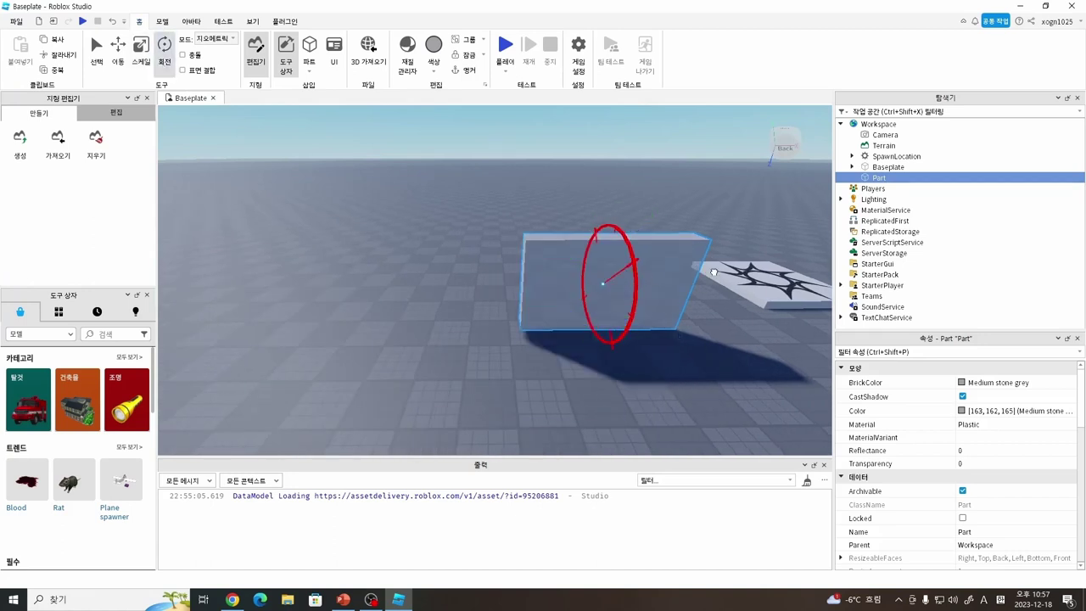
pyautogui.moveTo(714, 272); pyautogui.dragTo(614, 267)
pyautogui.click(706, 220)
pyautogui.moveTo(733, 236); pyautogui.dragTo(509, 259, button='right')
pyautogui.click(582, 291)
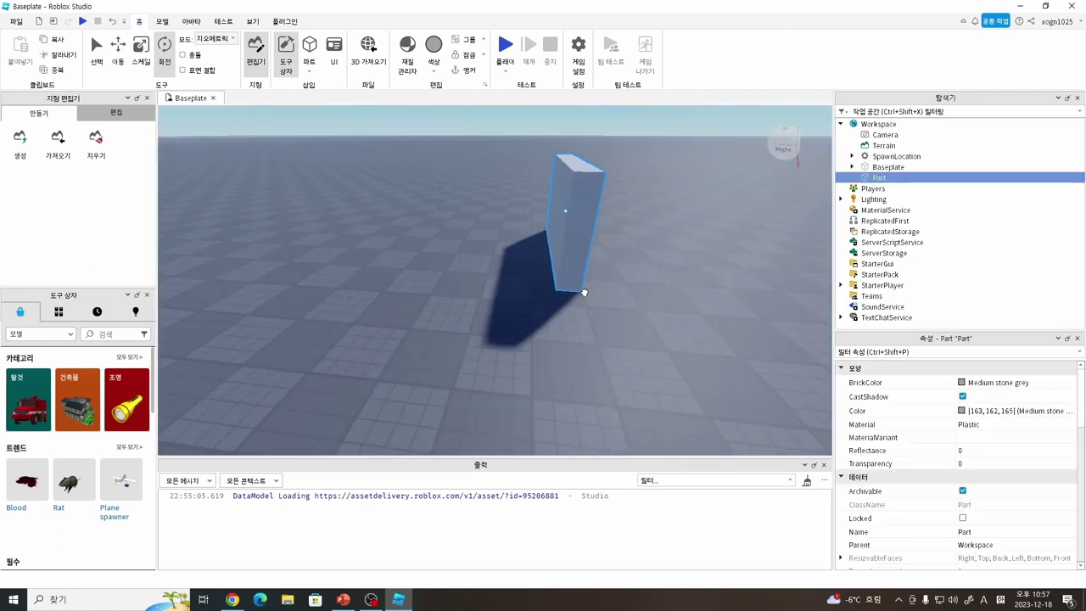
pyautogui.moveTo(583, 291); pyautogui.dragTo(534, 361, button='right')
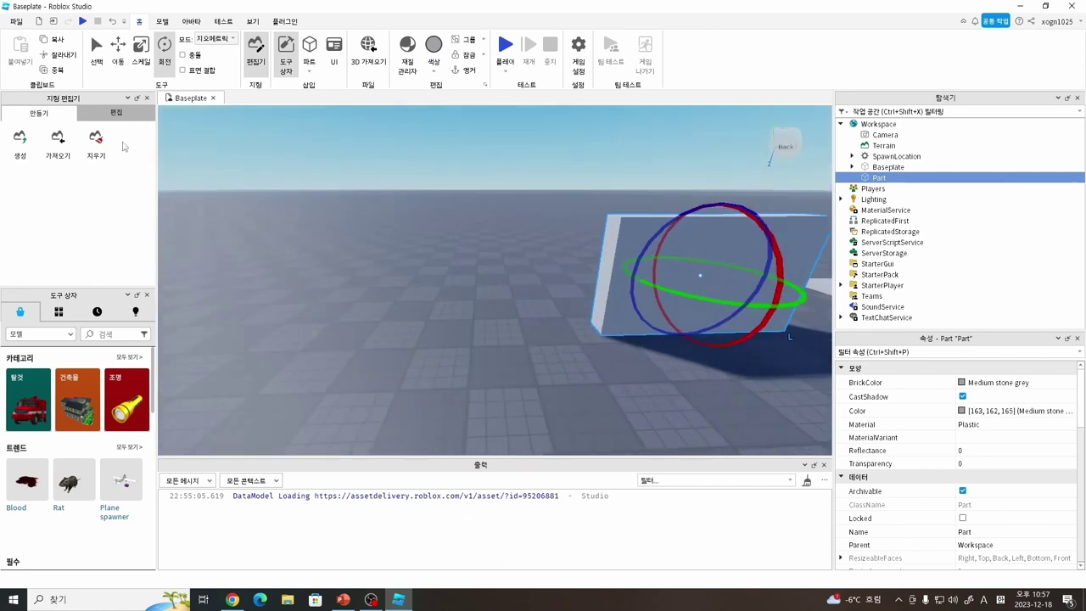
# Step: Return to the Select tool and delete the wall-shaped block
pyautogui.hotkey('ctrl', '1')
pyautogui.scroll(-3, 337, 293)
pyautogui.moveTo(337, 294); pyautogui.dragTo(566, 311, button='right')
pyautogui.scroll(3, 565, 311)
pyautogui.scroll(-4, 565, 310)
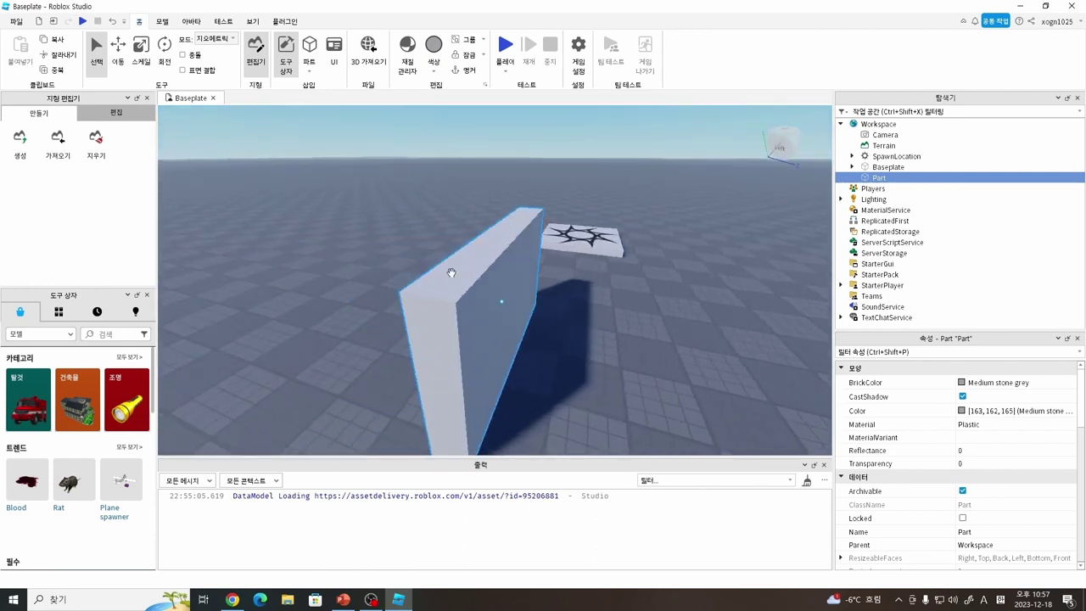
pyautogui.moveTo(452, 272); pyautogui.dragTo(687, 229, button='right')
pyautogui.press('Delete')
# Step: Insert a new block part on the baseplate near the spawn location and select it
pyautogui.press('d')
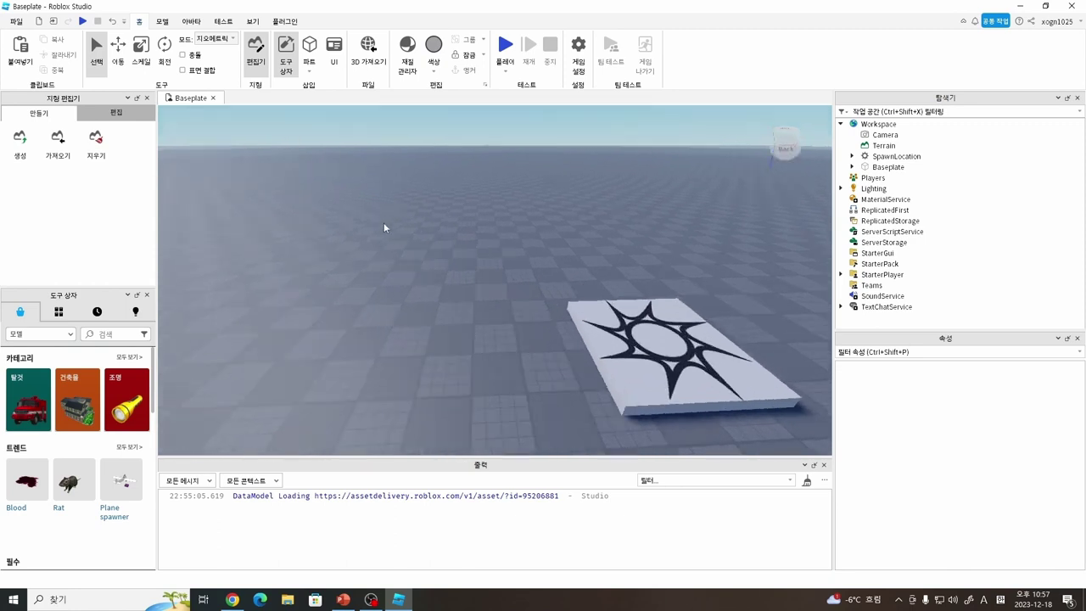
pyautogui.click(306, 68)
pyautogui.click(367, 309)
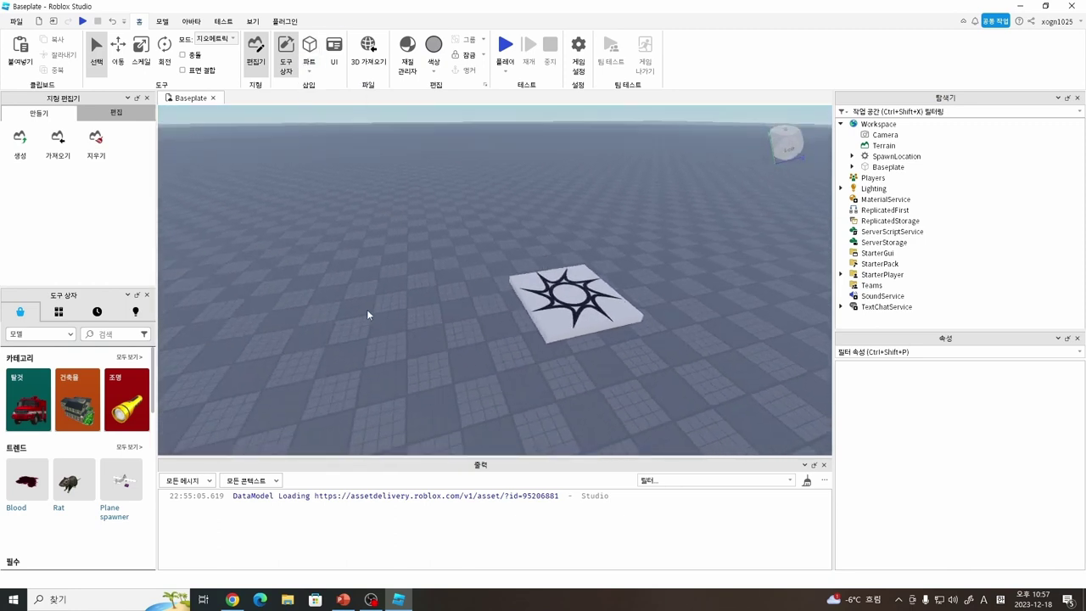
pyautogui.moveTo(367, 309); pyautogui.dragTo(368, 312, button='right')
pyautogui.click(309, 69)
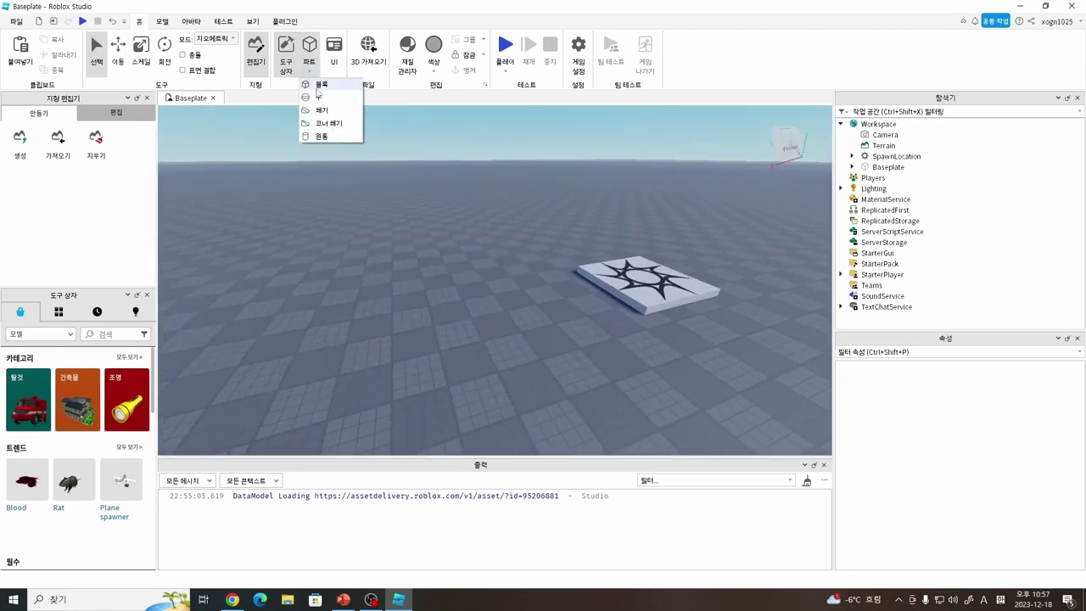
pyautogui.click(321, 90)
pyautogui.click(493, 294)
pyautogui.moveTo(505, 286); pyautogui.dragTo(504, 286, button='right')
pyautogui.click(459, 265)
# Step: Scale the new block part into a long, thin, tall wall beside the spawn location
pyautogui.click(153, 69)
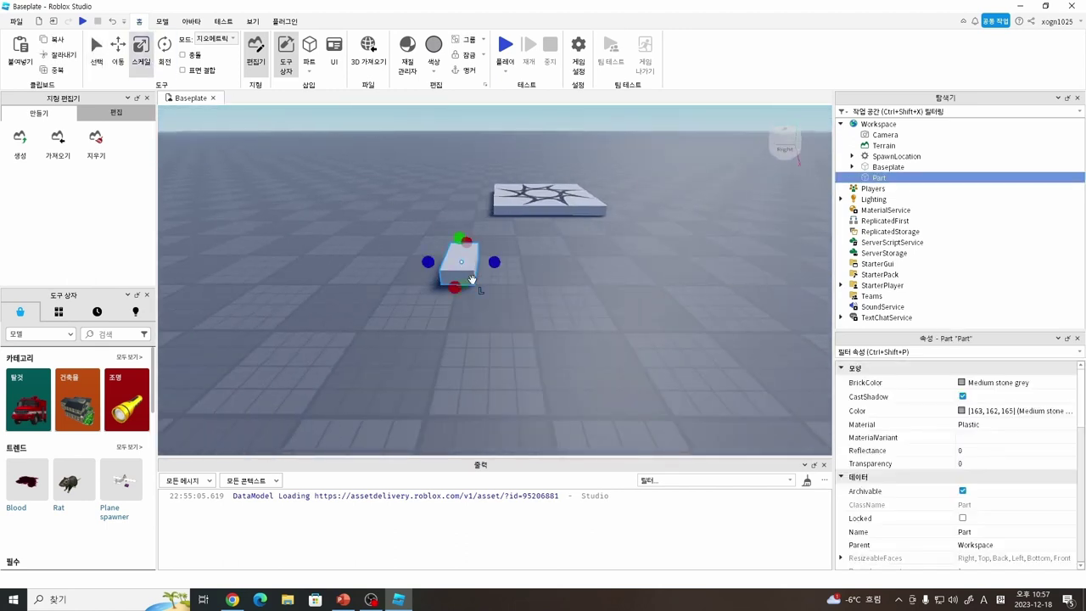
pyautogui.moveTo(495, 263); pyautogui.dragTo(619, 263)
pyautogui.moveTo(674, 301); pyautogui.dragTo(675, 306, button='right')
pyautogui.scroll(-3, 675, 306)
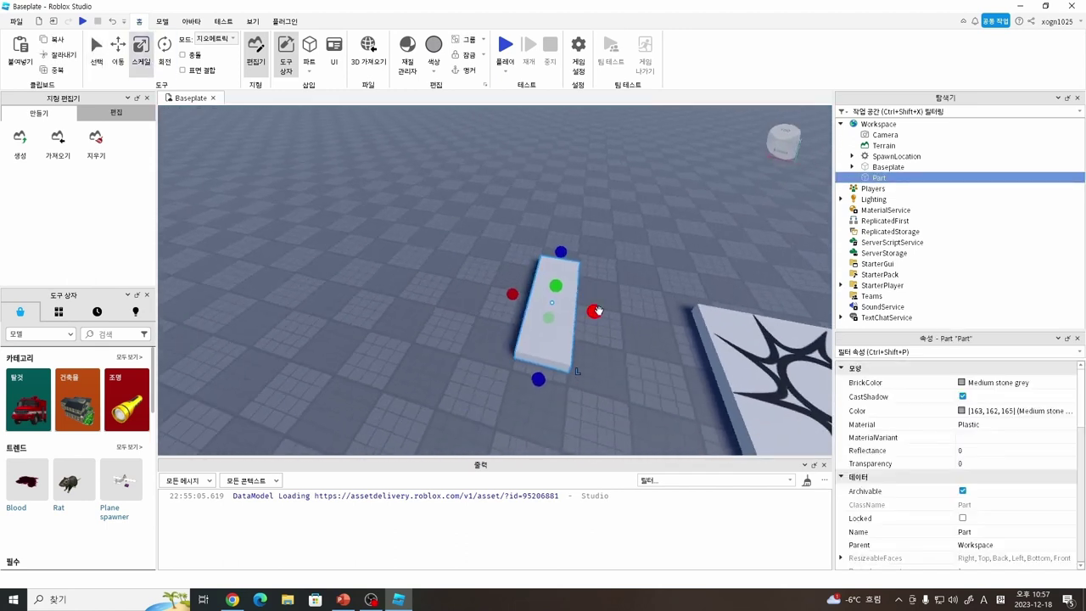
pyautogui.moveTo(594, 308); pyautogui.dragTo(570, 308)
pyautogui.moveTo(610, 300); pyautogui.dragTo(609, 300, button='right')
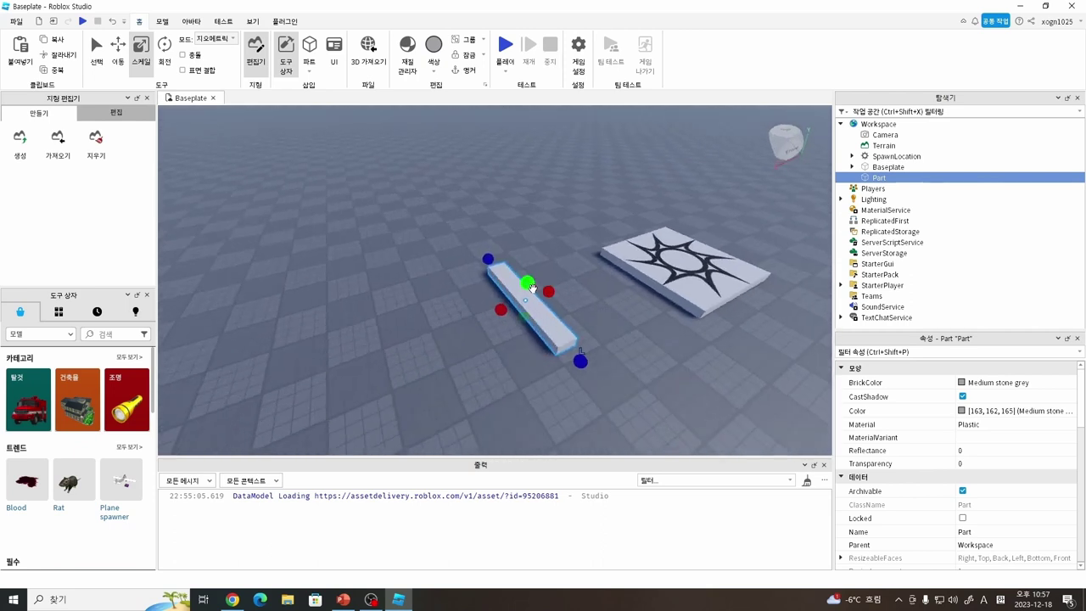
pyautogui.moveTo(527, 282); pyautogui.dragTo(613, 223)
pyautogui.scroll(5, 617, 223)
pyautogui.scroll(-5, 617, 223)
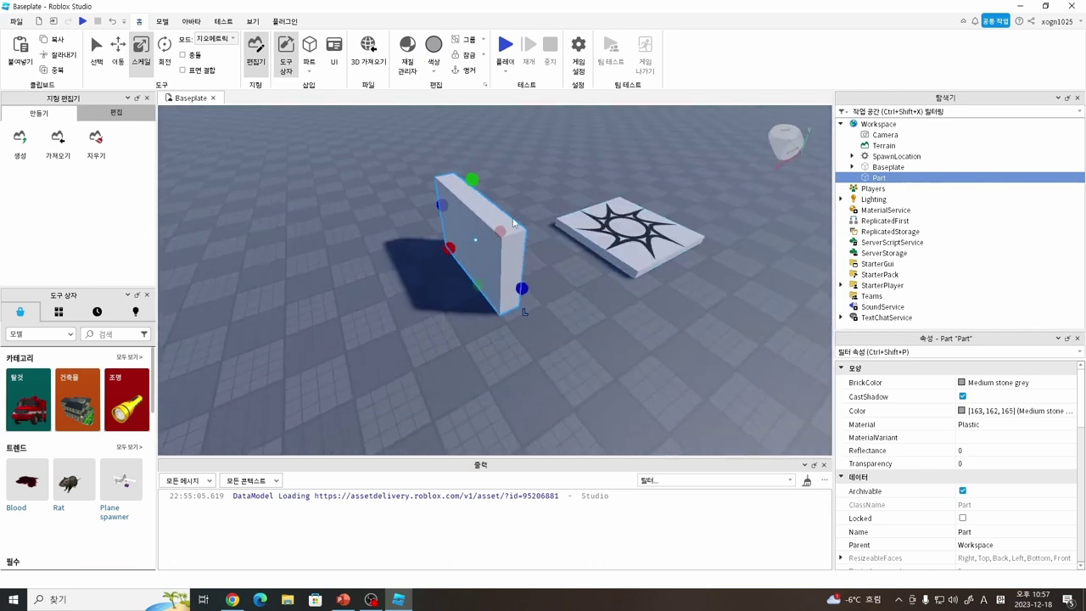
pyautogui.press('f')
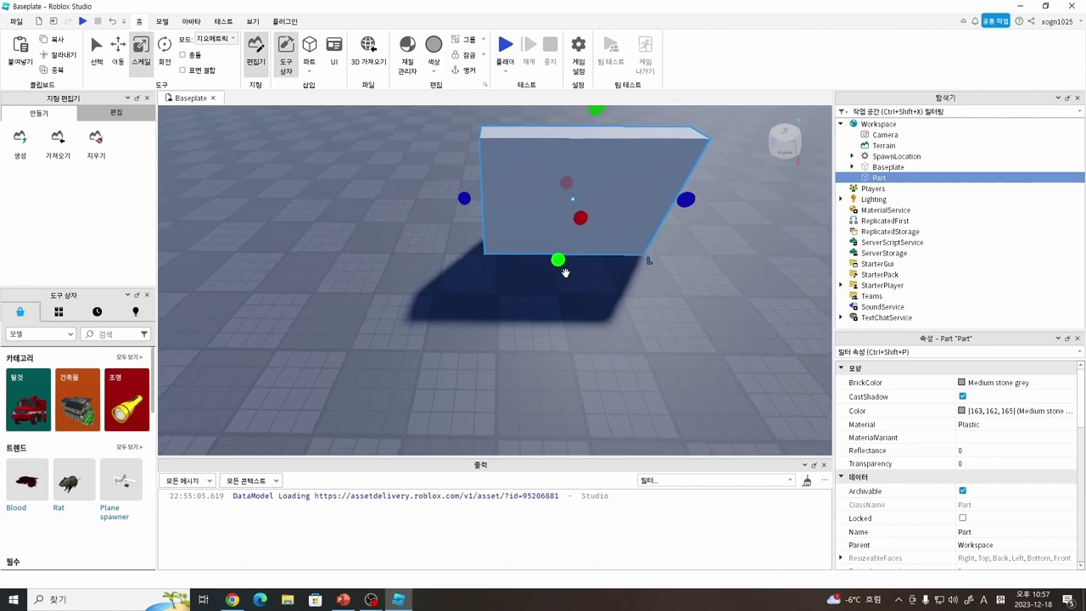
# Step: Duplicate the wall and place the copy on the baseplate a short distance from the original
pyautogui.hotkey('ctrl', 'd')
pyautogui.scroll(-5, 565, 273)
pyautogui.moveTo(560, 288); pyautogui.dragTo(400, 369)
pyautogui.moveTo(662, 336); pyautogui.dragTo(662, 336, button='right')
pyautogui.moveTo(728, 246); pyautogui.dragTo(674, 246, button='right')
pyautogui.moveTo(576, 189); pyautogui.dragTo(334, 29, button='right')
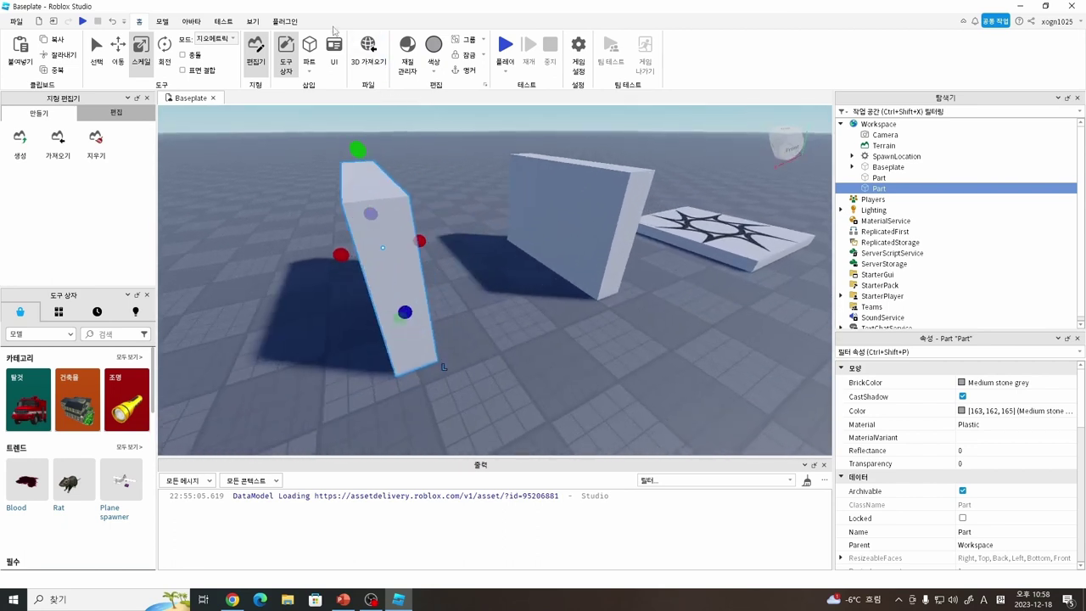
# Step: Colour the copied wall Earth green and the original wall Dark green
pyautogui.moveTo(473, 170); pyautogui.dragTo(425, 80, button='right')
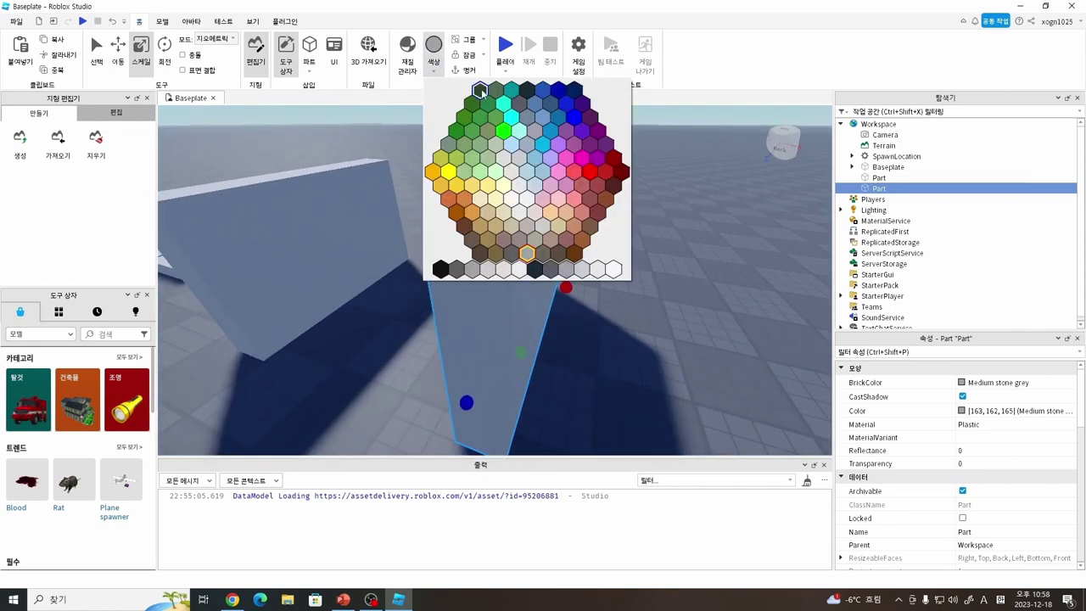
pyautogui.click(480, 90)
pyautogui.moveTo(423, 161); pyautogui.dragTo(423, 161, button='right')
pyautogui.click(423, 161)
pyautogui.scroll(-3, 501, 235)
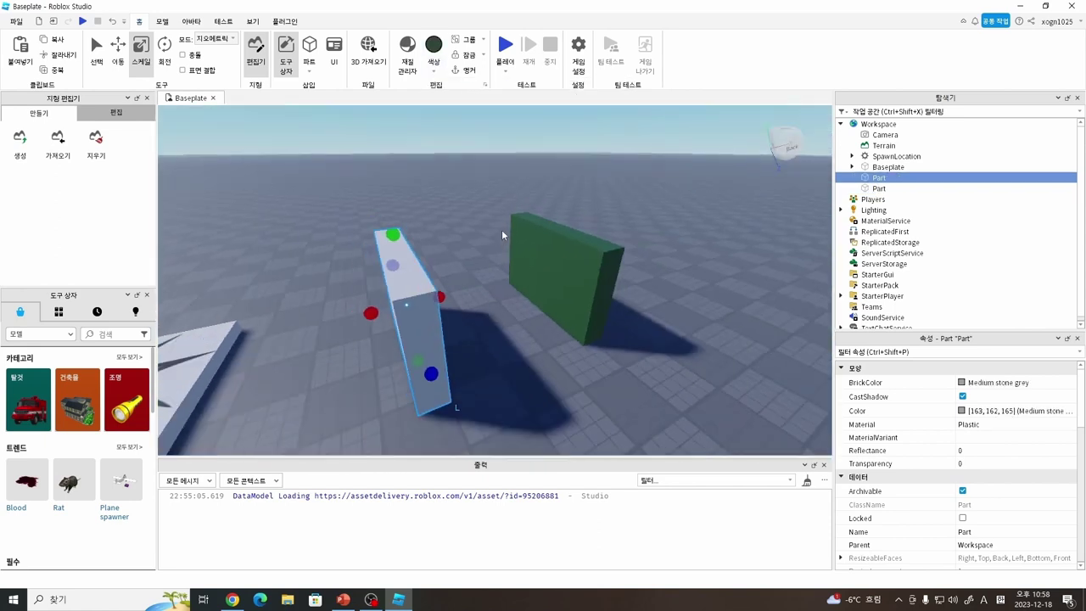
pyautogui.scroll(-3, 501, 235)
pyautogui.click(983, 383)
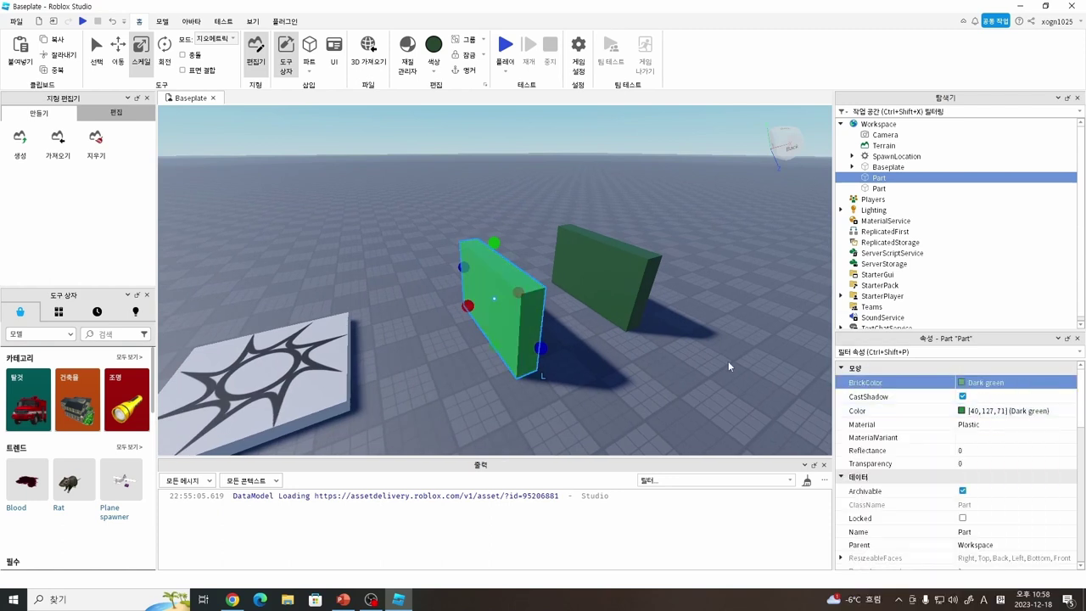
# Step: Set the material of the Dark green wall to LeafyGrass
pyautogui.moveTo(672, 347); pyautogui.dragTo(672, 347, button='right')
pyautogui.scroll(3, 496, 294)
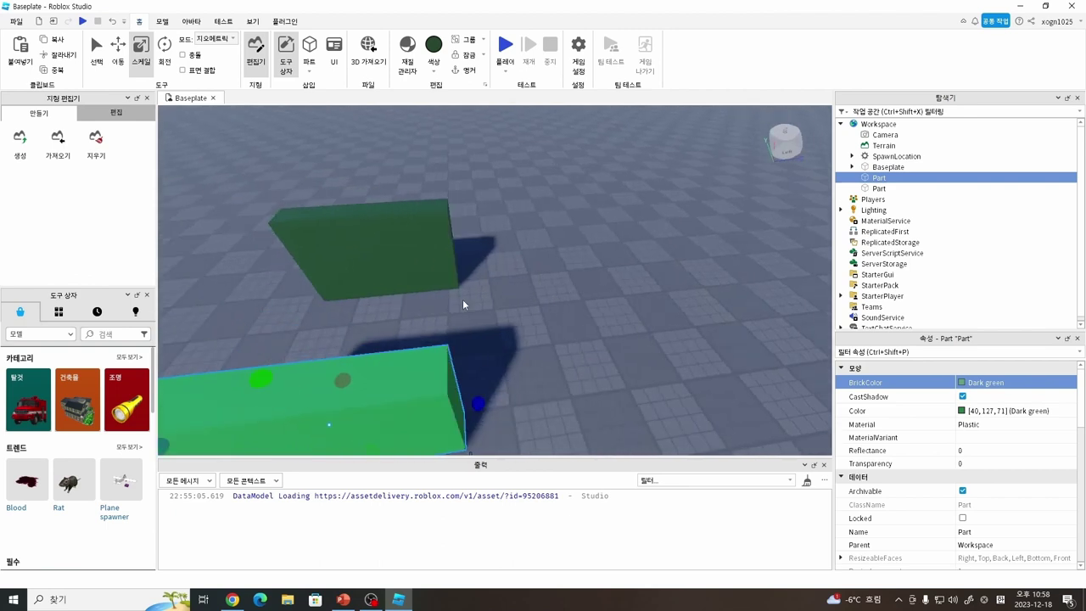
pyautogui.moveTo(568, 213); pyautogui.dragTo(725, 407, button='right')
pyautogui.scroll(3, 725, 407)
pyautogui.scroll(-5, 603, 308)
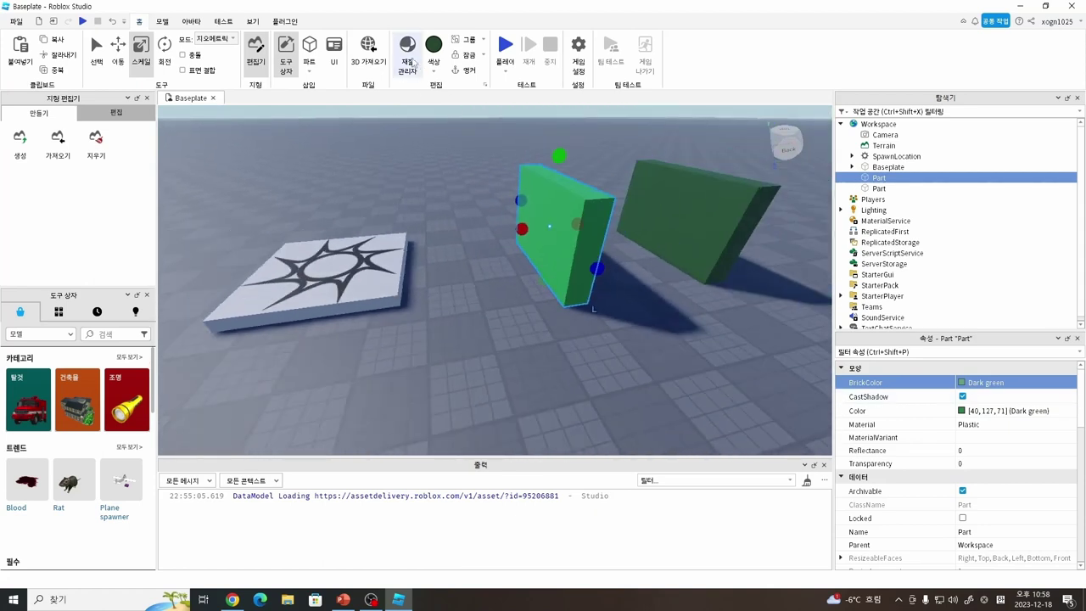
pyautogui.moveTo(480, 256); pyautogui.dragTo(481, 256, button='right')
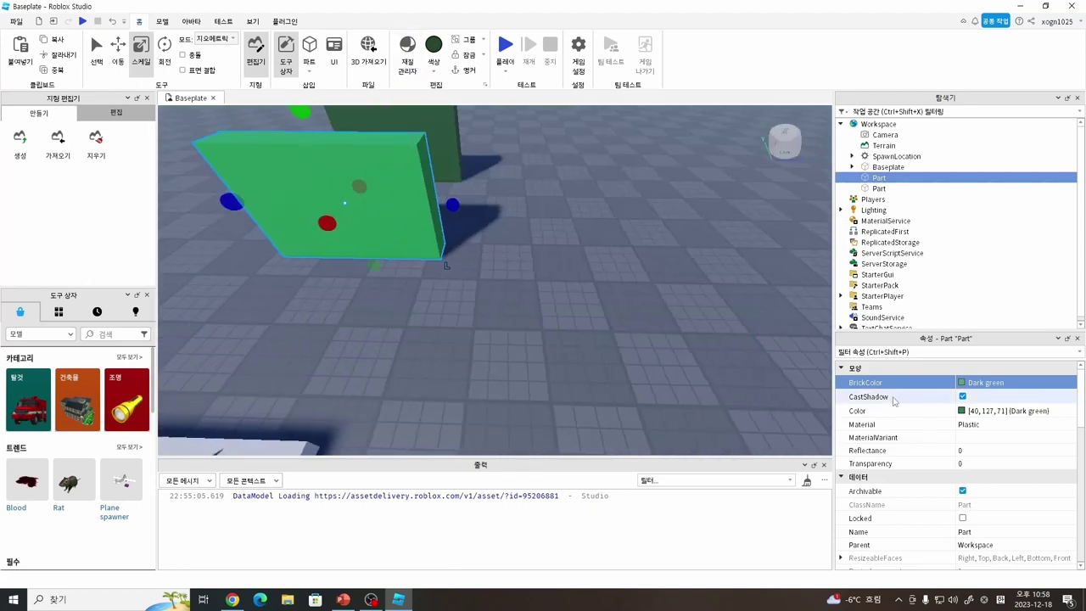
pyautogui.click(984, 445)
pyautogui.moveTo(534, 285); pyautogui.dragTo(581, 297, button='right')
pyautogui.scroll(2, 580, 292)
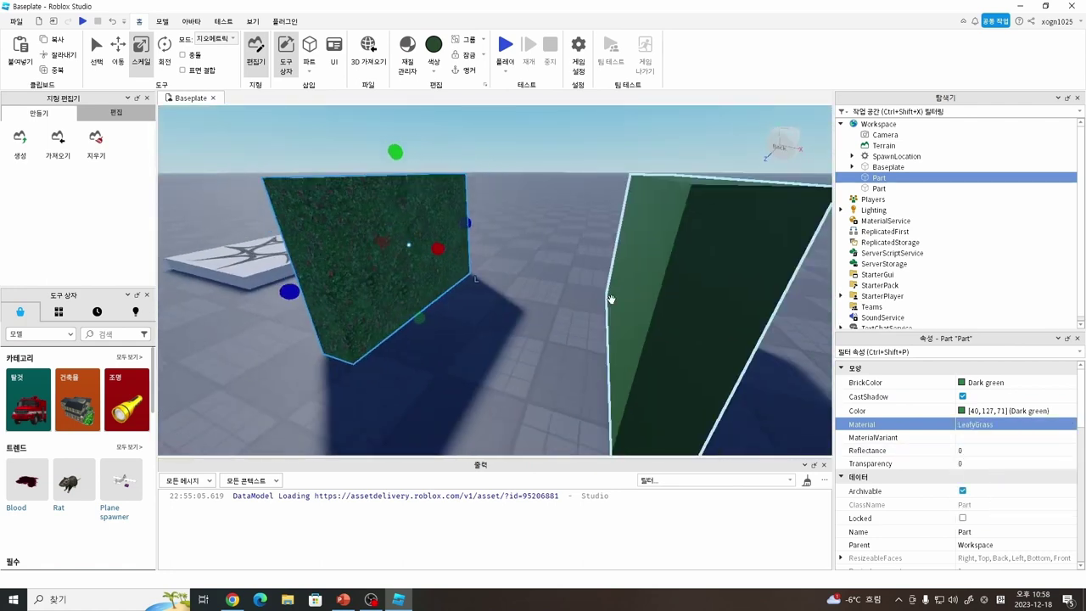
# Step: Place the Earth green wall end to end with the Dark green wall and set its material to LeafyGrass
pyautogui.scroll(-3, 581, 297)
pyautogui.click(367, 319)
pyautogui.moveTo(367, 319); pyautogui.dragTo(332, 405, button='right')
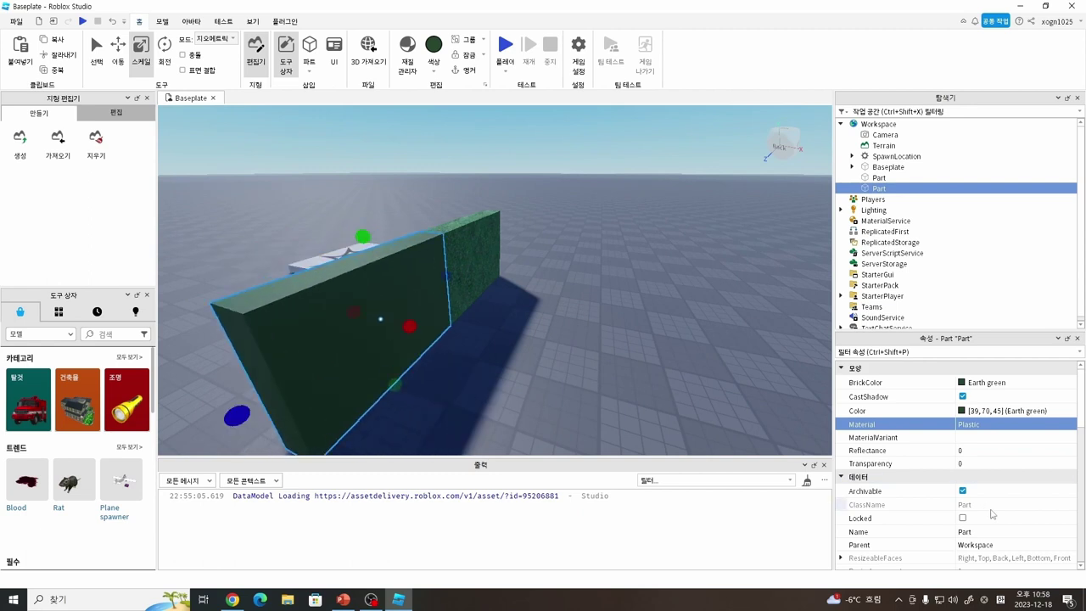
pyautogui.click(978, 446)
pyautogui.scroll(-2, 653, 328)
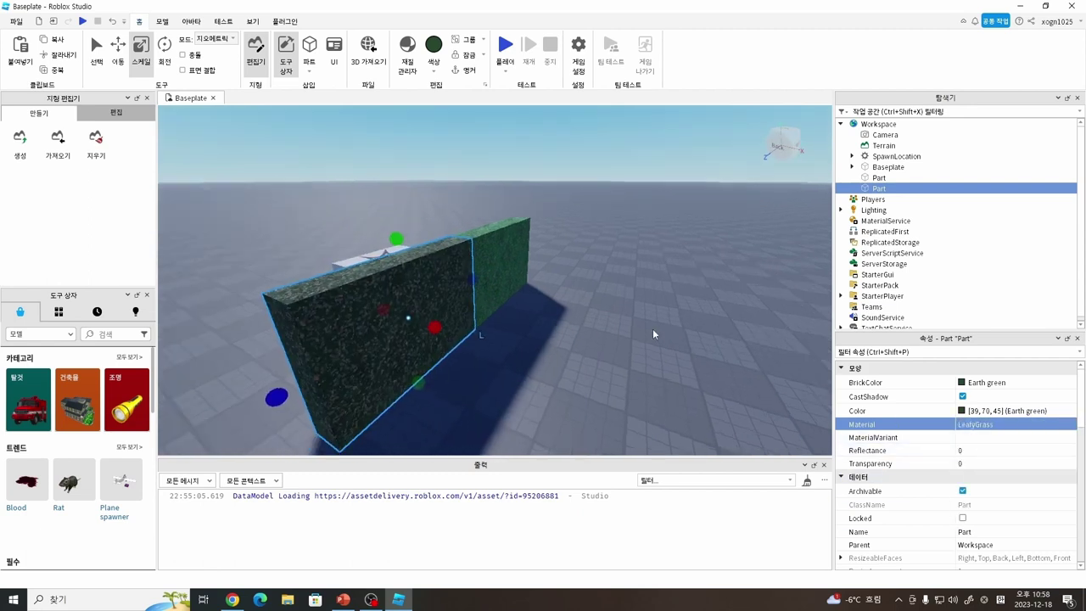
# Step: Duplicate the Earth green wall segment and attach the copy to its free end, extending the hedge row
pyautogui.moveTo(653, 328); pyautogui.dragTo(653, 328, button='right')
pyautogui.click(625, 267)
pyautogui.moveTo(625, 271); pyautogui.dragTo(625, 267, button='right')
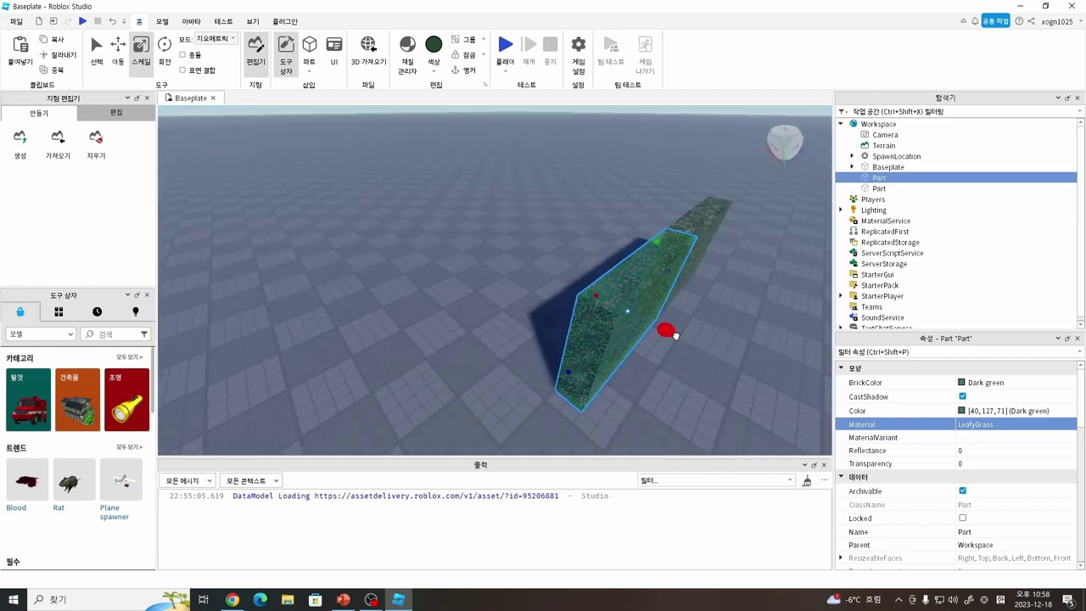
pyautogui.click(728, 306)
pyautogui.moveTo(731, 301); pyautogui.dragTo(613, 302, button='right')
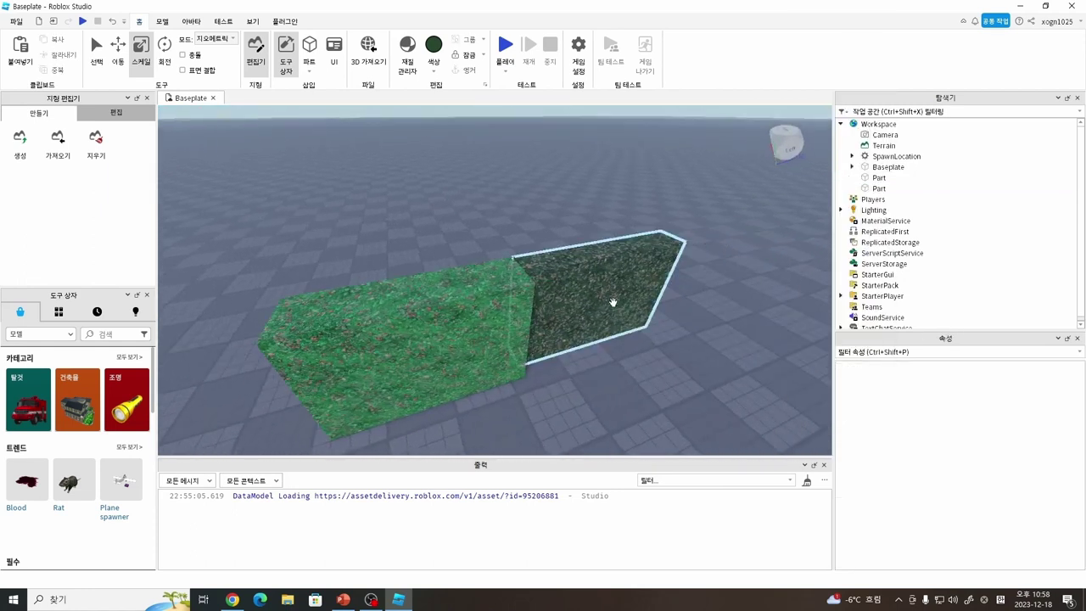
pyautogui.click(612, 302)
pyautogui.moveTo(663, 342); pyautogui.dragTo(561, 263, button='right')
pyautogui.hotkey('ctrl', 'd')
pyautogui.moveTo(561, 263); pyautogui.dragTo(737, 414)
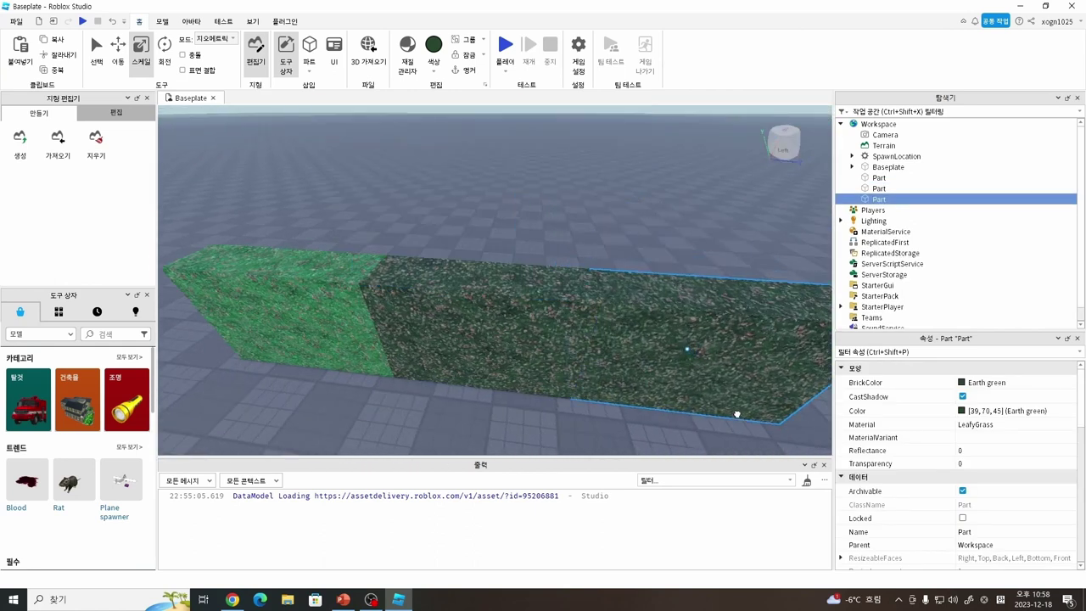
pyautogui.click(638, 232)
pyautogui.moveTo(638, 231); pyautogui.dragTo(639, 232, button='right')
pyautogui.scroll(-5, 638, 232)
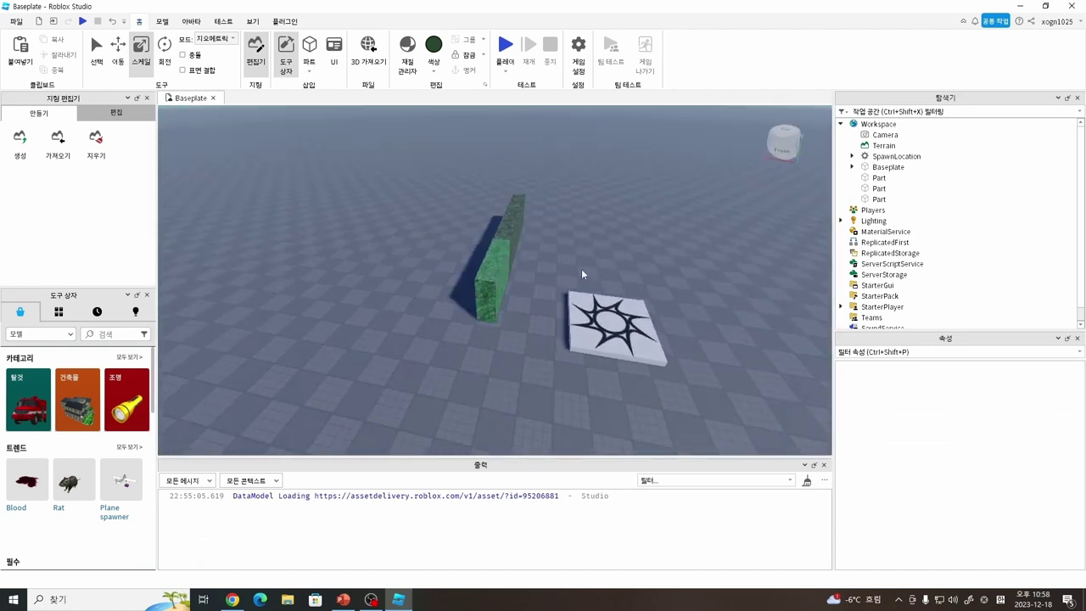
# Step: Remove the Dark green wall segment, keeping only the Earth green segments in the row
pyautogui.scroll(5, 521, 315)
pyautogui.moveTo(528, 323); pyautogui.dragTo(538, 303, button='right')
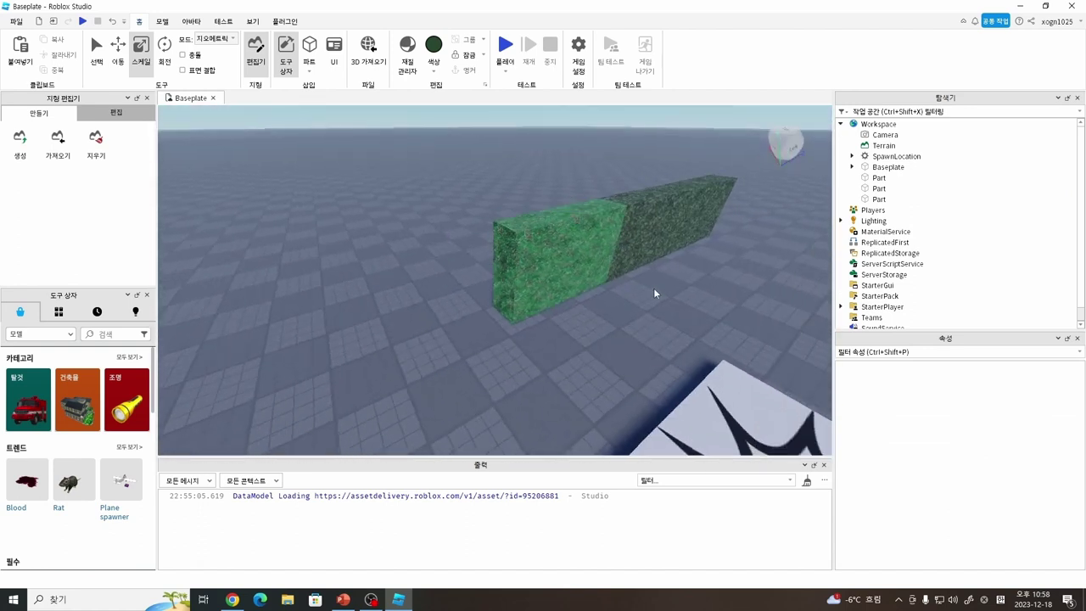
pyautogui.scroll(3, 602, 292)
pyautogui.click(602, 292)
pyautogui.moveTo(602, 292); pyautogui.dragTo(634, 342, button='right')
pyautogui.scroll(3, 646, 316)
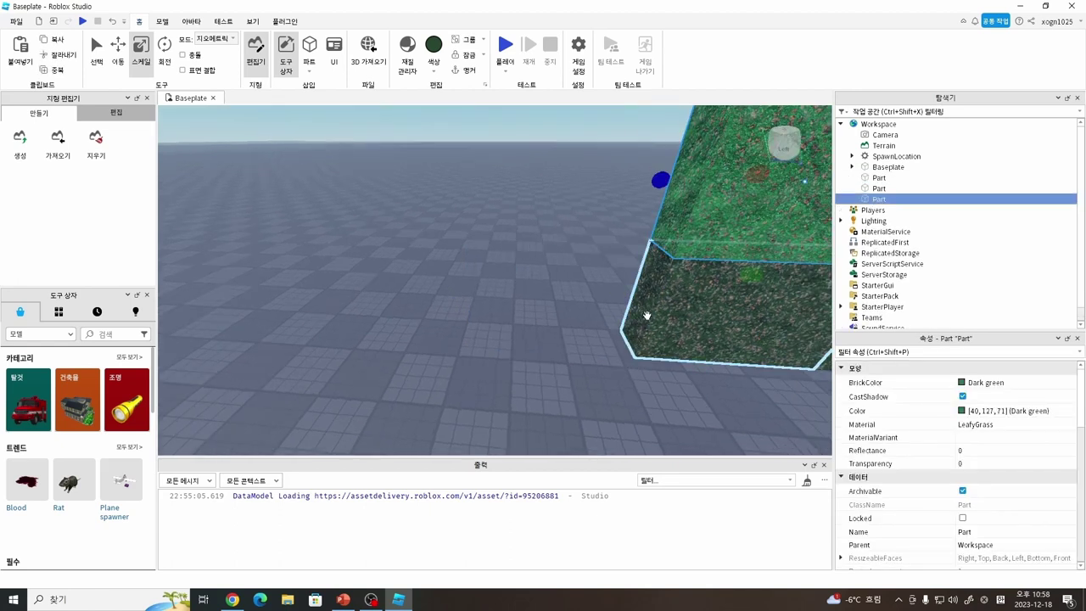
pyautogui.moveTo(715, 220); pyautogui.dragTo(496, 282)
pyautogui.hotkey('ctrl', 'z')
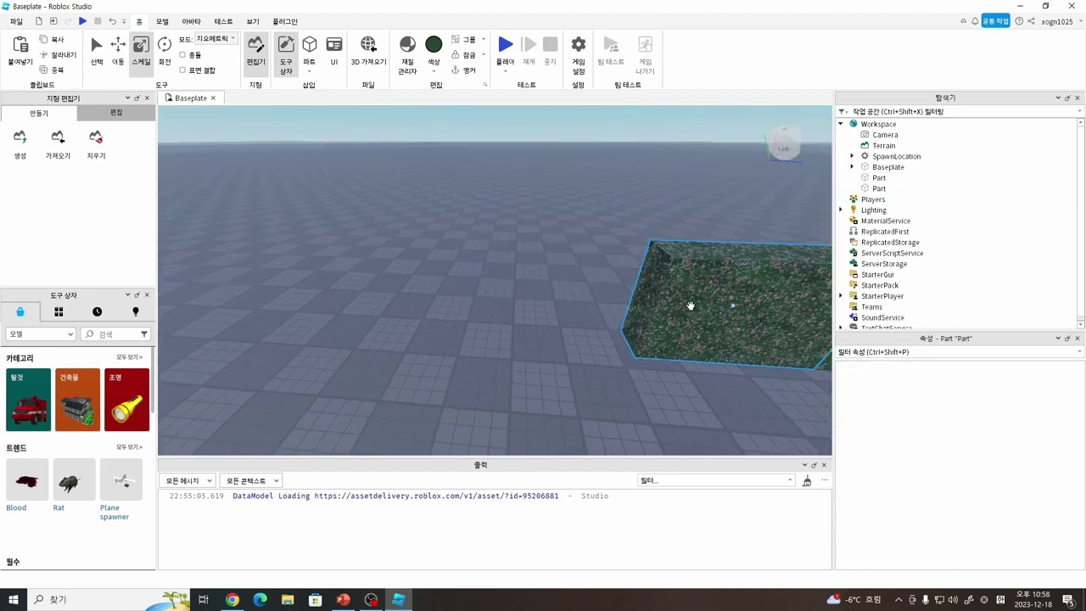
# Step: Duplicate the Earth green segment and line up the copies end to end to lengthen the hedge
pyautogui.moveTo(628, 326); pyautogui.dragTo(481, 350)
pyautogui.moveTo(468, 374); pyautogui.dragTo(331, 162, button='right')
pyautogui.hotkey('ctrl', 'd')
pyautogui.hotkey('ctrl', 'd')
pyautogui.scroll(-2, 331, 162)
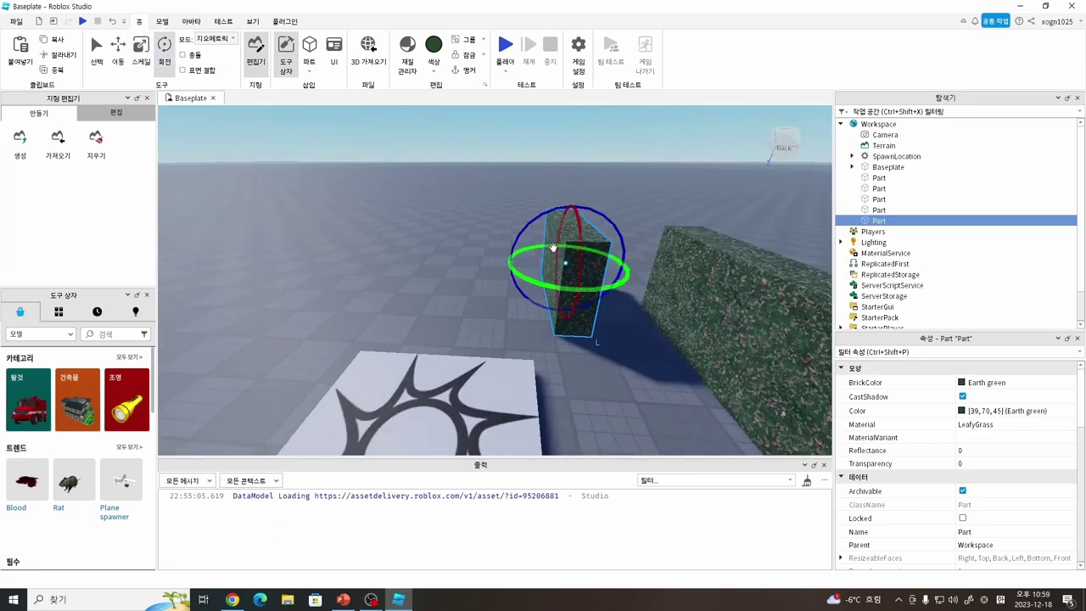
# Step: Rotate the spare hedge segment a quarter turn about its vertical axis and place it at the row's end as a corner
pyautogui.moveTo(552, 247); pyautogui.dragTo(453, 301)
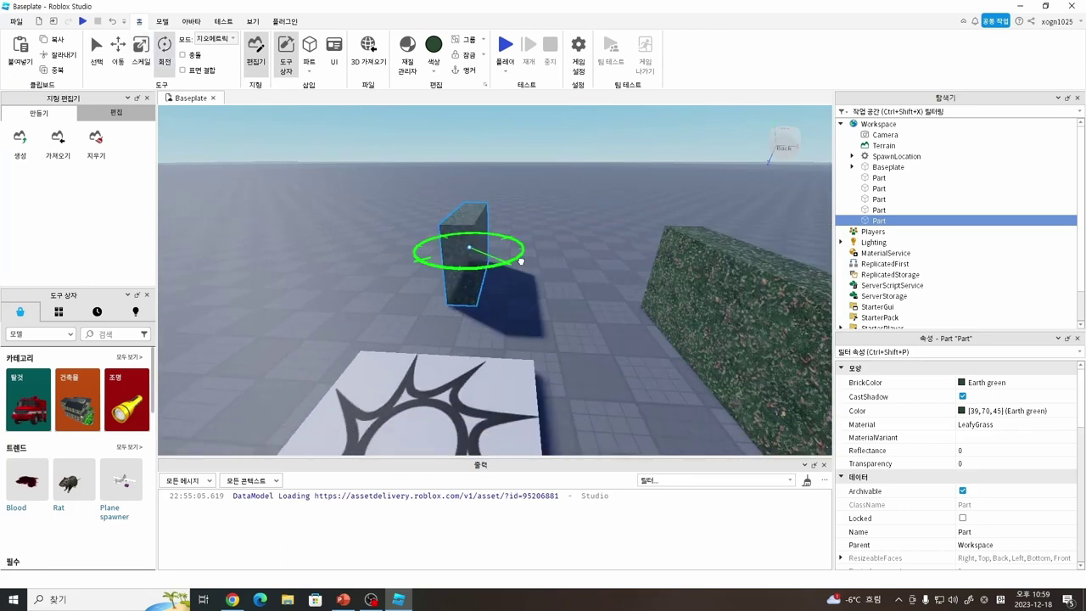
pyautogui.moveTo(615, 236); pyautogui.dragTo(745, 281, button='right')
pyautogui.click(100, 62)
pyautogui.moveTo(360, 300); pyautogui.dragTo(393, 299, button='right')
pyautogui.moveTo(465, 305); pyautogui.dragTo(360, 330)
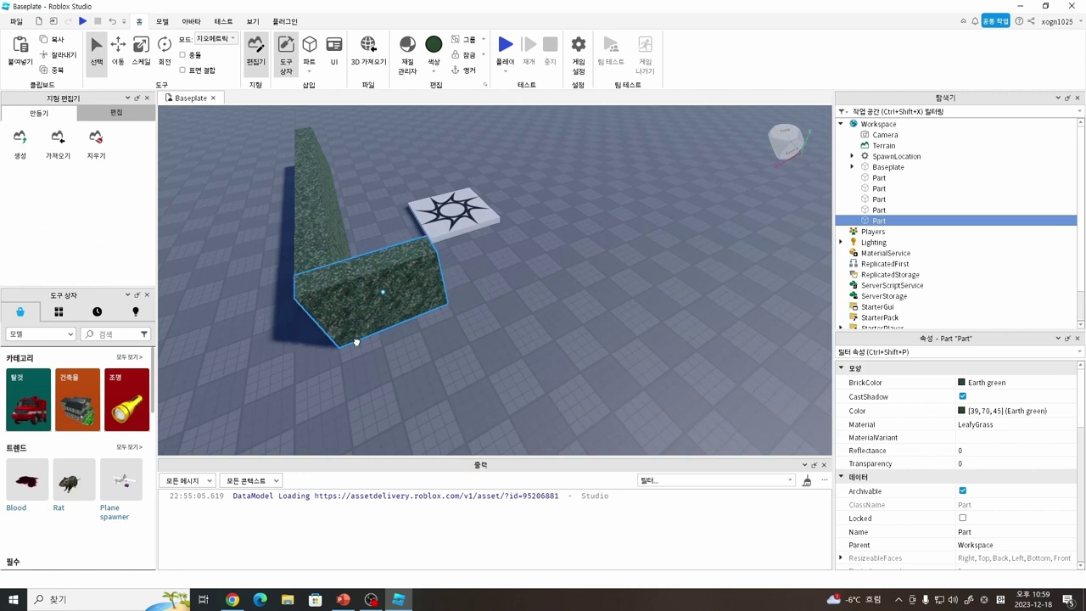
# Step: Duplicate the turned segment and place the copies end to end to lengthen the hedge's second side
pyautogui.moveTo(528, 284); pyautogui.dragTo(527, 285, button='right')
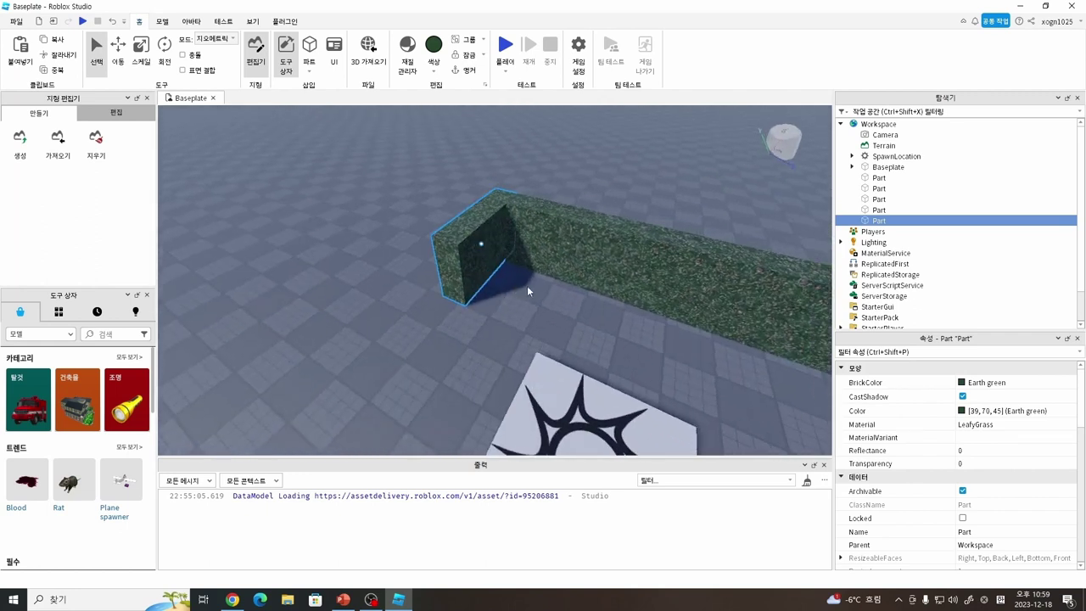
pyautogui.moveTo(527, 285); pyautogui.dragTo(381, 397)
pyautogui.hotkey('ctrl', 'd')
pyautogui.moveTo(445, 401); pyautogui.dragTo(445, 398, button='right')
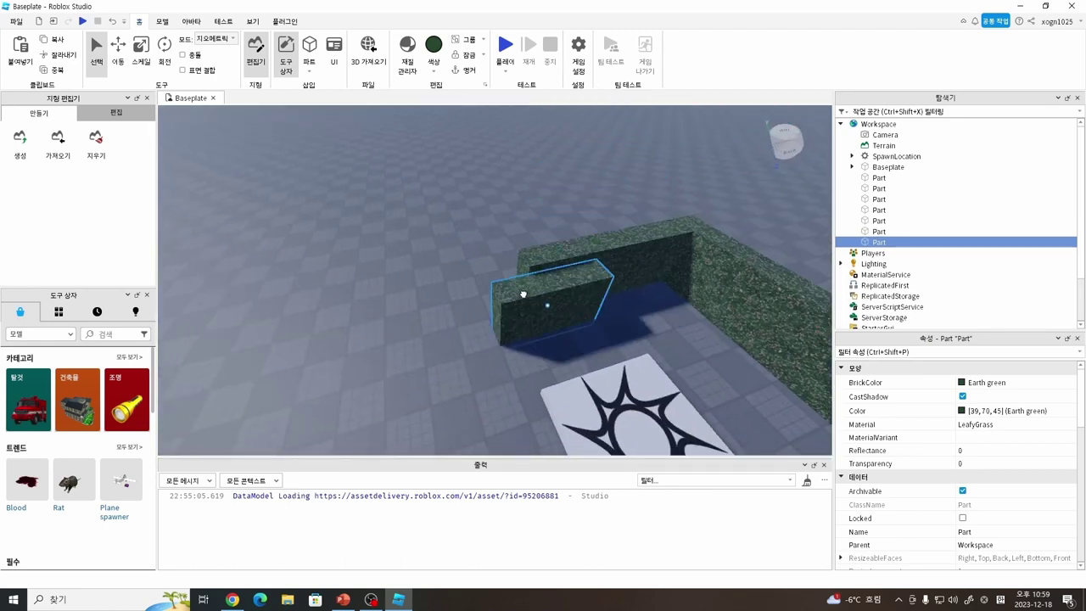
pyautogui.hotkey('ctrl', 'd')
pyautogui.moveTo(524, 292); pyautogui.dragTo(443, 330)
# Step: Place a copy of a first-side segment at the second side's end and add a duplicate to extend this third side
pyautogui.moveTo(480, 366); pyautogui.dragTo(480, 366, button='right')
pyautogui.hotkey('ctrl', 'z')
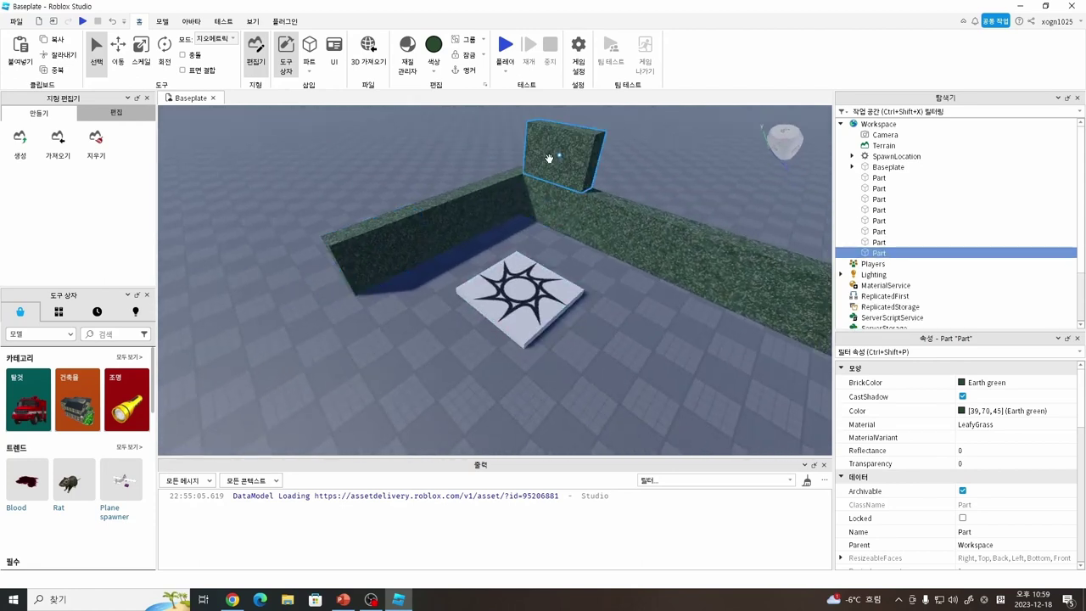
pyautogui.moveTo(549, 159); pyautogui.dragTo(337, 325)
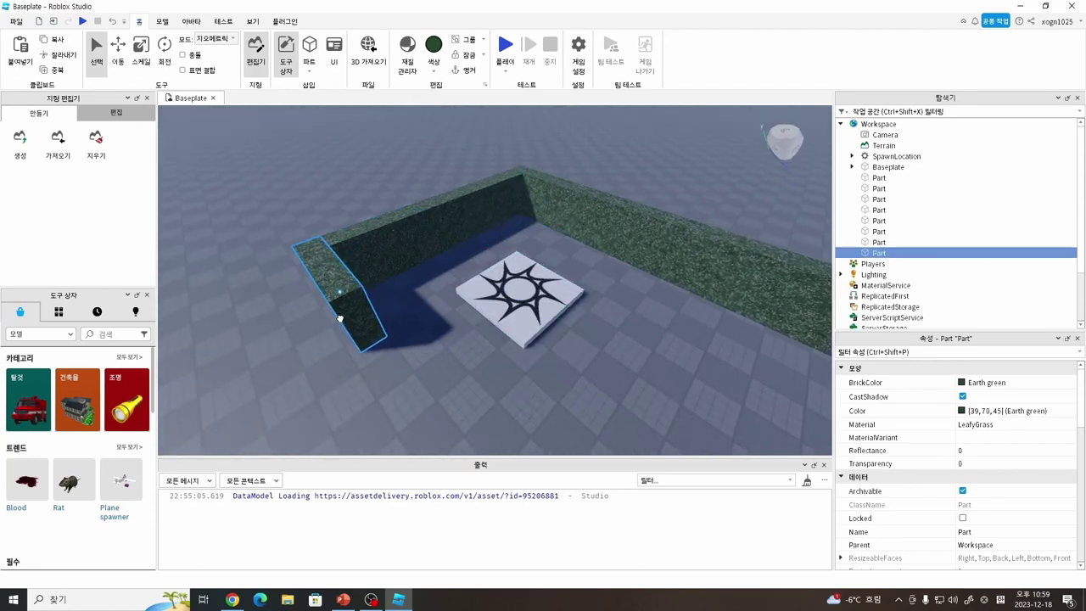
pyautogui.hotkey('ctrl', 'd')
pyautogui.moveTo(373, 339); pyautogui.dragTo(446, 423)
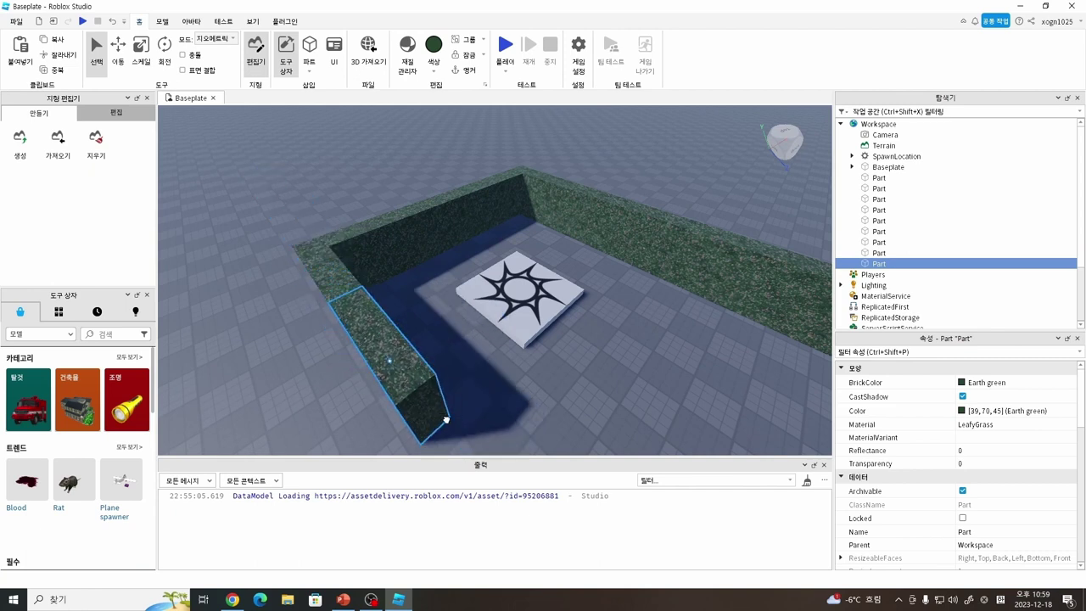
# Step: Lengthen the hedge's third side with two more duplicated segments placed end to end
pyautogui.click(591, 389)
pyautogui.moveTo(607, 387); pyautogui.dragTo(605, 387, button='right')
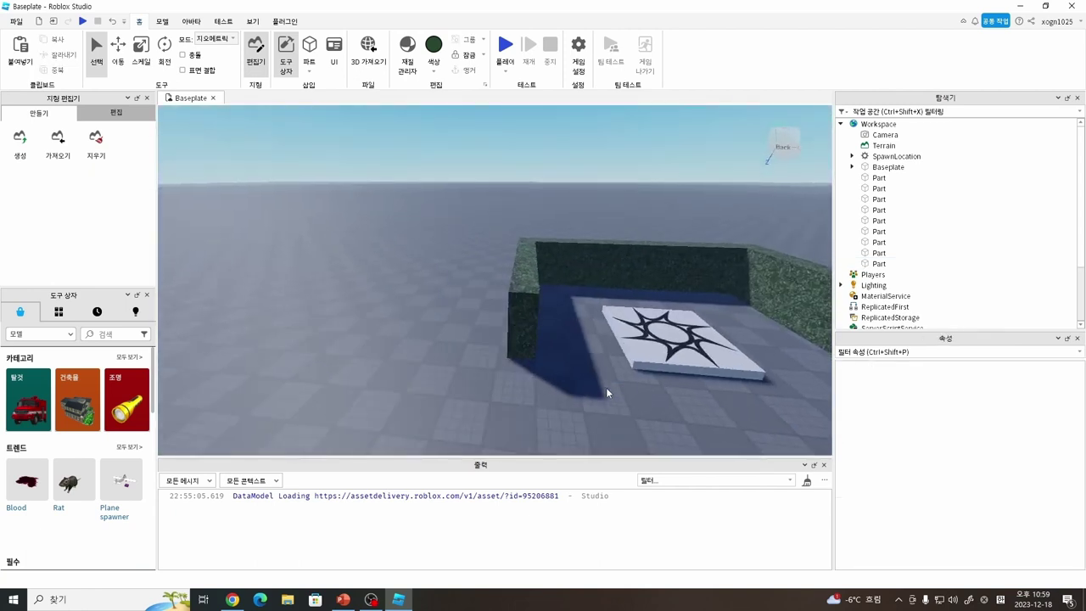
pyautogui.click(518, 296)
pyautogui.hotkey('ctrl', 'd')
pyautogui.moveTo(517, 296); pyautogui.dragTo(514, 424)
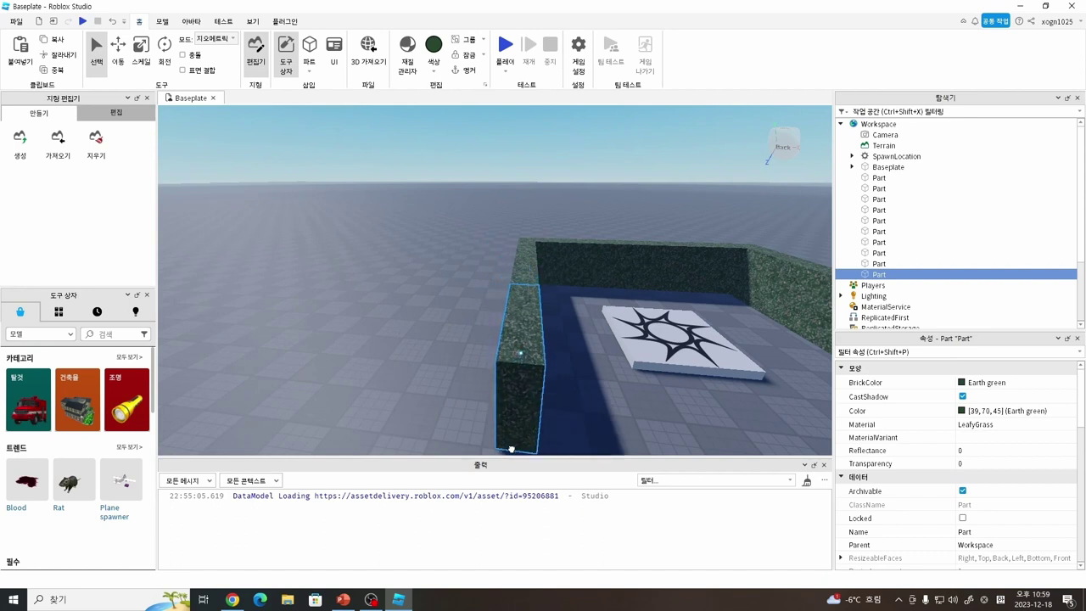
pyautogui.moveTo(626, 390); pyautogui.dragTo(627, 389, button='right')
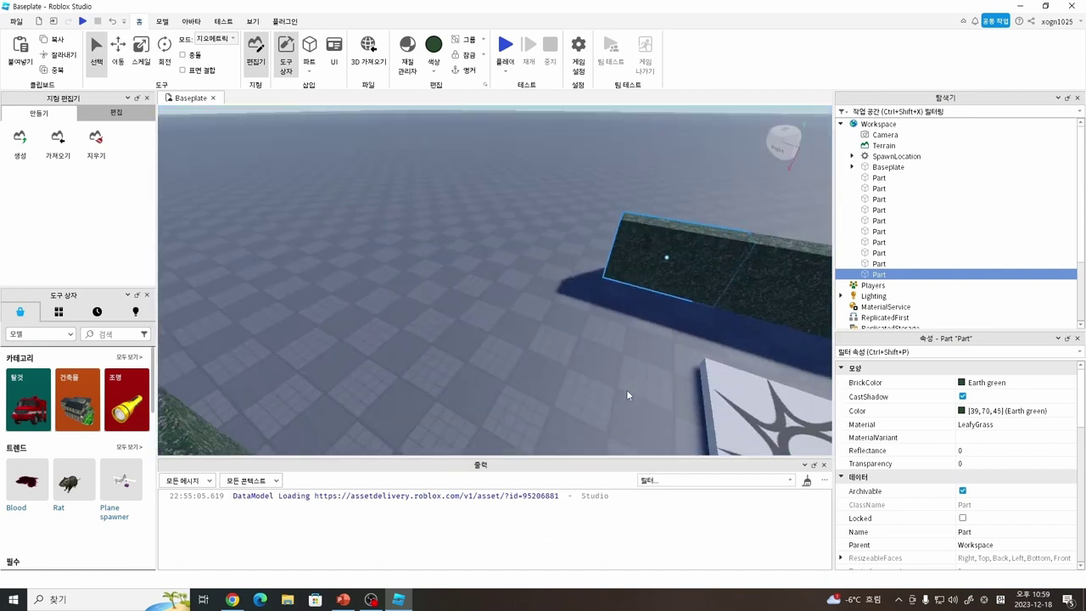
pyautogui.hotkey('ctrl', 'd')
pyautogui.moveTo(576, 312); pyautogui.dragTo(588, 219)
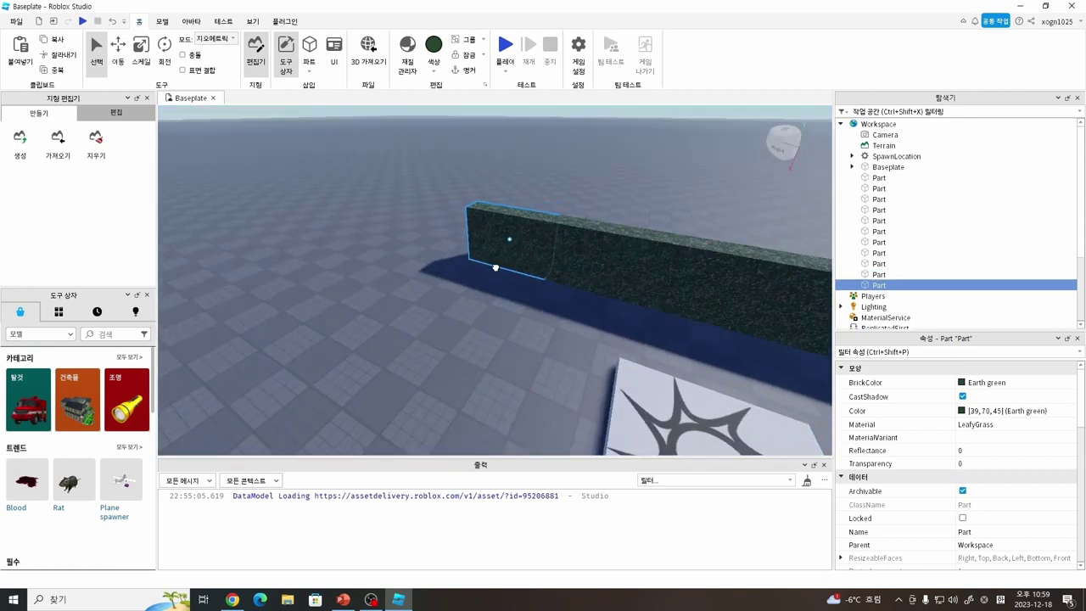
pyautogui.moveTo(496, 267); pyautogui.dragTo(450, 284, button='right')
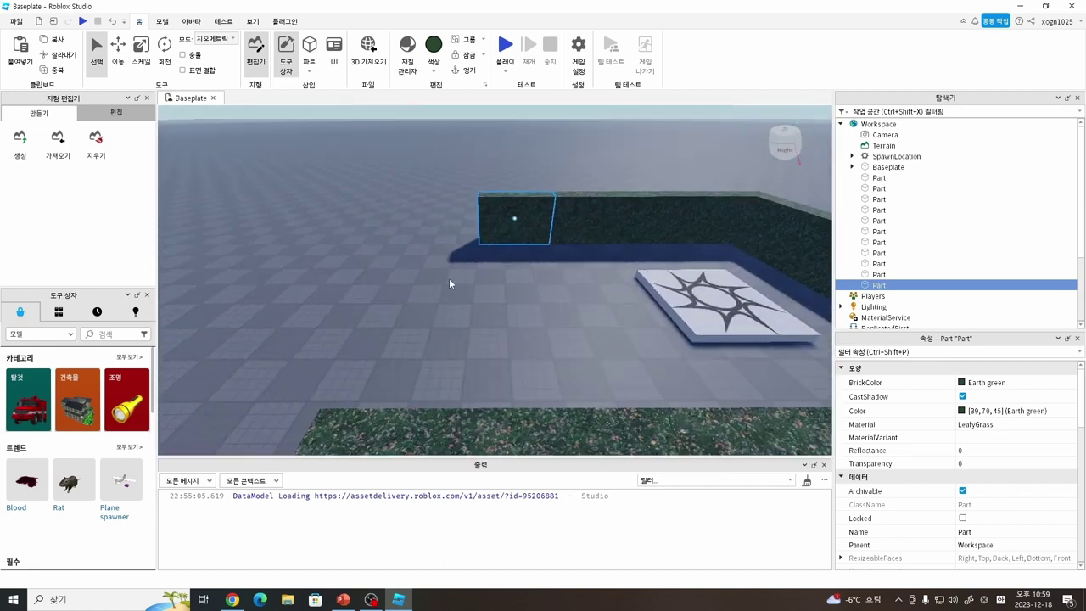
pyautogui.moveTo(496, 234); pyautogui.dragTo(481, 236)
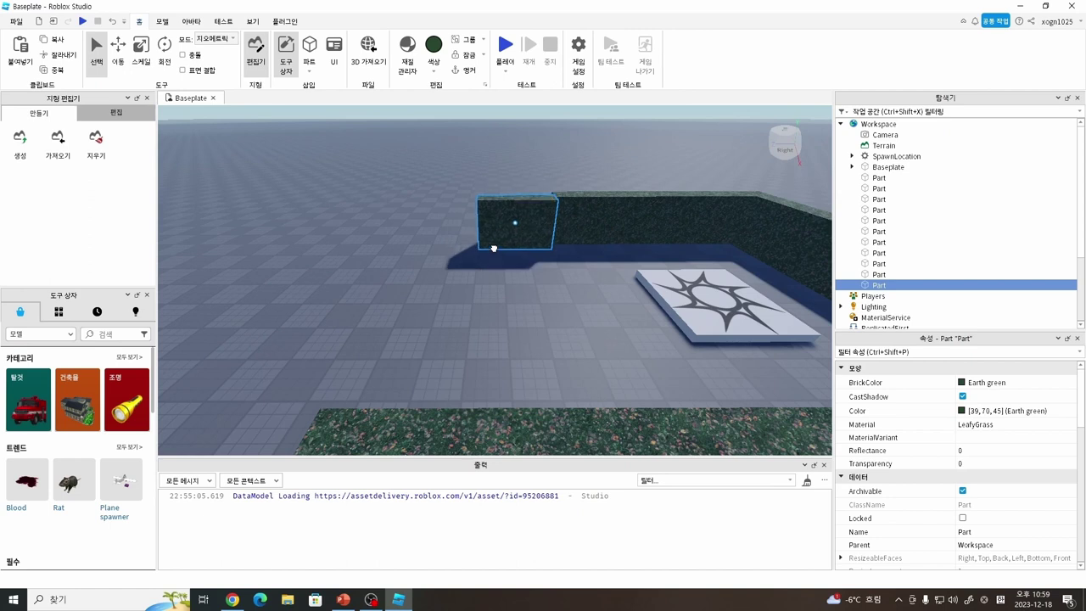
pyautogui.hotkey('ctrl', 'd')
pyautogui.moveTo(493, 245); pyautogui.dragTo(456, 232)
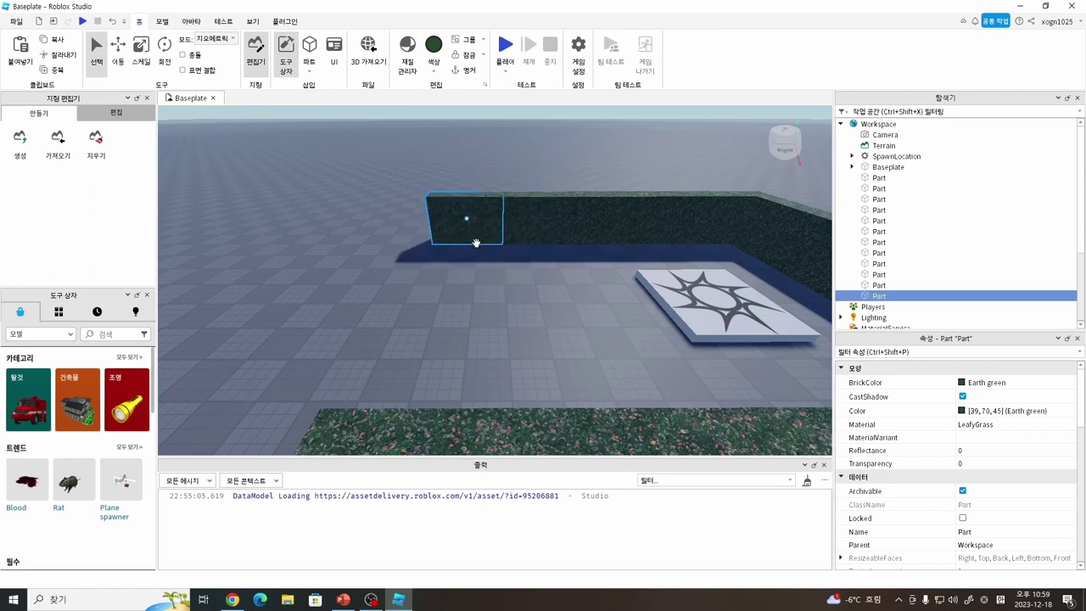
pyautogui.moveTo(463, 281); pyautogui.dragTo(463, 280, button='right')
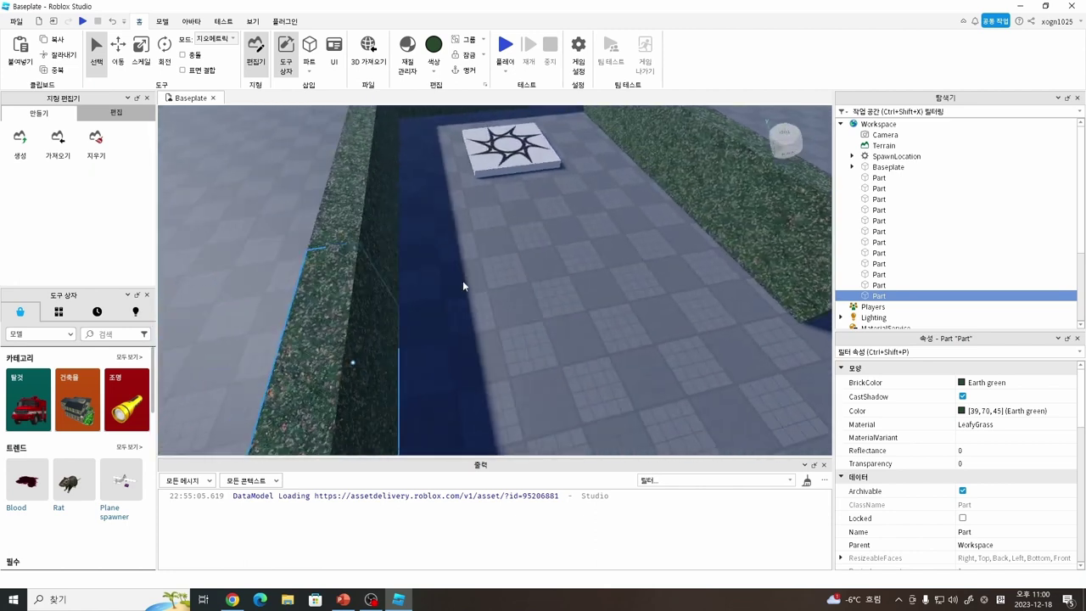
pyautogui.press('f')
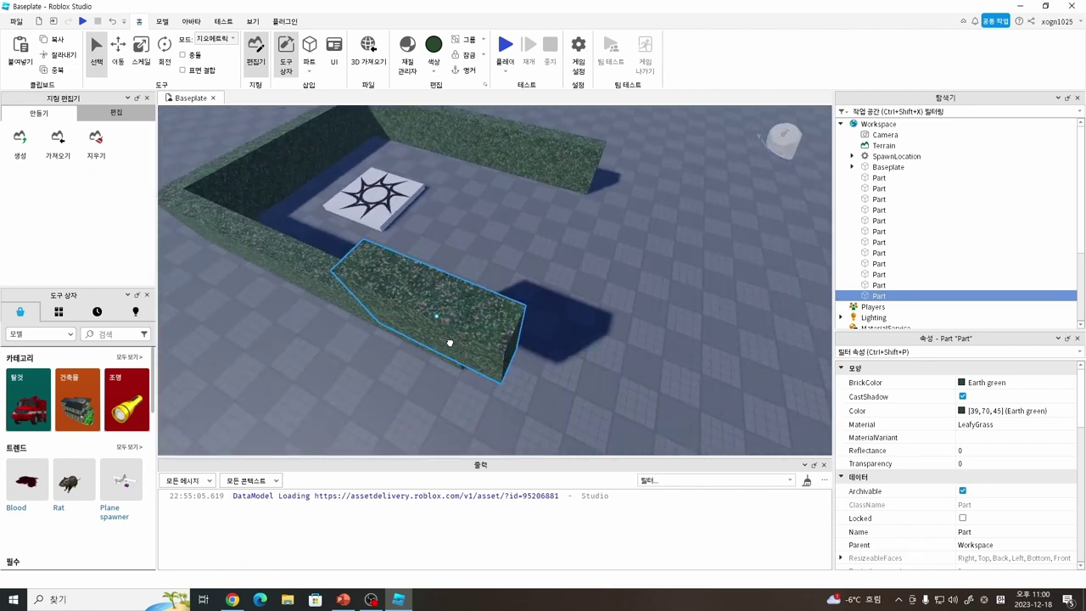
pyautogui.moveTo(450, 343); pyautogui.dragTo(456, 341)
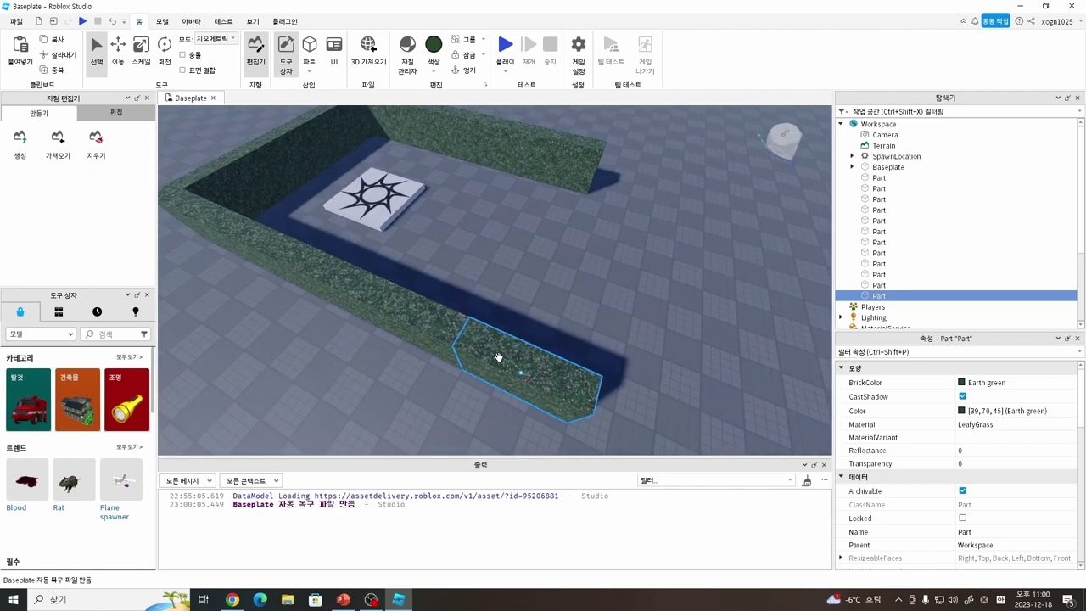
pyautogui.scroll(-2, 621, 320)
pyautogui.press('Delete')
pyautogui.scroll(-1, 602, 310)
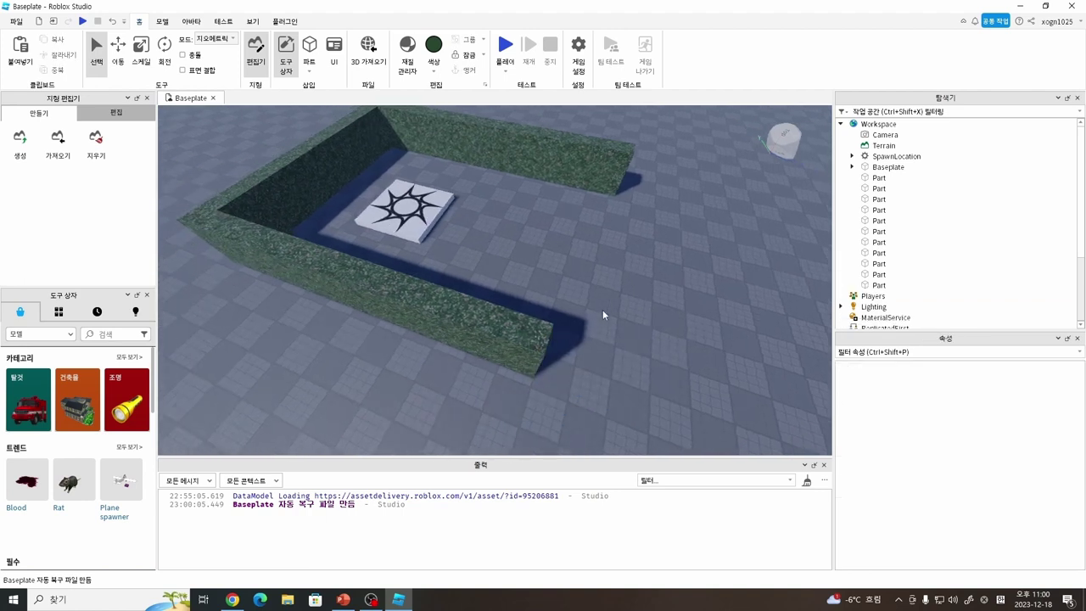
# Step: Move the third side's end segment outward and fill the gap behind it with a duplicate of that segment
pyautogui.moveTo(509, 340); pyautogui.dragTo(544, 354)
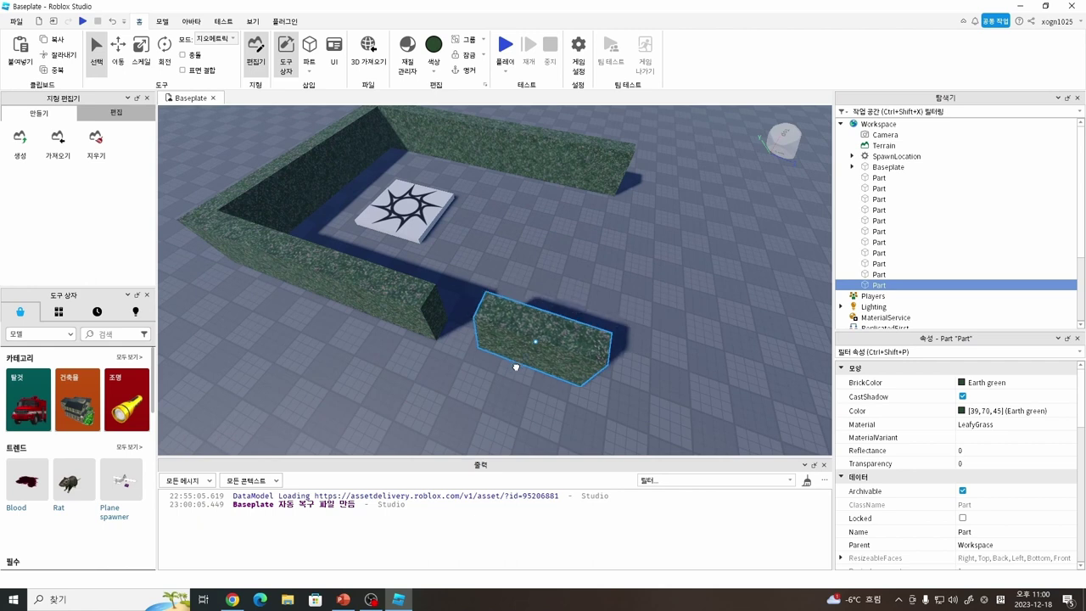
pyautogui.hotkey('ctrl', 'd')
pyautogui.moveTo(500, 344); pyautogui.dragTo(460, 330)
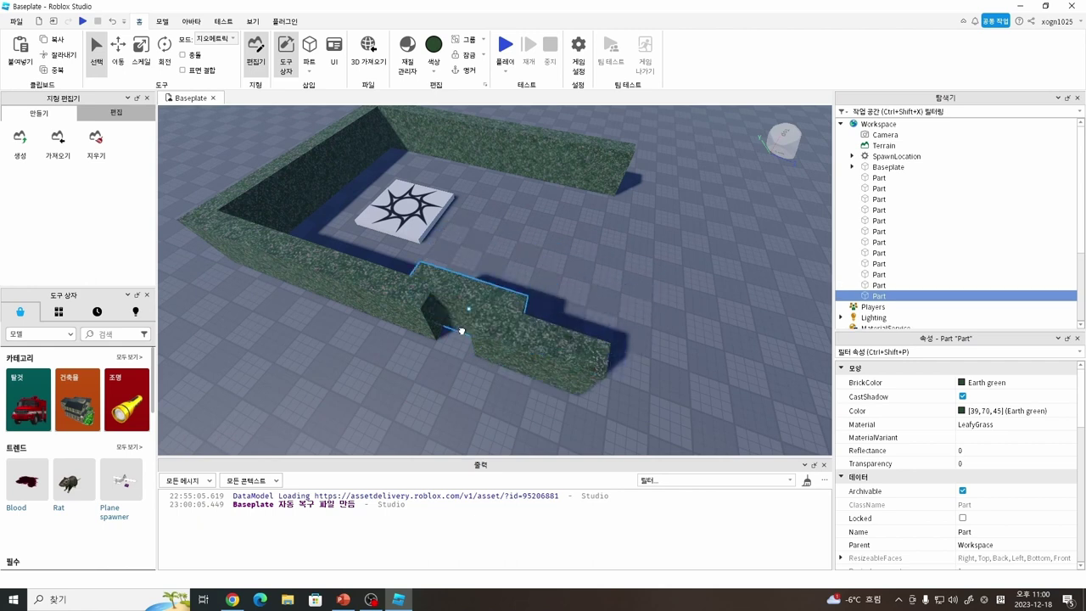
pyautogui.click(628, 266)
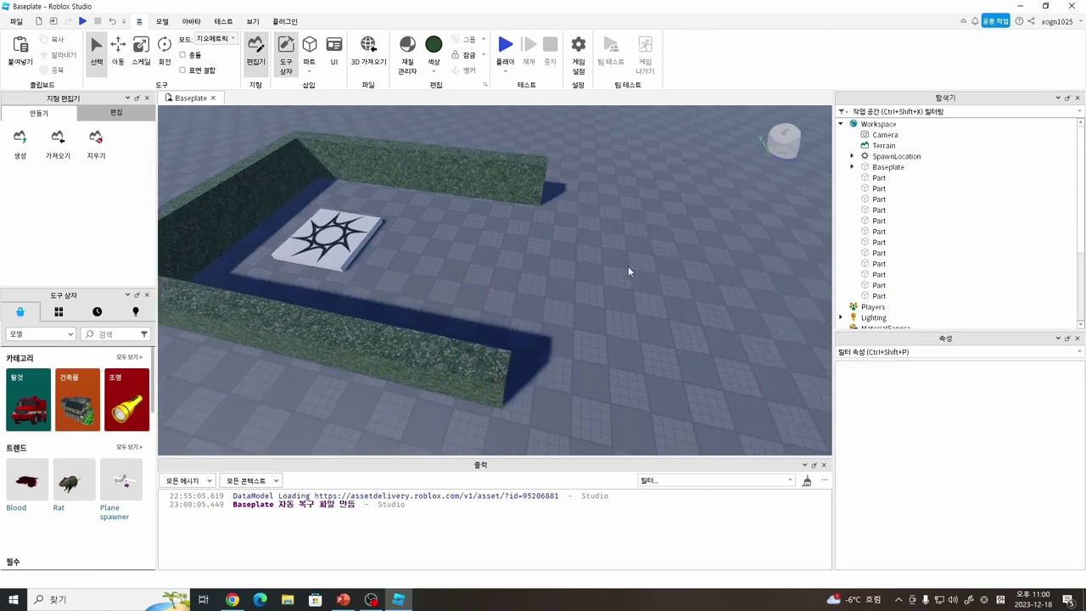
# Step: Examine the three-sided hedge and the spawn location from several angles
pyautogui.scroll(-2, 627, 266)
pyautogui.moveTo(628, 265); pyautogui.dragTo(615, 218, button='right')
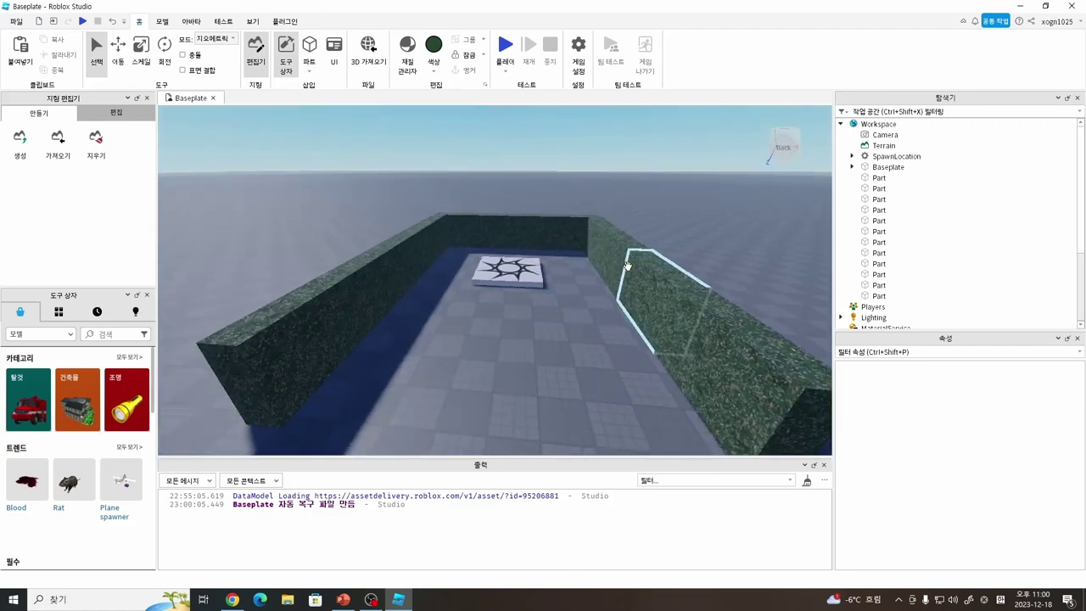
pyautogui.scroll(3, 614, 217)
pyautogui.scroll(-6, 616, 217)
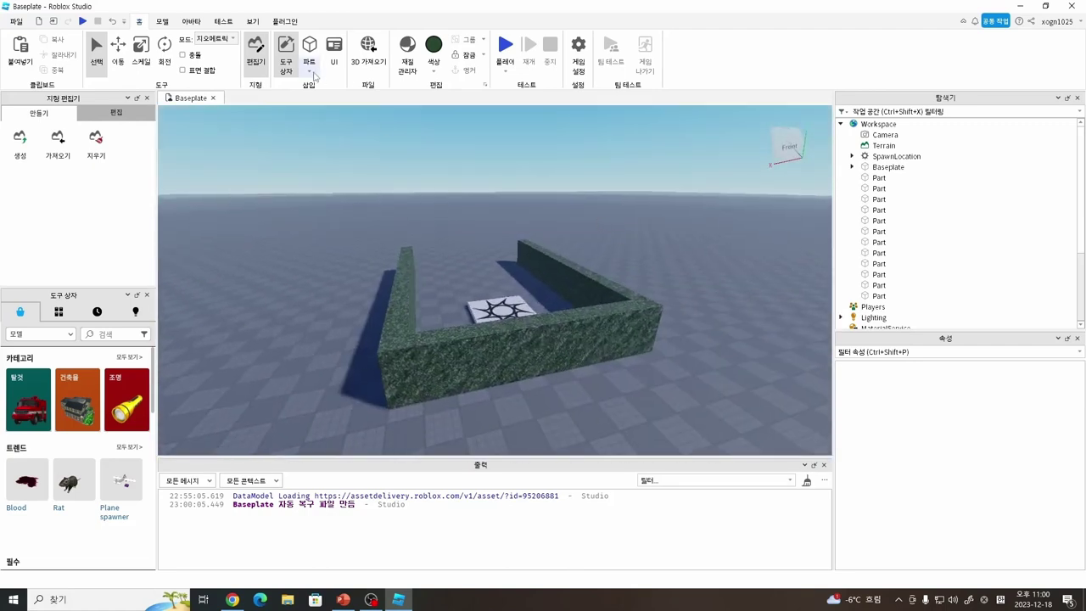
pyautogui.moveTo(436, 154); pyautogui.dragTo(476, 178, button='right')
pyautogui.scroll(5, 475, 176)
pyautogui.scroll(-4, 475, 177)
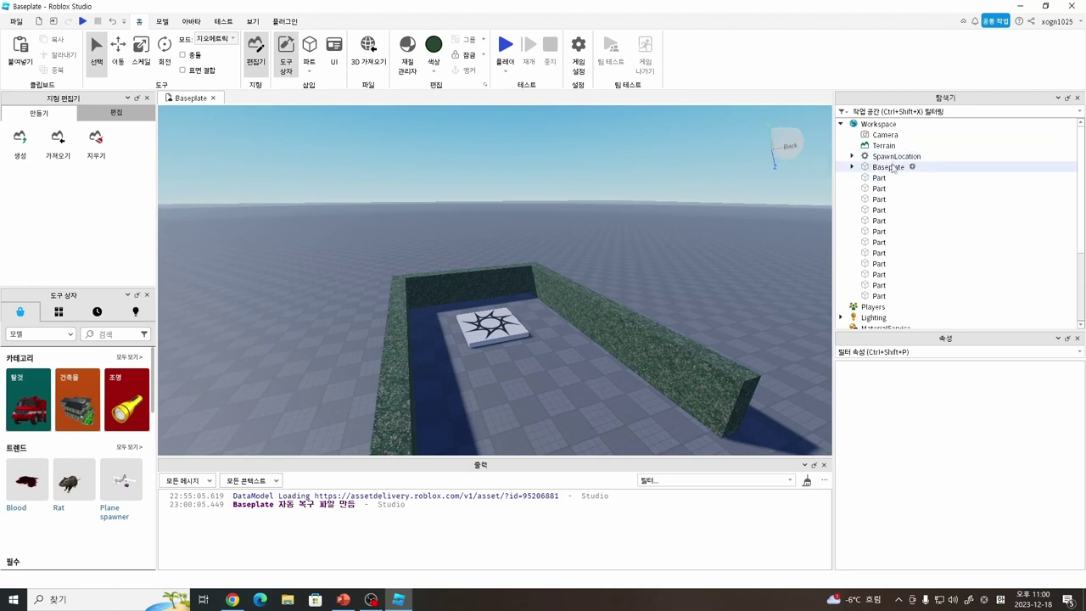
# Step: Recolour the Baseplate to Parsley green and set its material to LeafyGrass
pyautogui.moveTo(673, 178); pyautogui.dragTo(673, 178, button='right')
pyautogui.moveTo(591, 181); pyautogui.dragTo(590, 180, button='right')
pyautogui.scroll(-5, 590, 180)
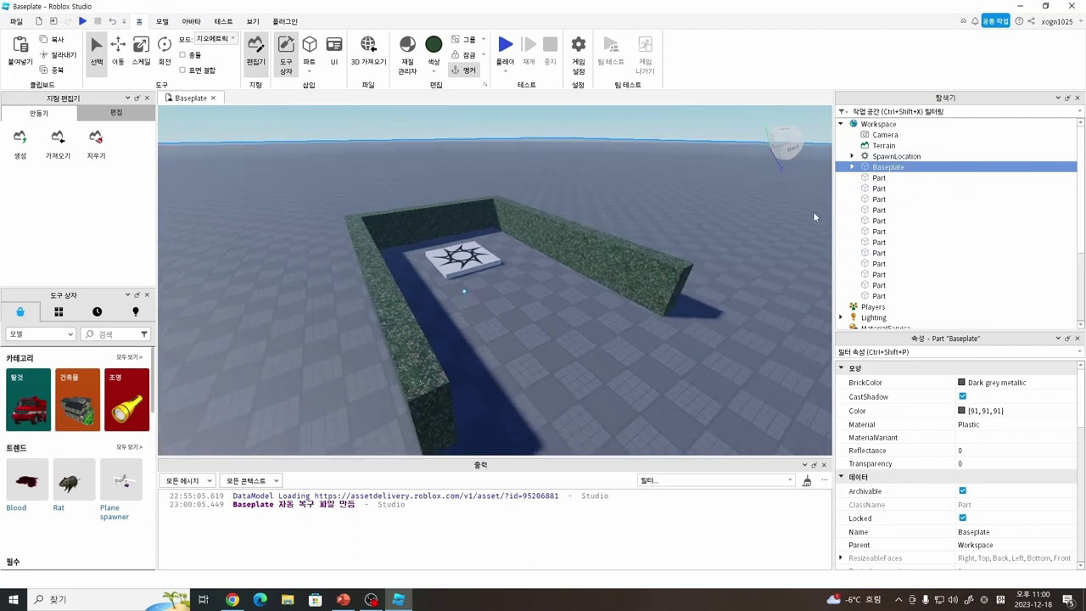
pyautogui.scroll(-4, 736, 219)
pyautogui.scroll(10, 568, 304)
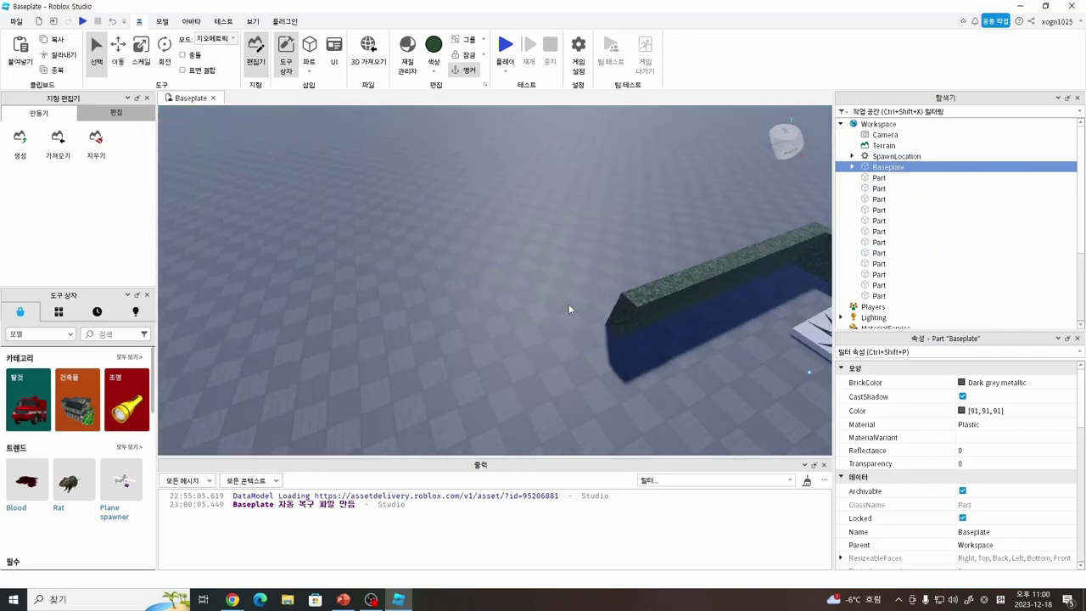
pyautogui.scroll(-8, 569, 304)
pyautogui.scroll(8, 569, 304)
pyautogui.scroll(-6, 568, 304)
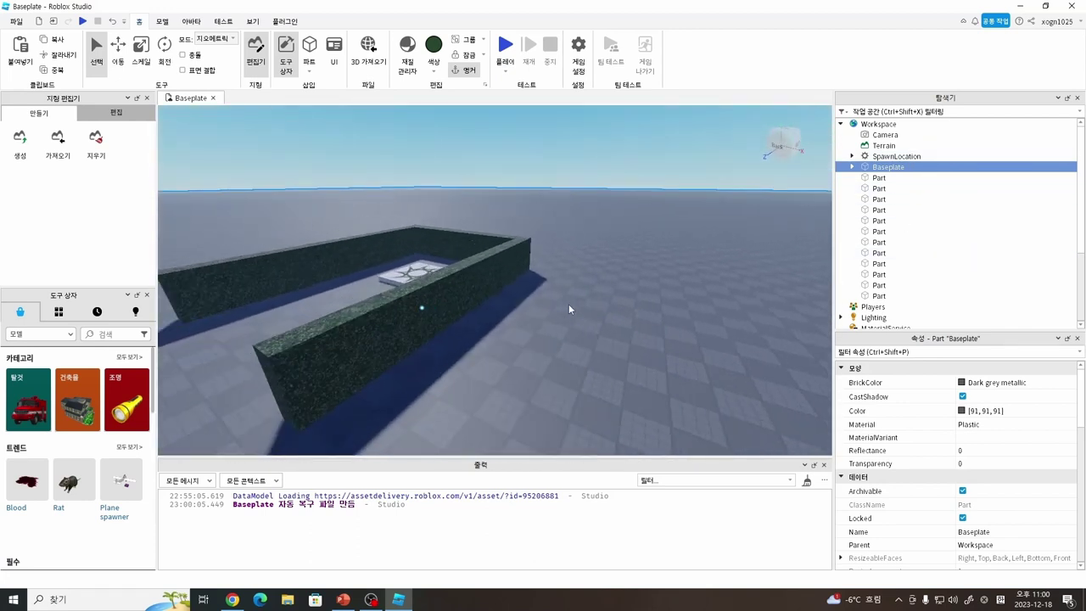
pyautogui.scroll(-2, 569, 305)
pyautogui.click(976, 384)
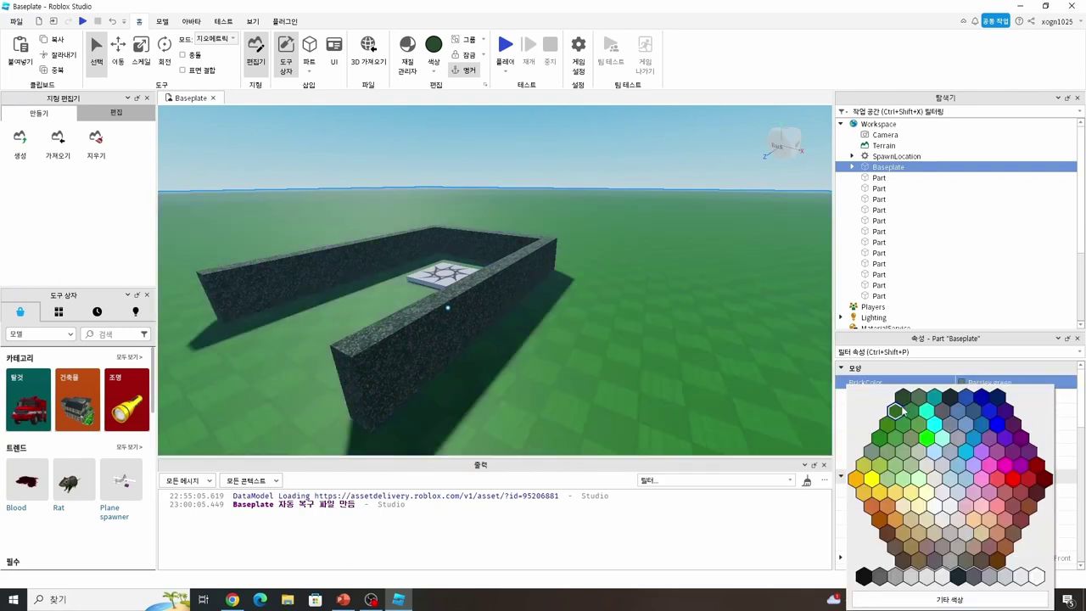
pyautogui.click(896, 410)
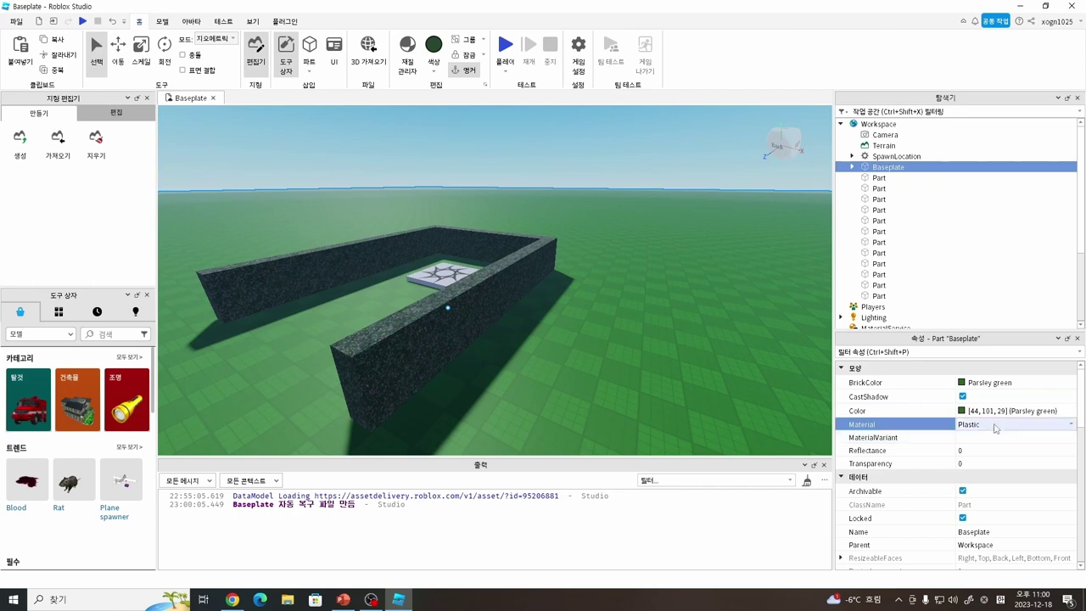
pyautogui.click(976, 446)
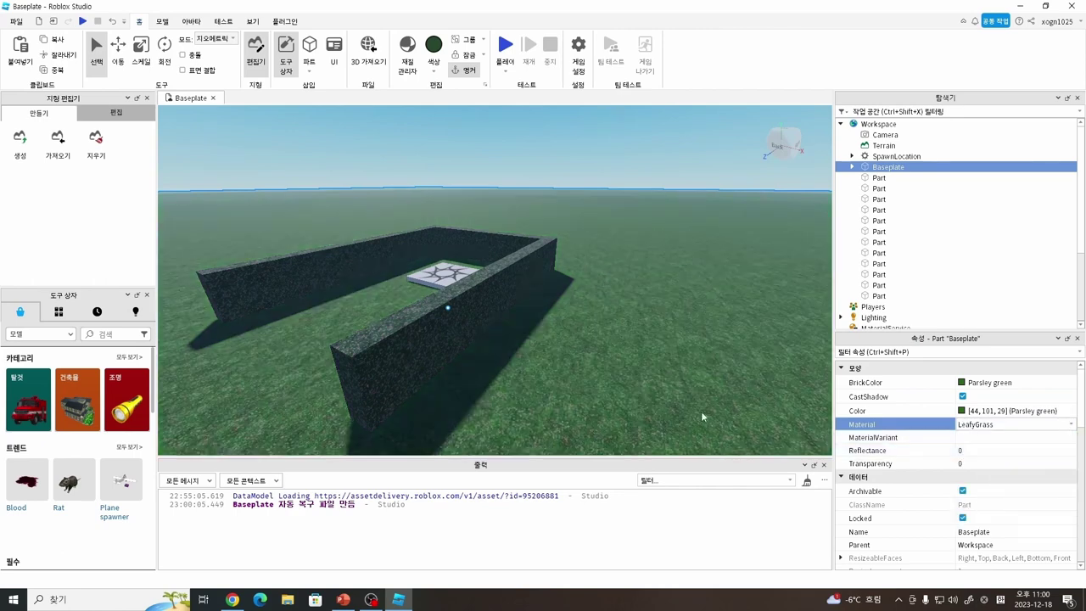
# Step: Inspect the grass ground and the hedge walls from several angles and distances
pyautogui.moveTo(701, 411); pyautogui.dragTo(516, 316, button='right')
pyautogui.scroll(-10, 515, 316)
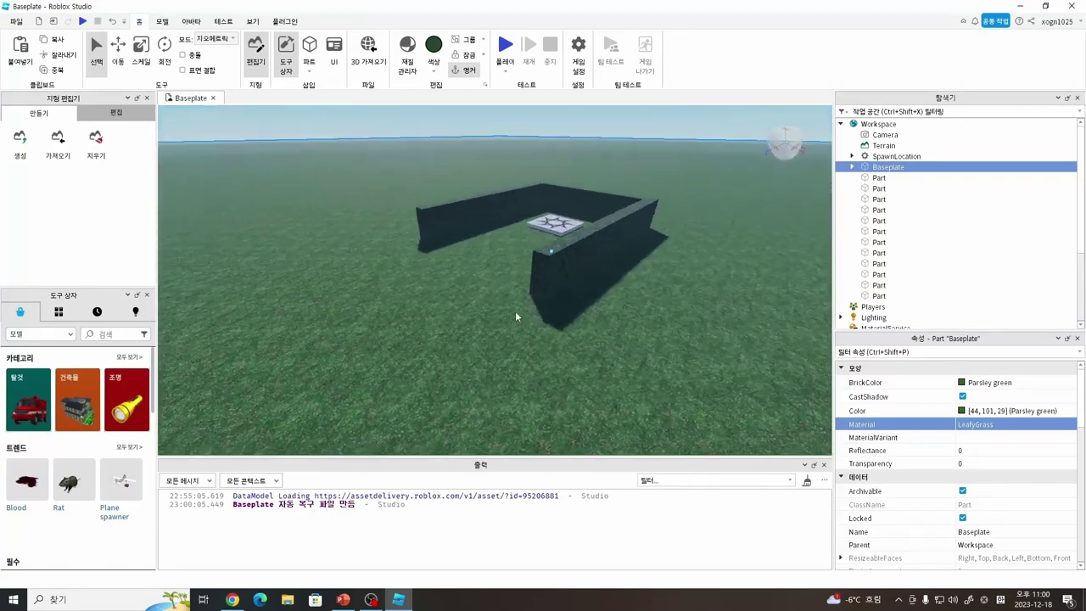
pyautogui.scroll(5, 515, 316)
pyautogui.scroll(-3, 515, 316)
pyautogui.moveTo(520, 231); pyautogui.dragTo(584, 197, button='right')
pyautogui.scroll(5, 404, 247)
pyautogui.scroll(-5, 404, 247)
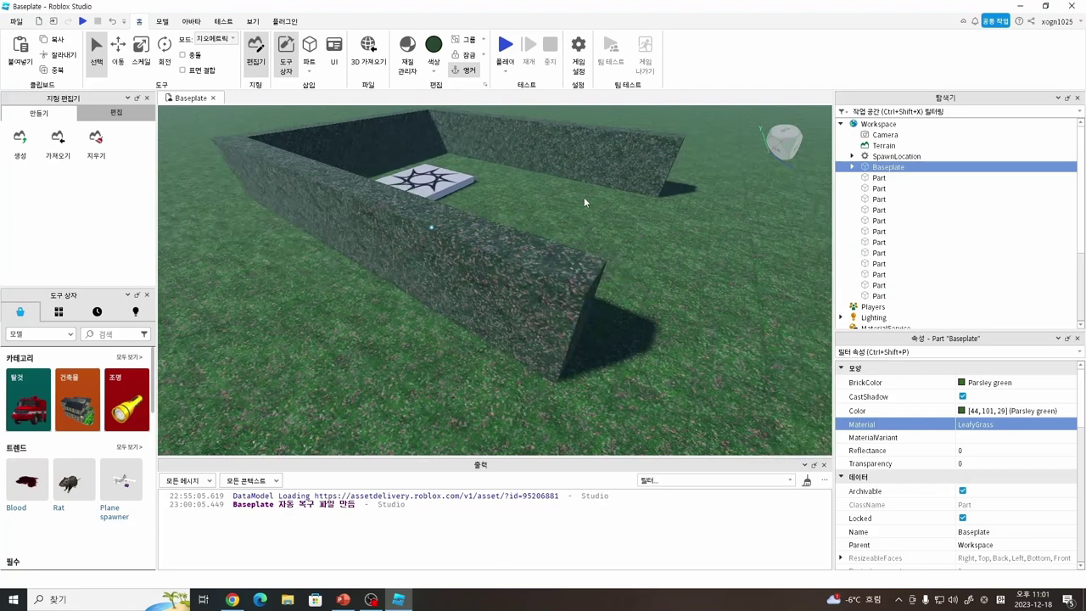
pyautogui.scroll(3, 584, 197)
pyautogui.scroll(-3, 584, 202)
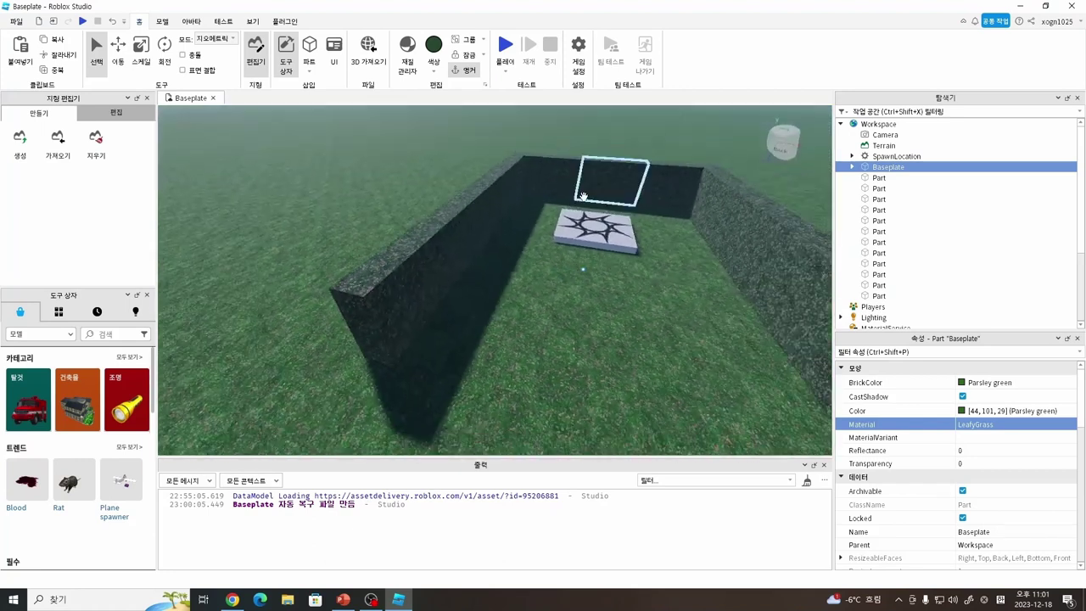
# Step: Insert a sphere part inside the enclosure, beside the hedge wall near its open end
pyautogui.press('s')
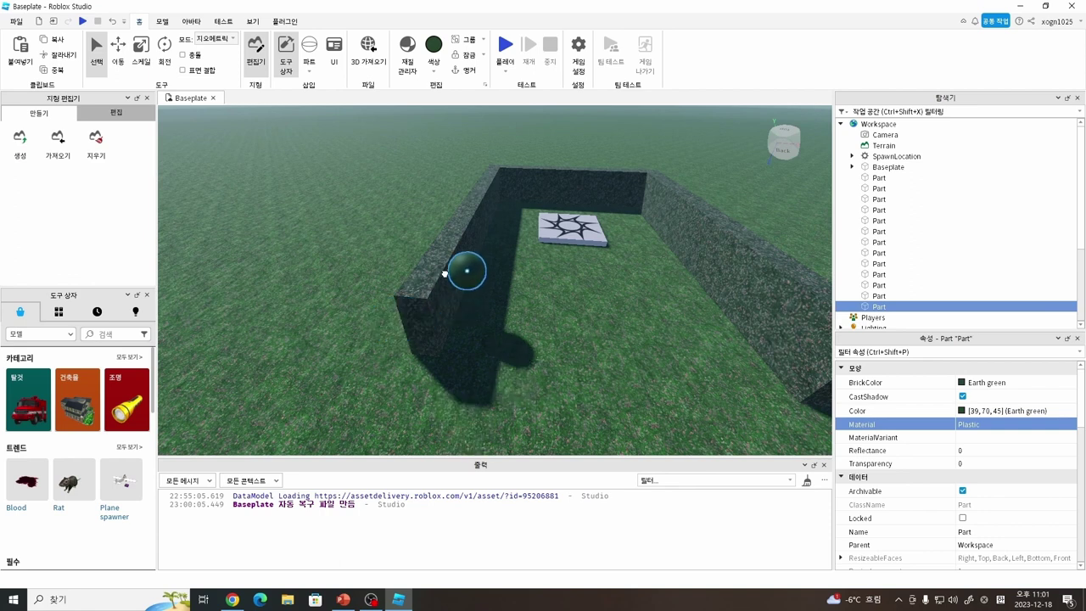
pyautogui.click(506, 264)
pyautogui.moveTo(505, 263); pyautogui.dragTo(443, 253, button='right')
pyautogui.moveTo(433, 298); pyautogui.dragTo(522, 290, button='right')
pyautogui.scroll(-2, 521, 291)
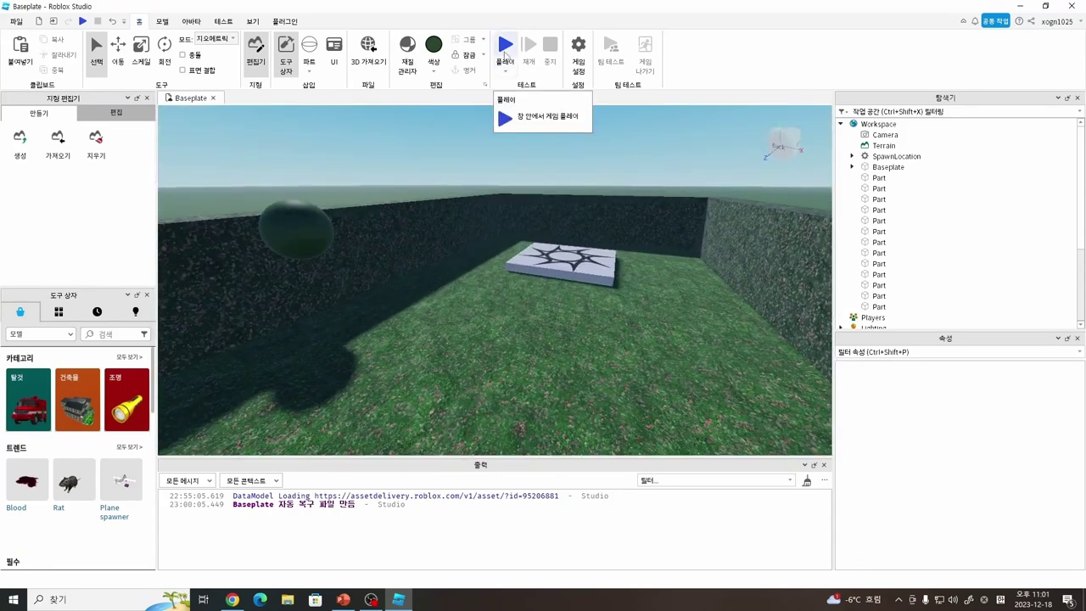
# Step: Play-test the place by walking the character from the spawn location towards the sphere, and stop the test
pyautogui.click(506, 48)
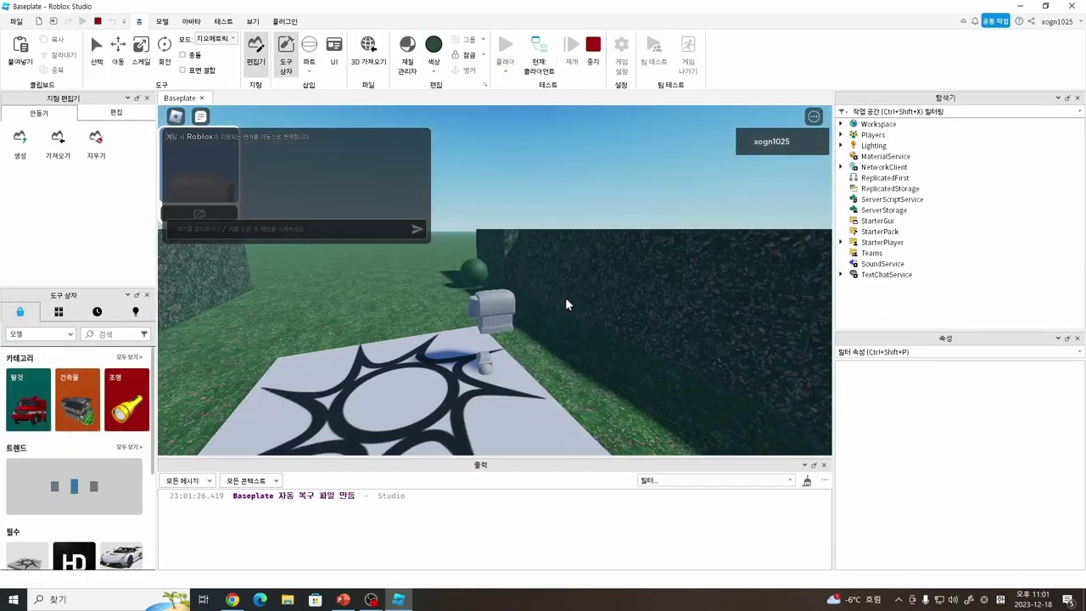
pyautogui.press('w')
pyautogui.moveTo(566, 299); pyautogui.dragTo(597, 276, button='right')
pyautogui.press('w')
pyautogui.press('s')
pyautogui.press('w')
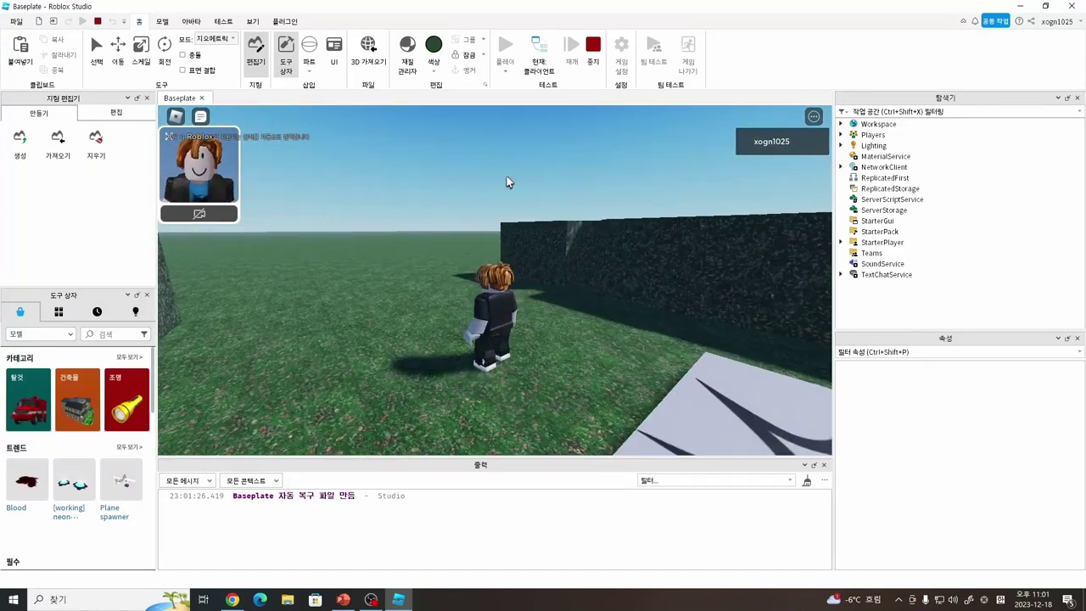
pyautogui.press('w')
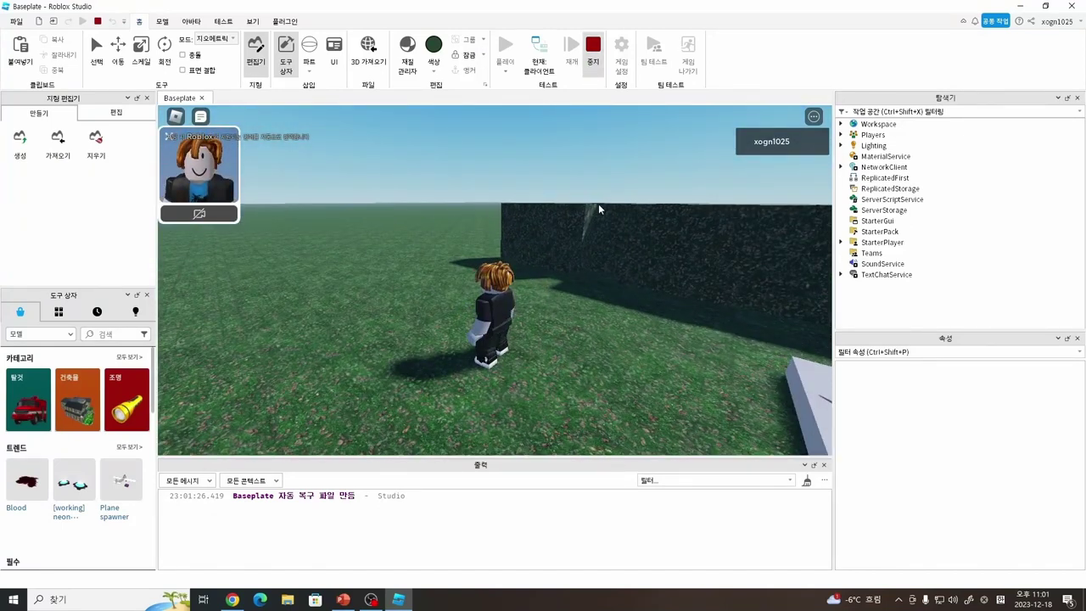
pyautogui.hotkey('shift', 'F5')
# Step: Anchor the sphere part beside the hedge wall
pyautogui.moveTo(594, 184); pyautogui.dragTo(580, 209, button='right')
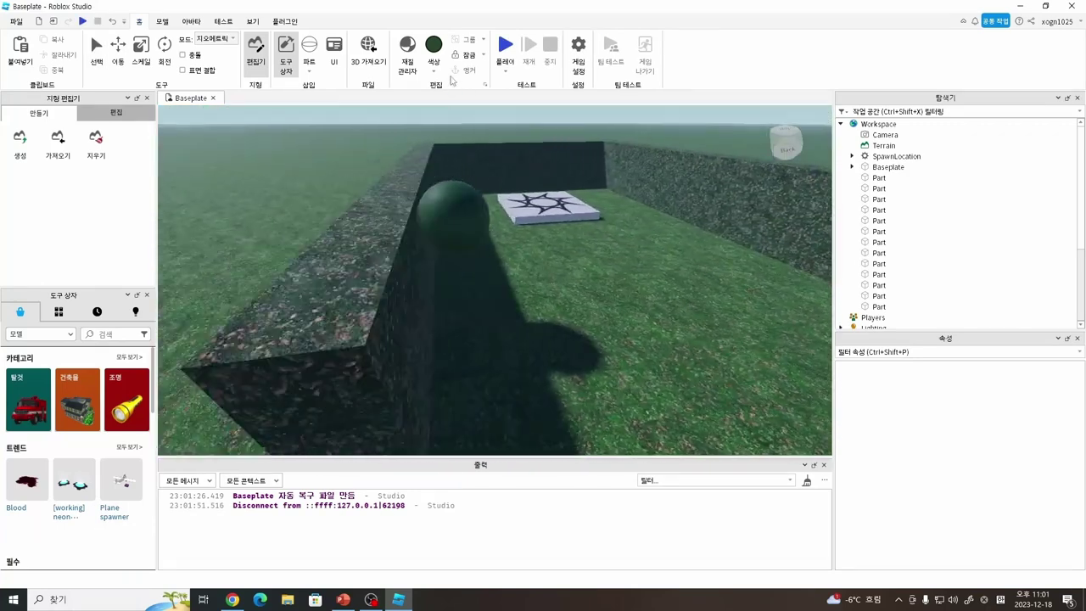
pyautogui.press('a')
pyautogui.press('w')
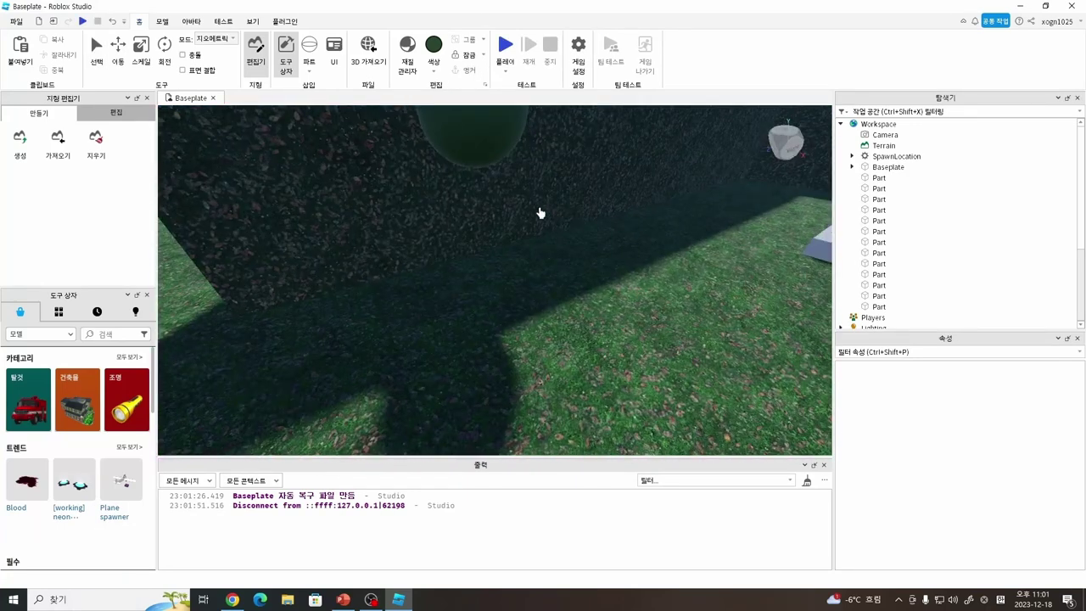
pyautogui.click(481, 200)
pyautogui.press('s')
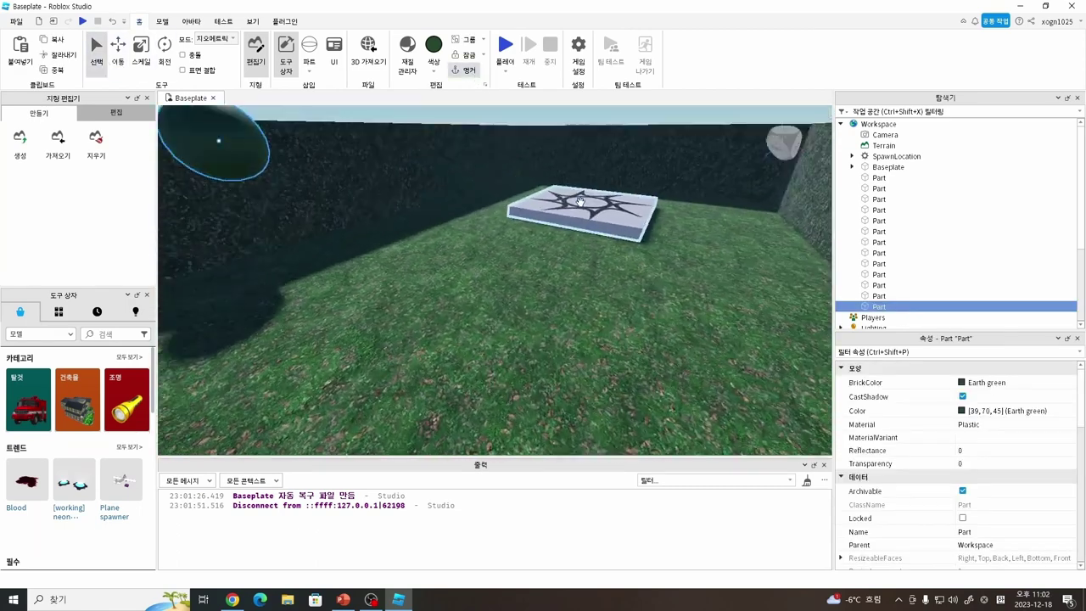
# Step: Play-test the place again with the anchored sphere, walking the character around beneath it, and stop the test
pyautogui.click(506, 47)
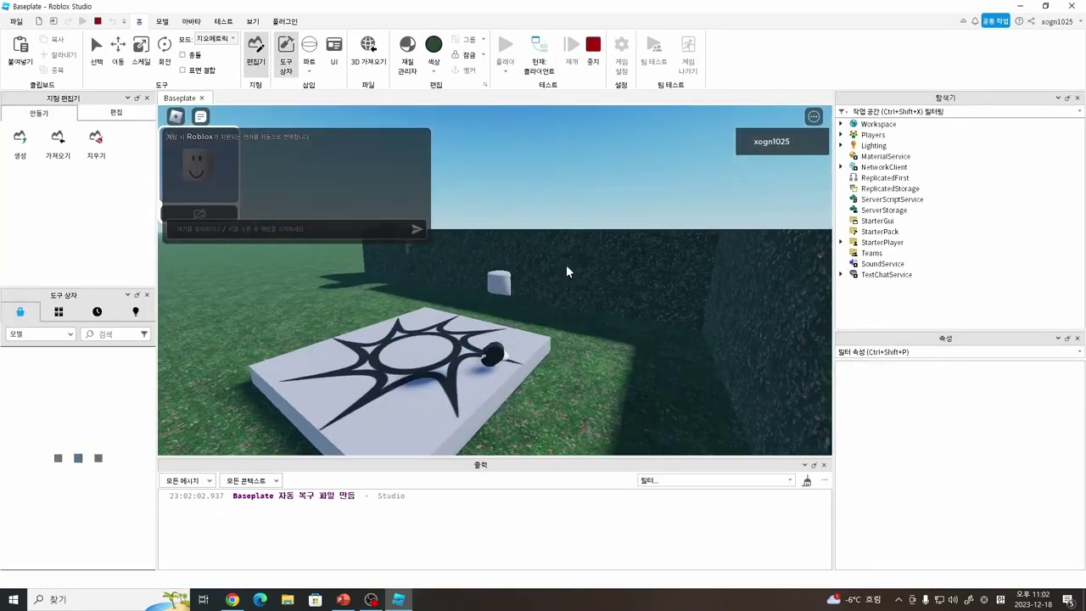
pyautogui.press('w')
pyautogui.press('s')
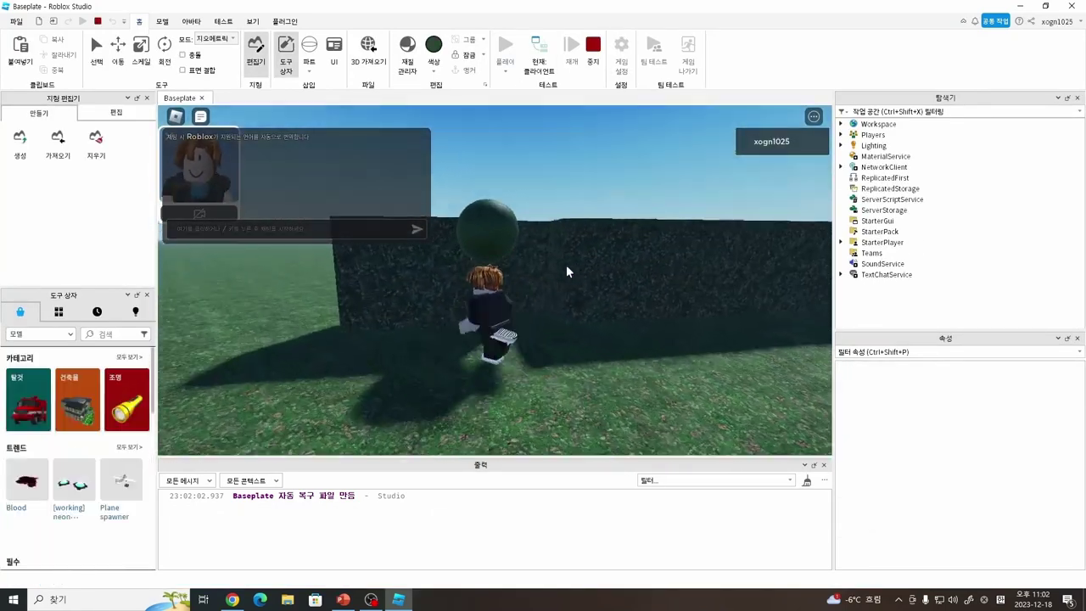
pyautogui.press('a')
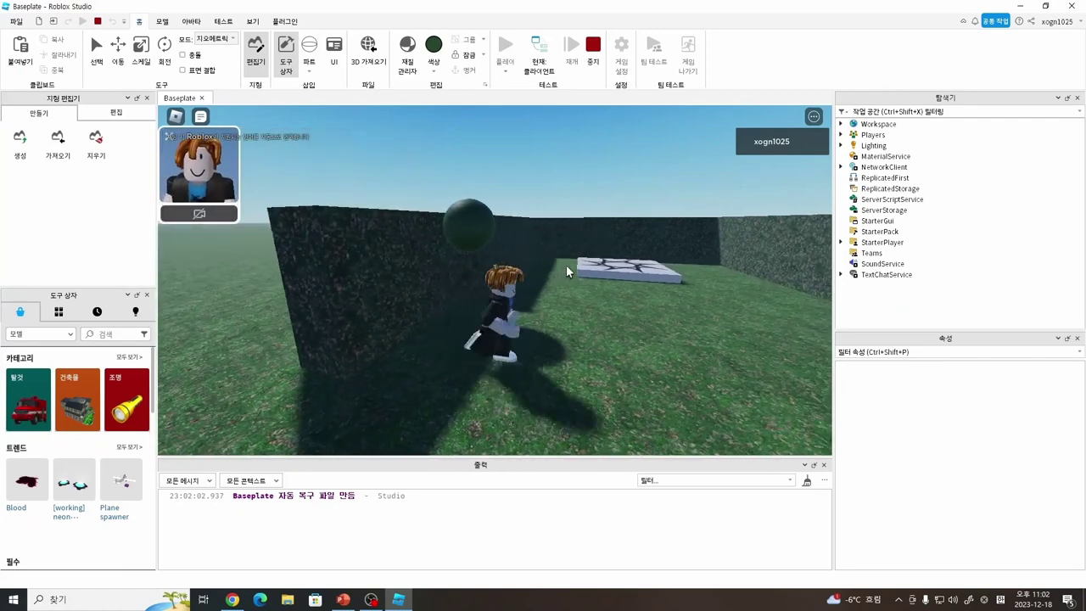
pyautogui.press('d')
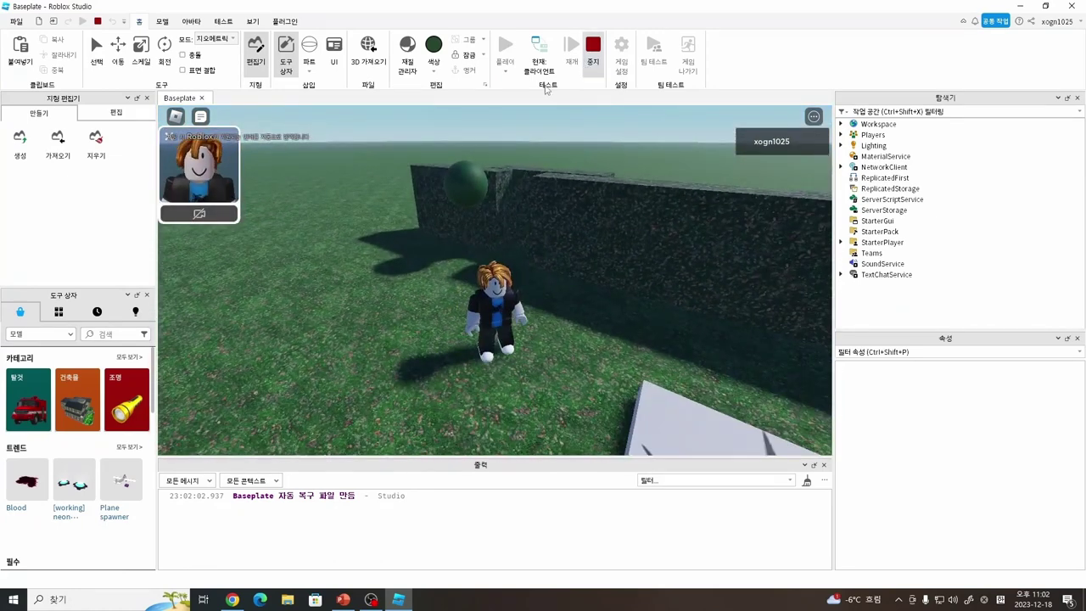
pyautogui.scroll(-8, 542, 248)
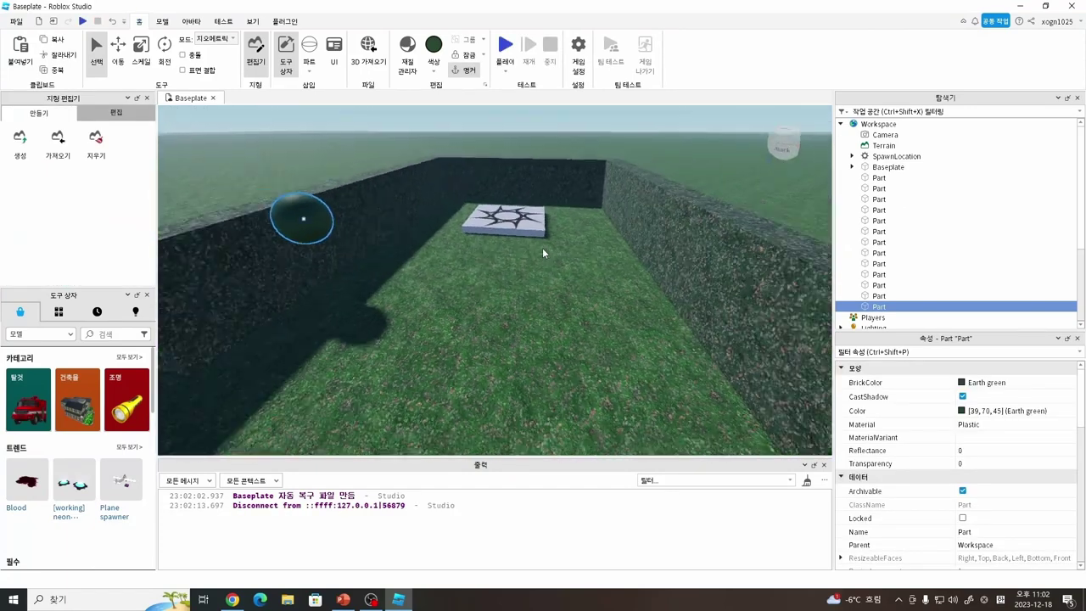
pyautogui.moveTo(542, 248); pyautogui.dragTo(542, 248, button='right')
pyautogui.scroll(5, 543, 253)
pyautogui.scroll(-5, 543, 247)
pyautogui.scroll(-3, 543, 247)
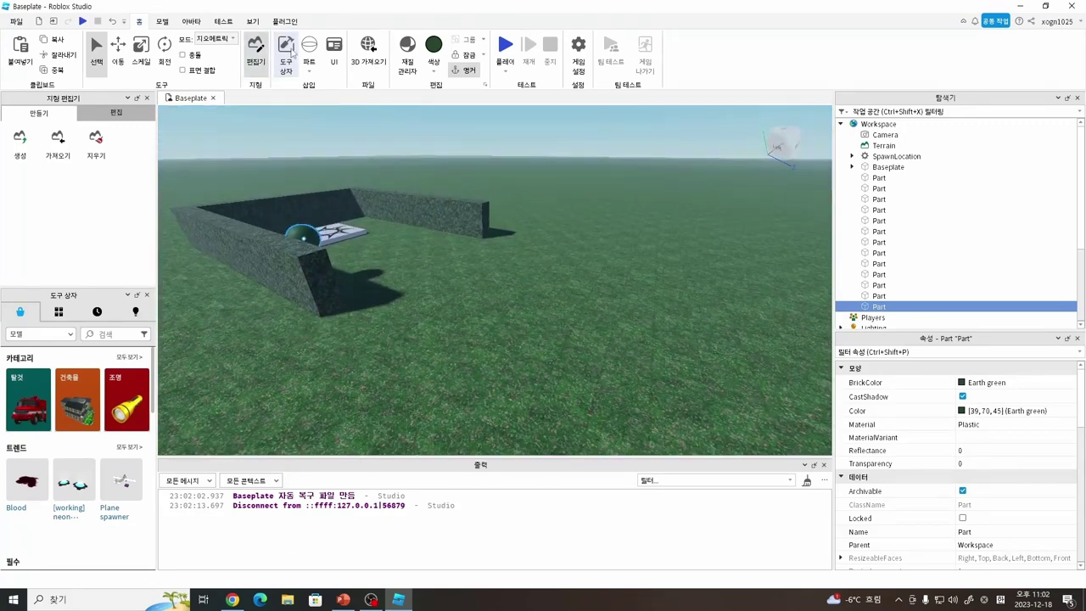
# Step: Browse the complete list of model categories in the Toolbox
pyautogui.moveTo(526, 205); pyautogui.dragTo(526, 205, button='right')
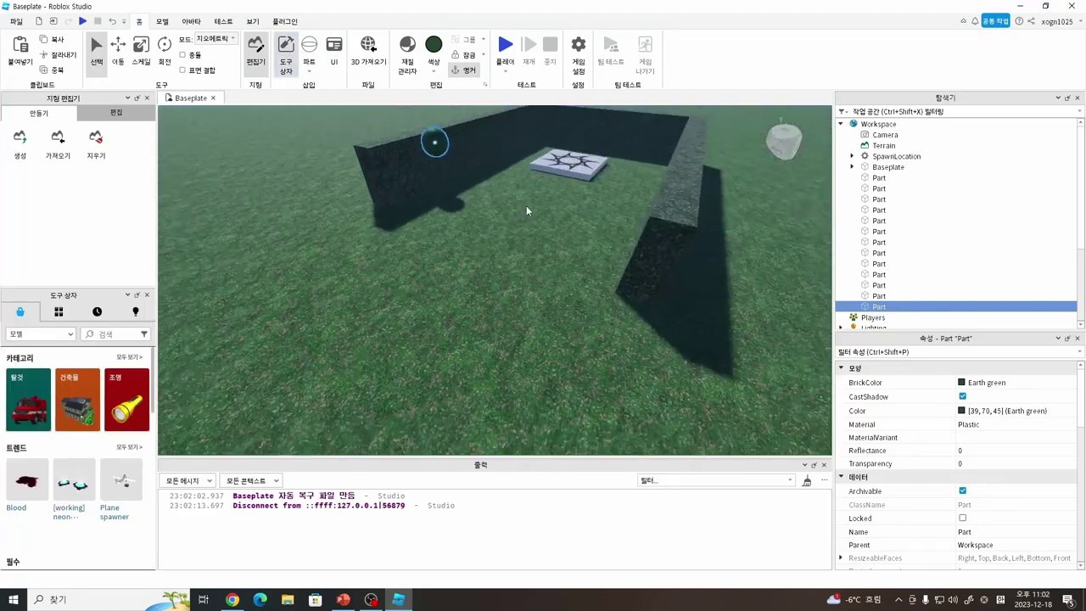
pyautogui.scroll(-5, 526, 211)
pyautogui.moveTo(441, 282); pyautogui.dragTo(477, 292, button='right')
pyautogui.scroll(2, 477, 292)
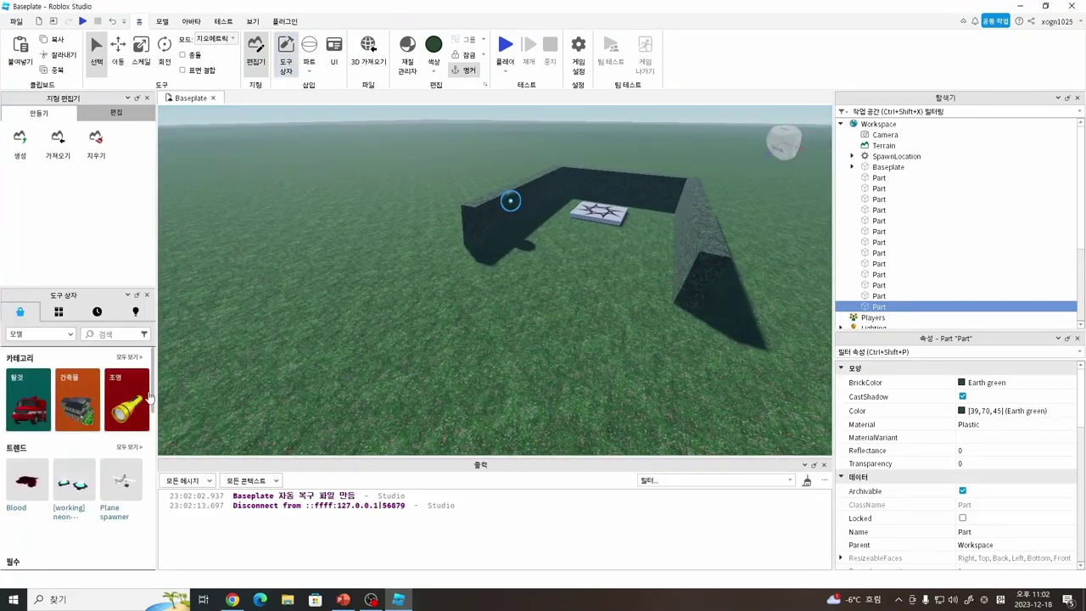
pyautogui.click(127, 357)
pyautogui.scroll(-5, 97, 407)
pyautogui.scroll(4, 85, 410)
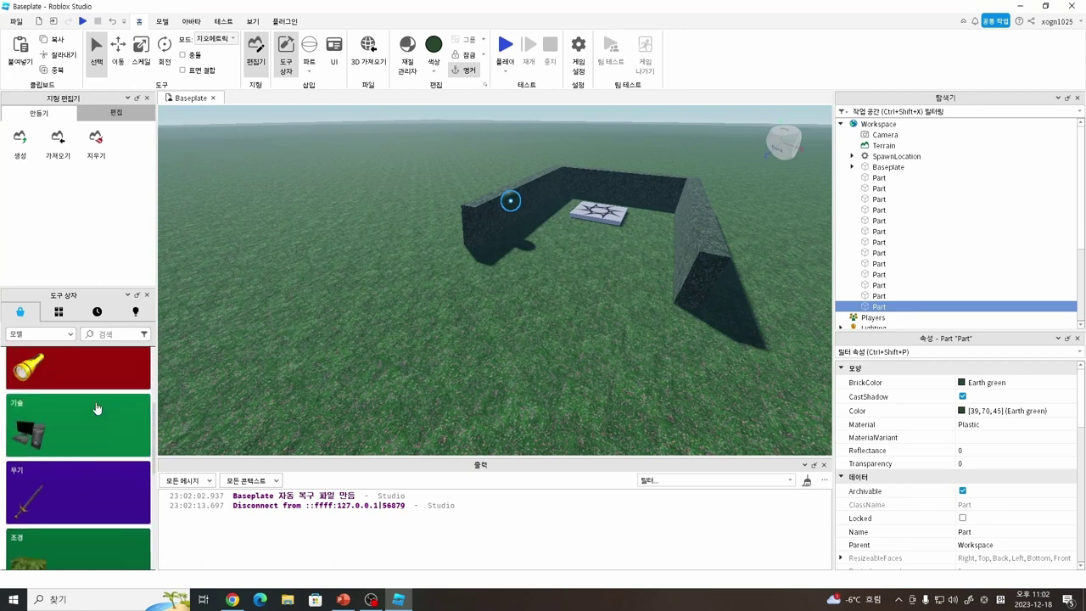
pyautogui.scroll(-3, 83, 411)
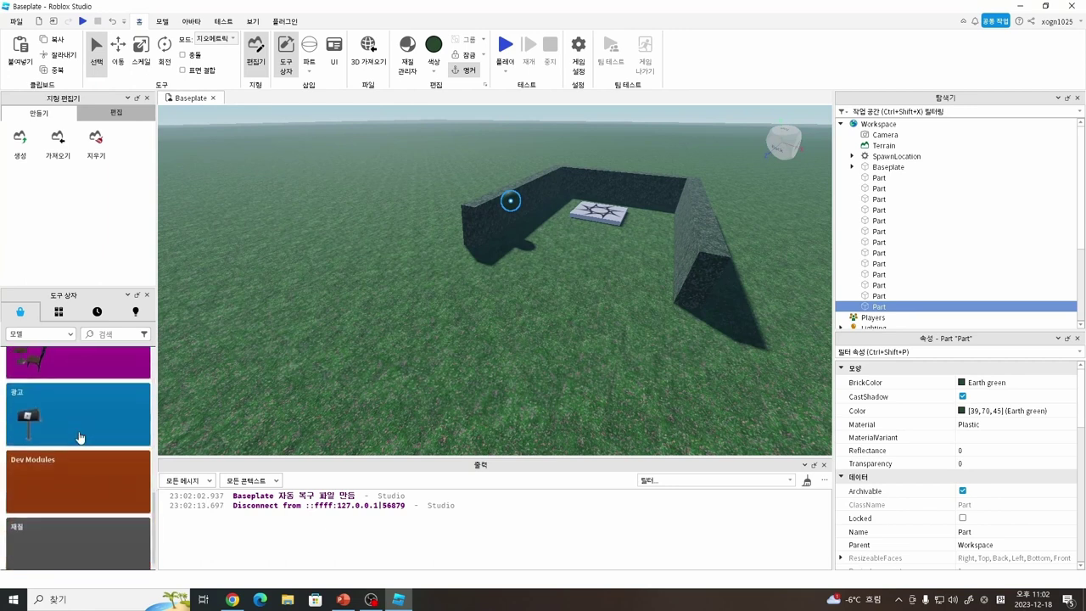
pyautogui.scroll(5, 85, 411)
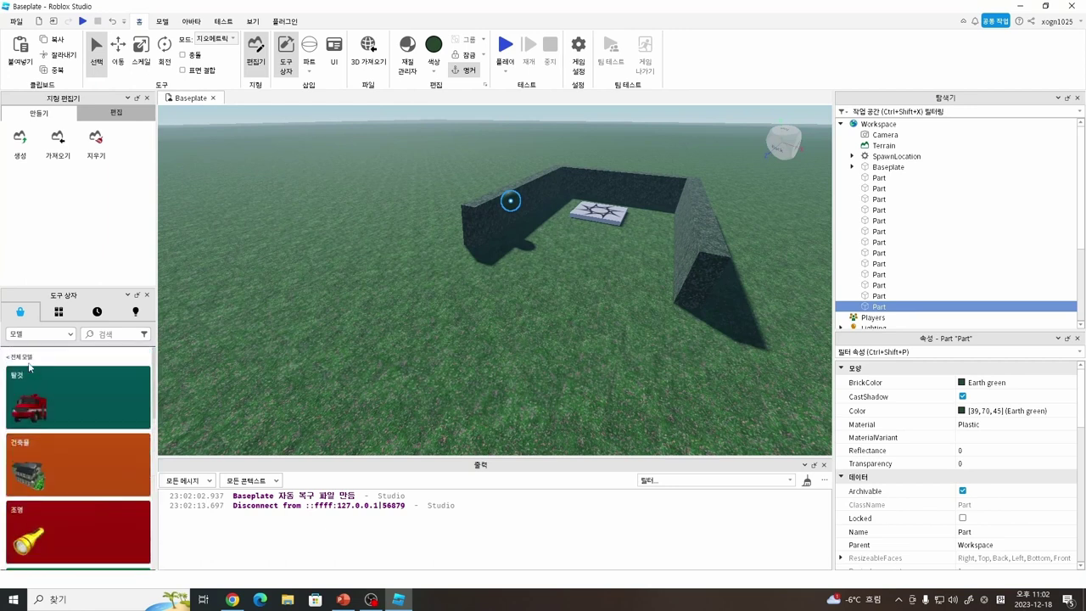
# Step: Insert the Luxurious Suburban house model from the buildings category onto the grass beside the hedge enclosure
pyautogui.click(23, 358)
pyautogui.click(77, 399)
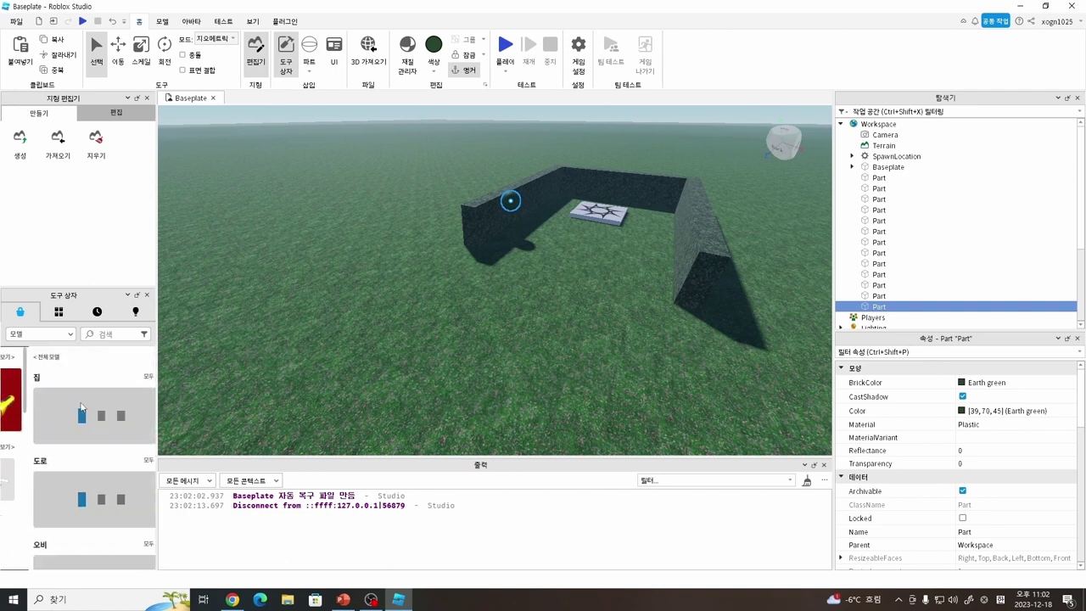
pyautogui.press('w')
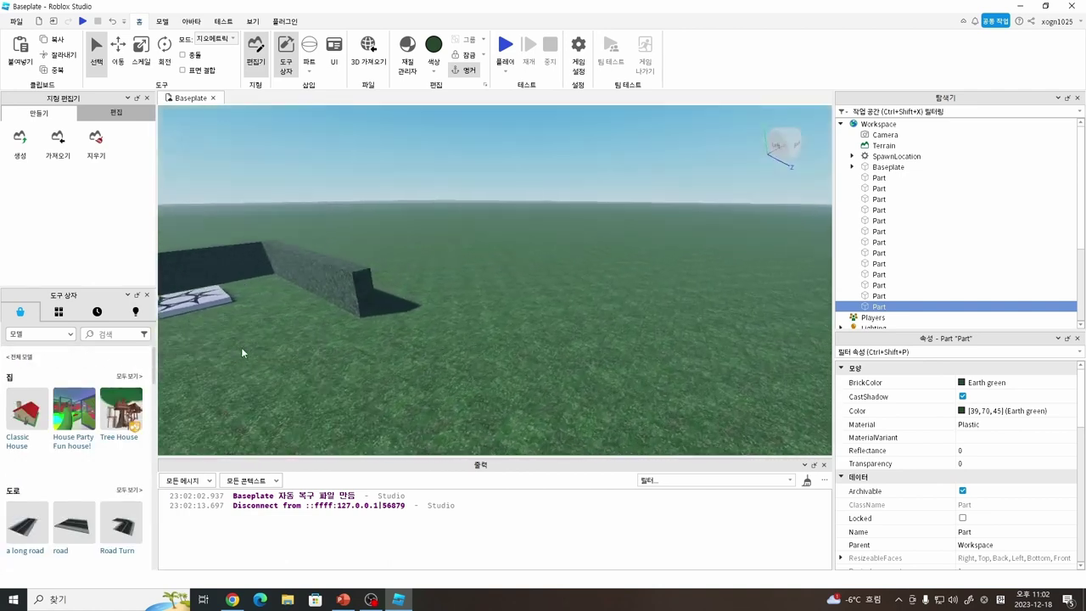
pyautogui.click(125, 379)
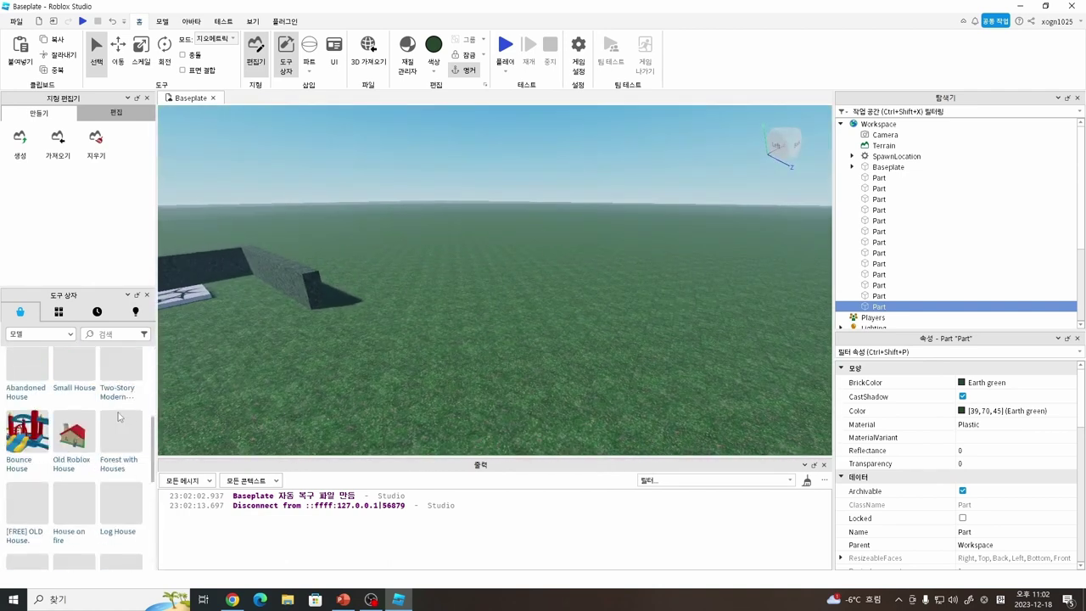
pyautogui.scroll(-3, 120, 416)
pyautogui.press('s')
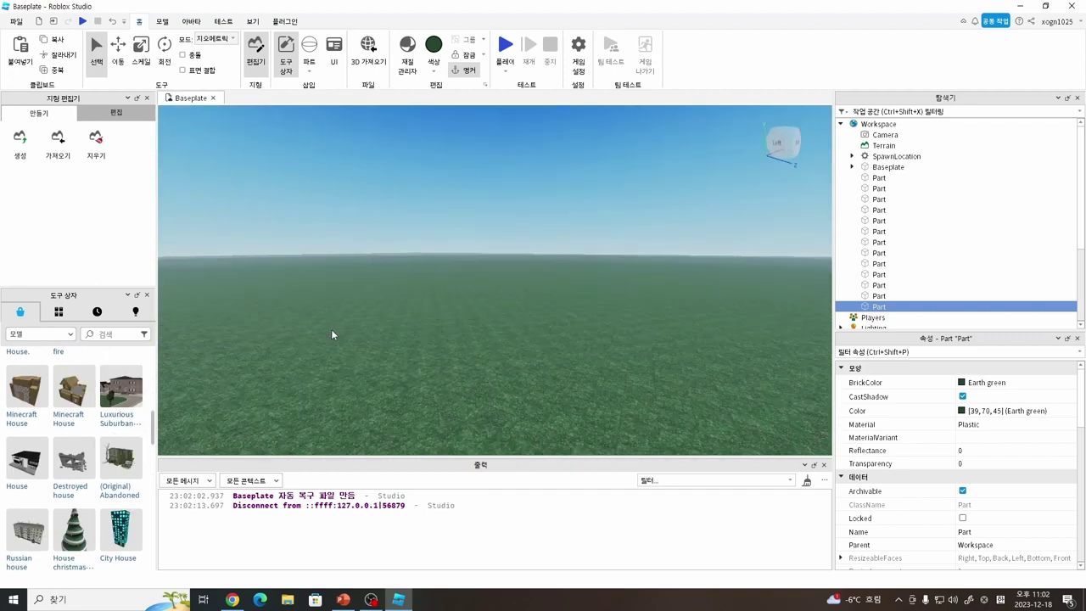
pyautogui.press('d')
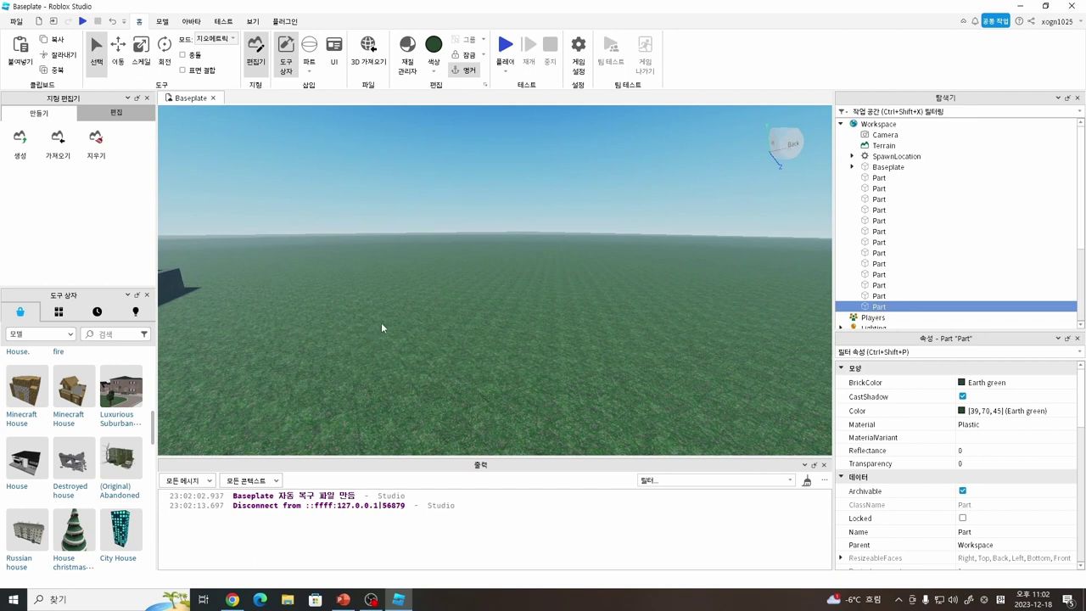
pyautogui.moveTo(381, 327); pyautogui.dragTo(408, 317)
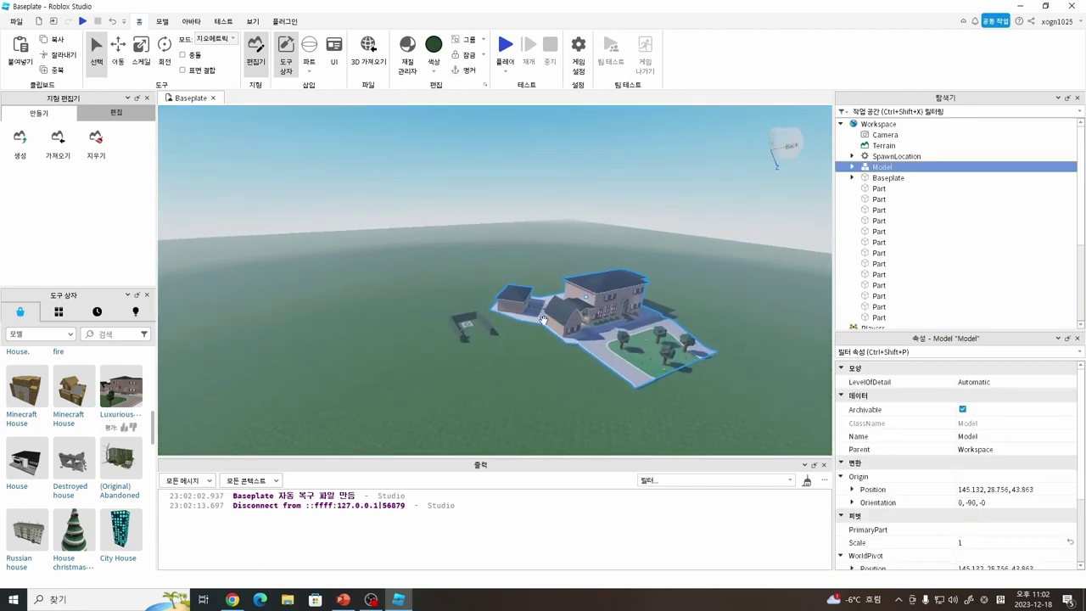
# Step: Examine the inserted house, its garden and its placement relative to the hedge enclosure from several angles
pyautogui.press('w')
pyautogui.moveTo(718, 316); pyautogui.dragTo(737, 322, button='right')
pyautogui.click(737, 322)
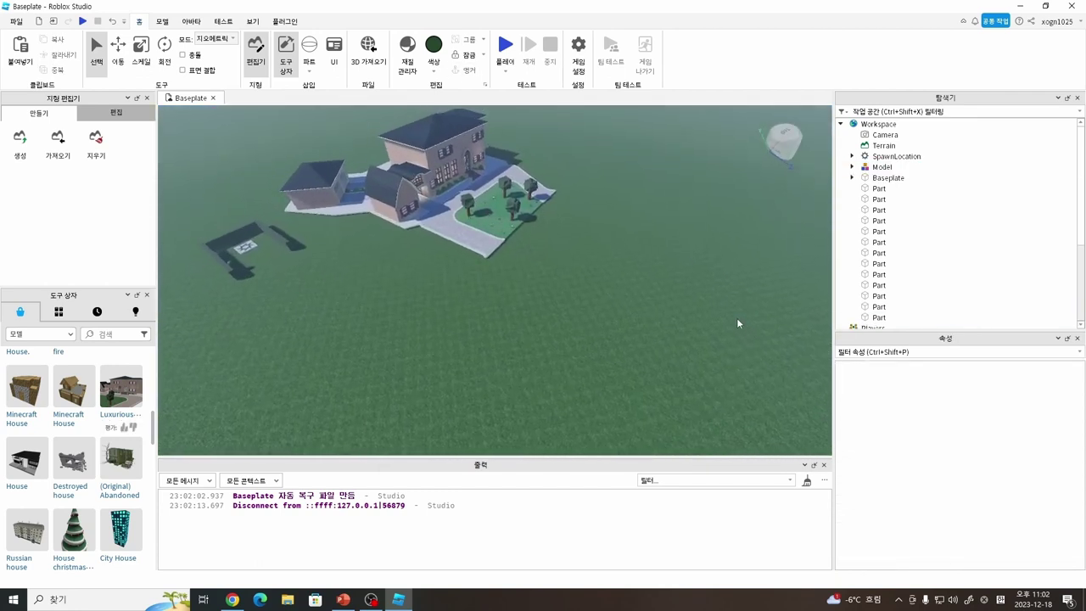
pyautogui.press('w')
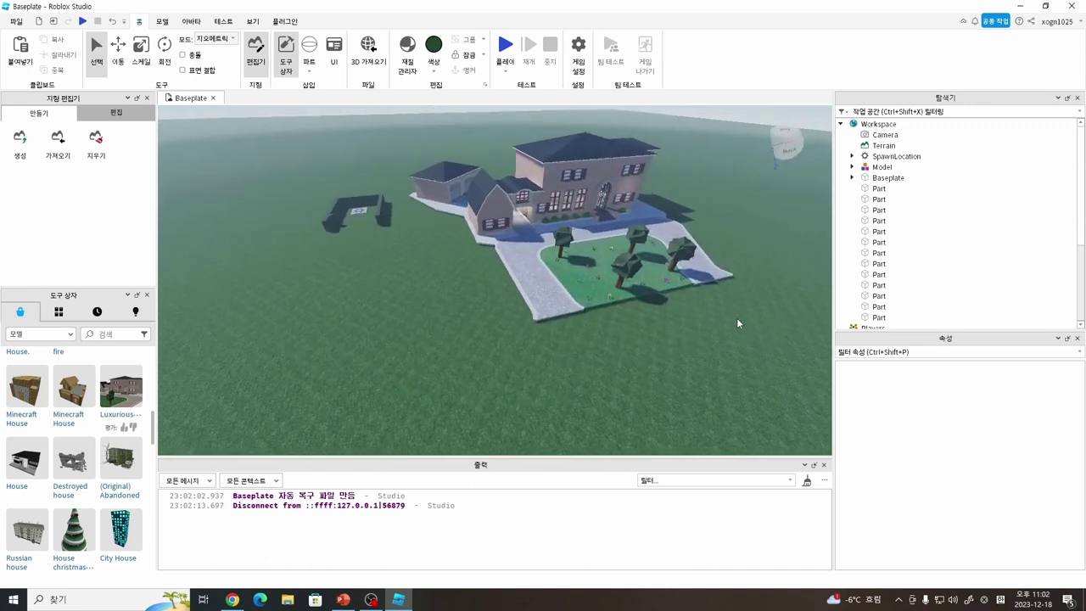
pyautogui.moveTo(736, 317); pyautogui.dragTo(736, 317, button='right')
pyautogui.press('s')
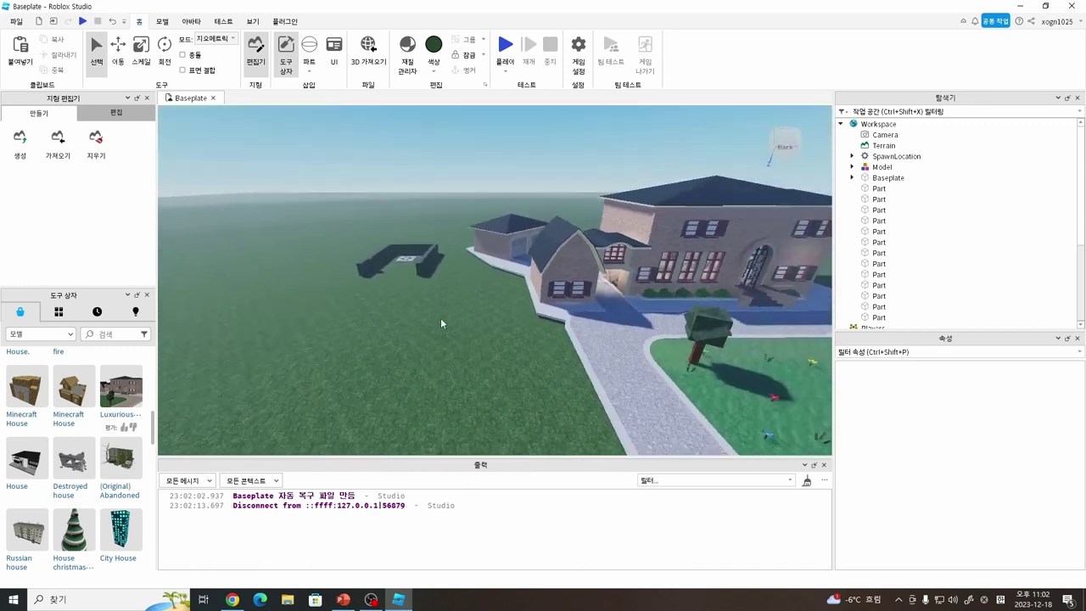
pyautogui.scroll(10, 113, 399)
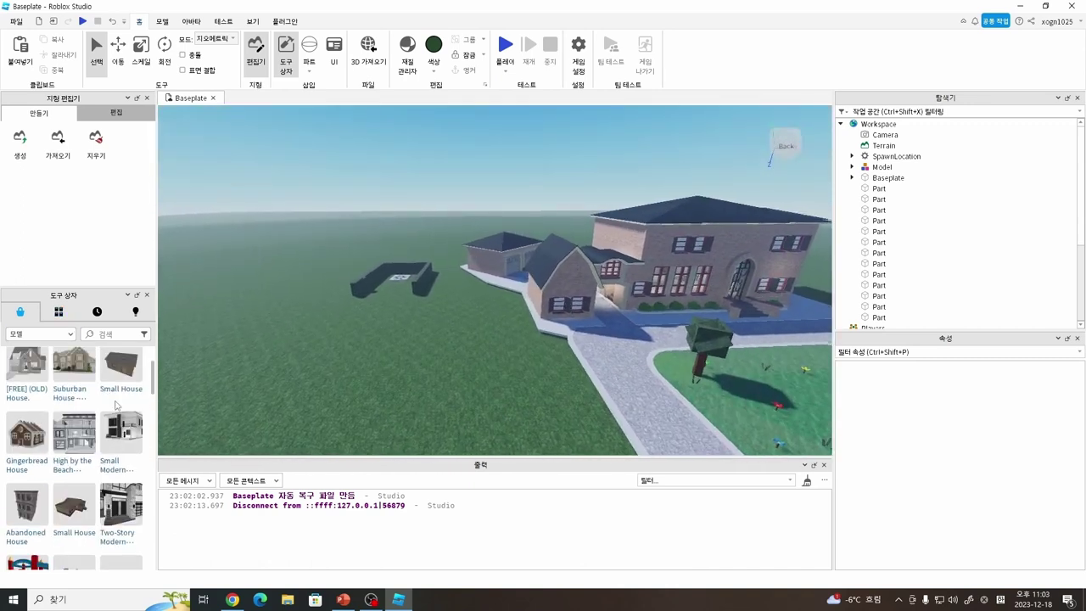
pyautogui.moveTo(375, 366); pyautogui.dragTo(403, 335, button='right')
pyautogui.press('w')
pyautogui.press('a')
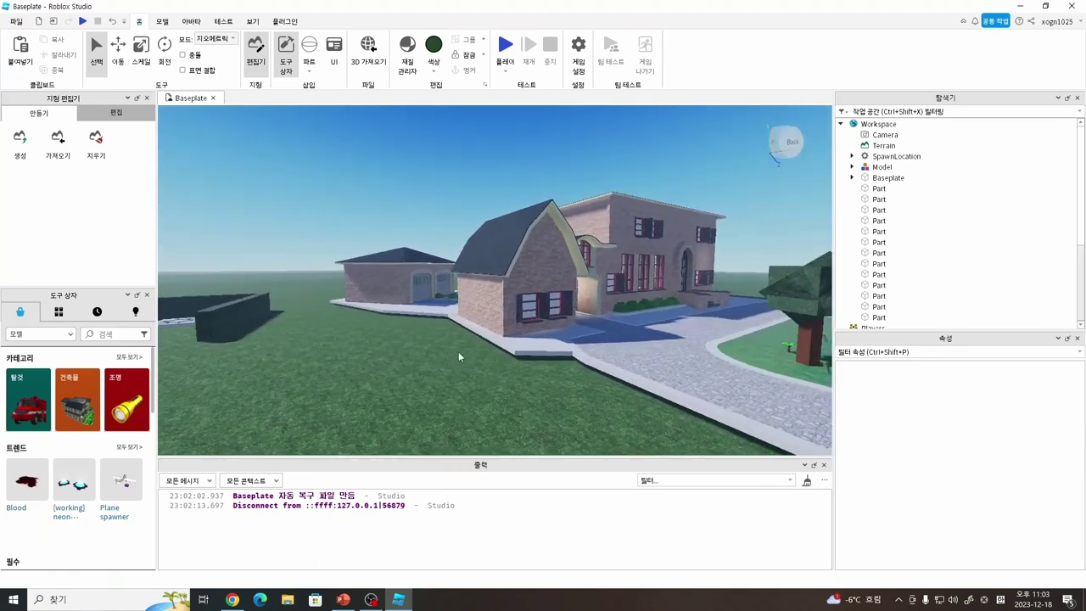
# Step: Place the 2019 Sports Car // Rosh model from the vehicles category in front of the house's garage, with orientation 0, 45, 0
pyautogui.click(24, 401)
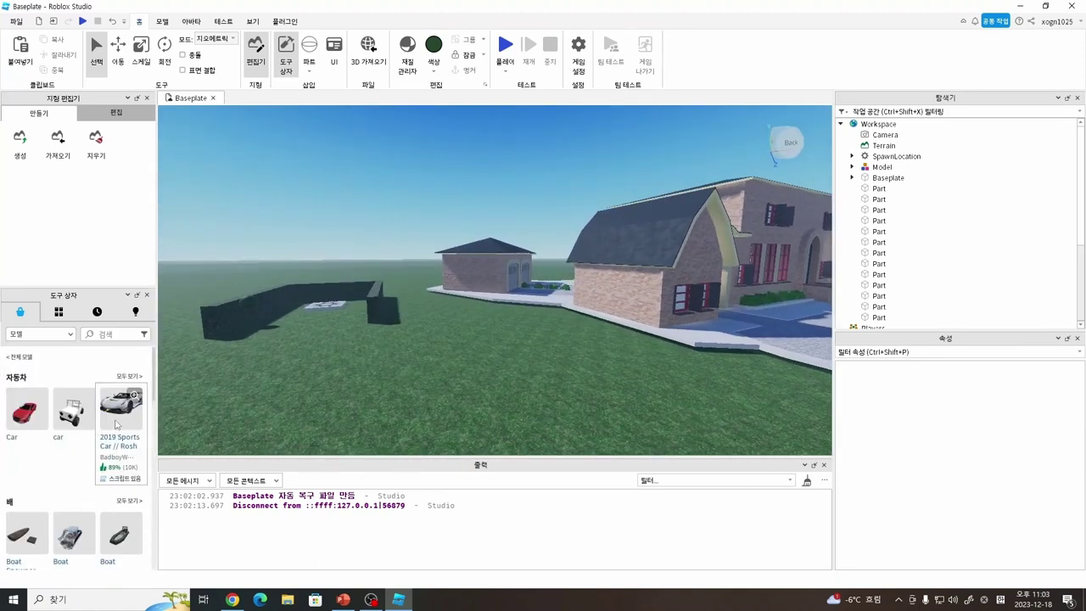
pyautogui.moveTo(118, 424); pyautogui.dragTo(638, 457)
pyautogui.scroll(6, 650, 409)
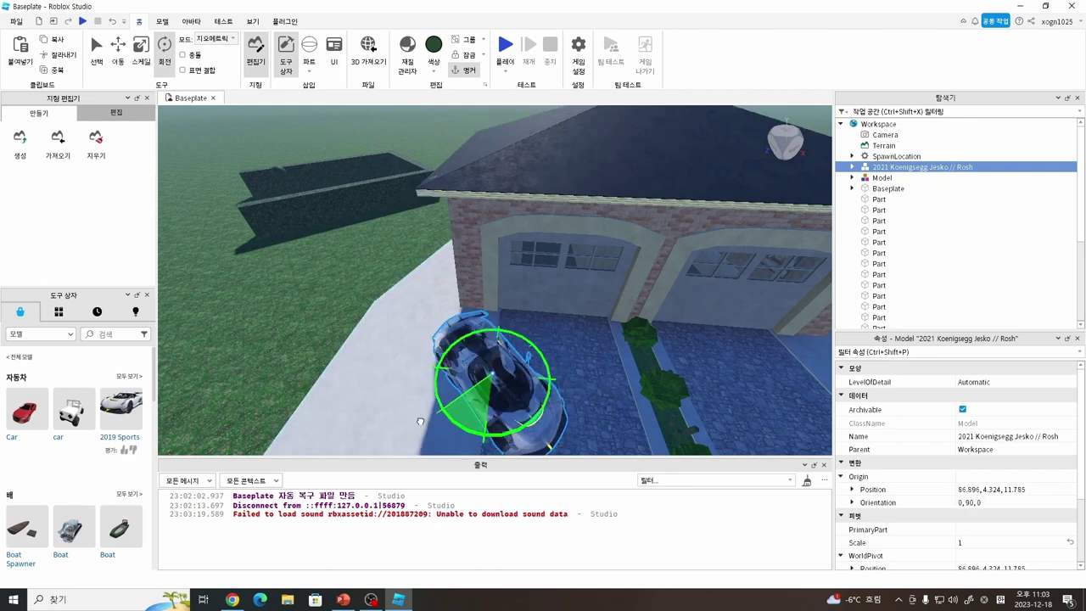
pyautogui.moveTo(390, 415); pyautogui.dragTo(389, 172, button='right')
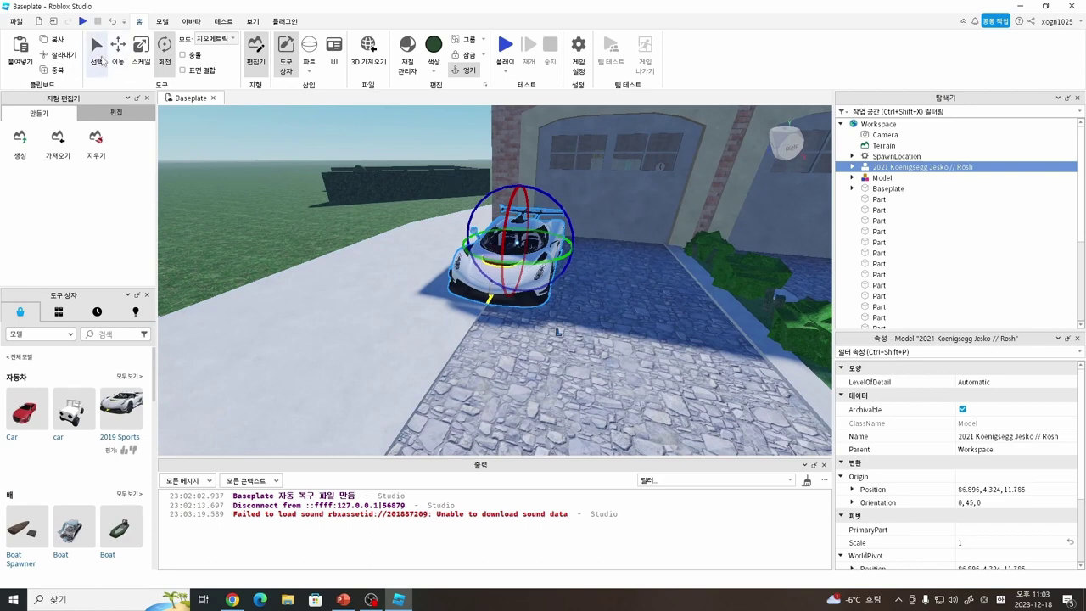
pyautogui.moveTo(593, 299); pyautogui.dragTo(595, 302)
pyautogui.moveTo(595, 302); pyautogui.dragTo(371, 278, button='right')
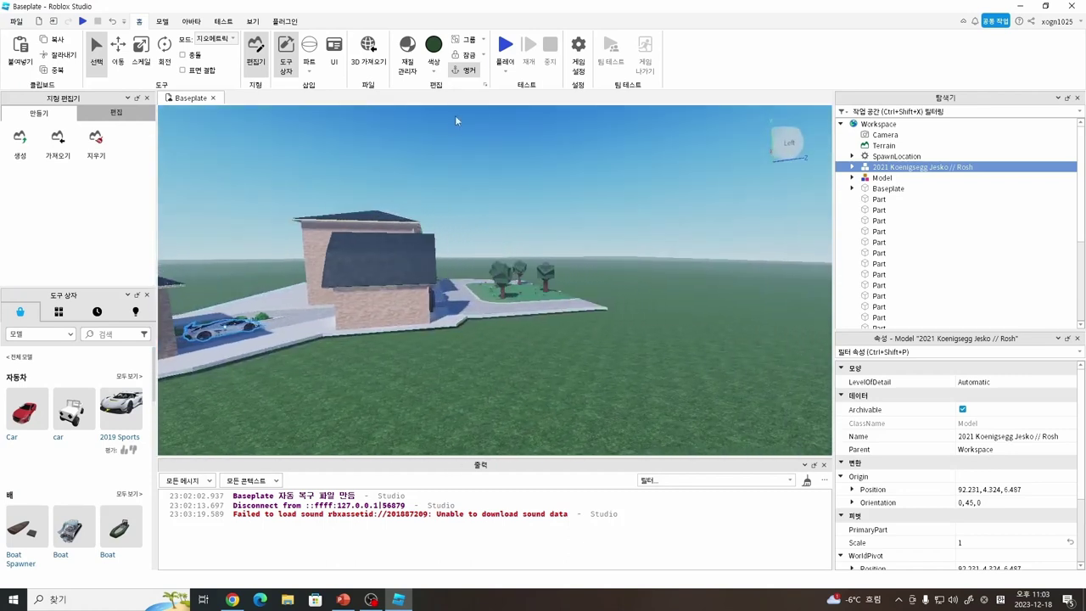
# Step: Play-test the place, walking the character from the spawn location across the grass to the house's covered side entrance
pyautogui.click(504, 47)
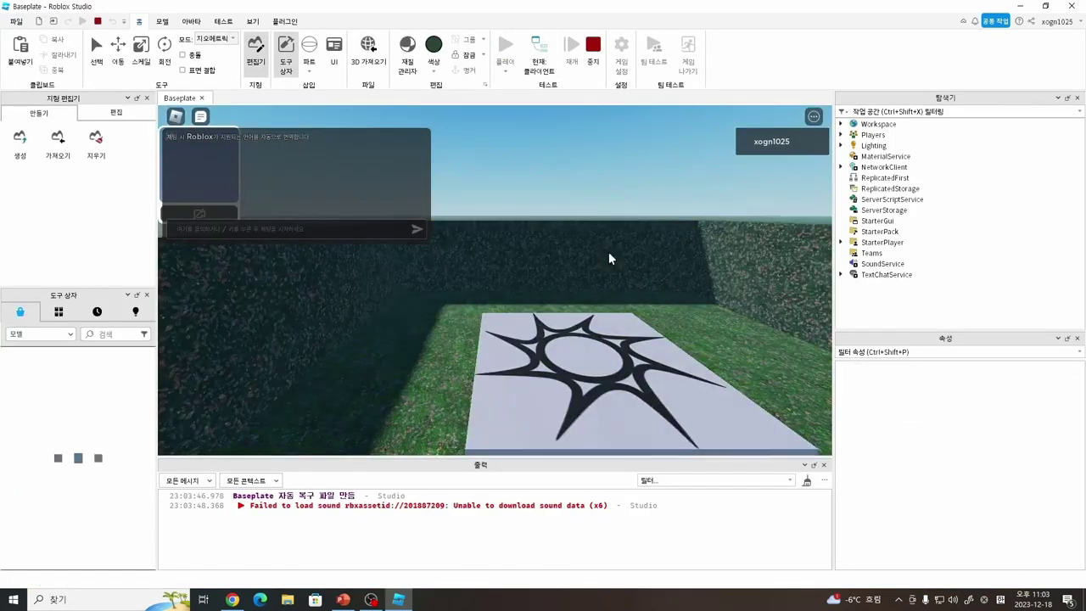
pyautogui.press('w')
pyautogui.press('w')
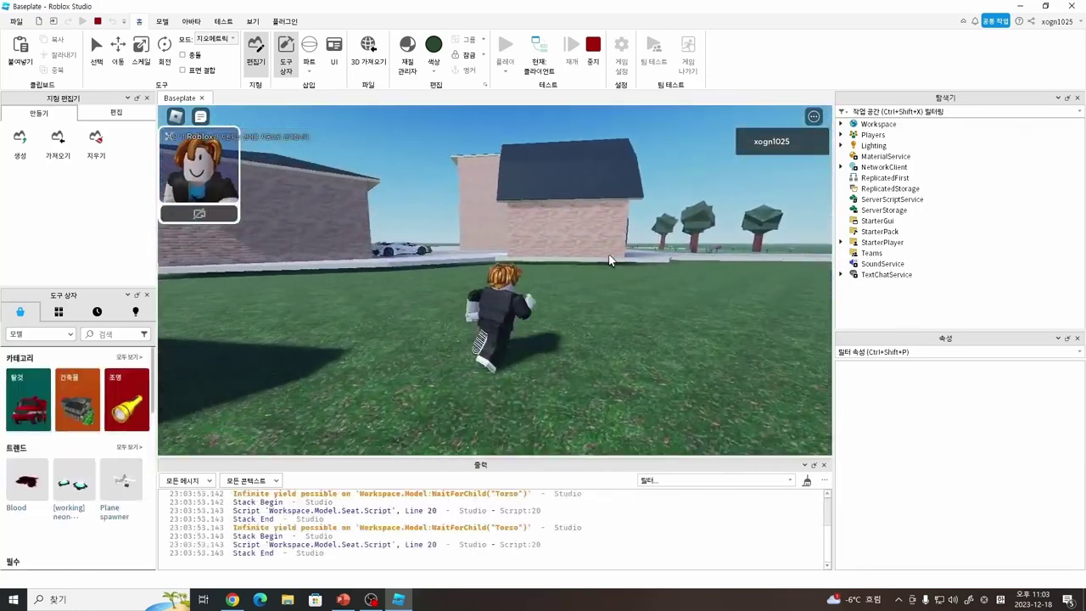
pyautogui.press('w')
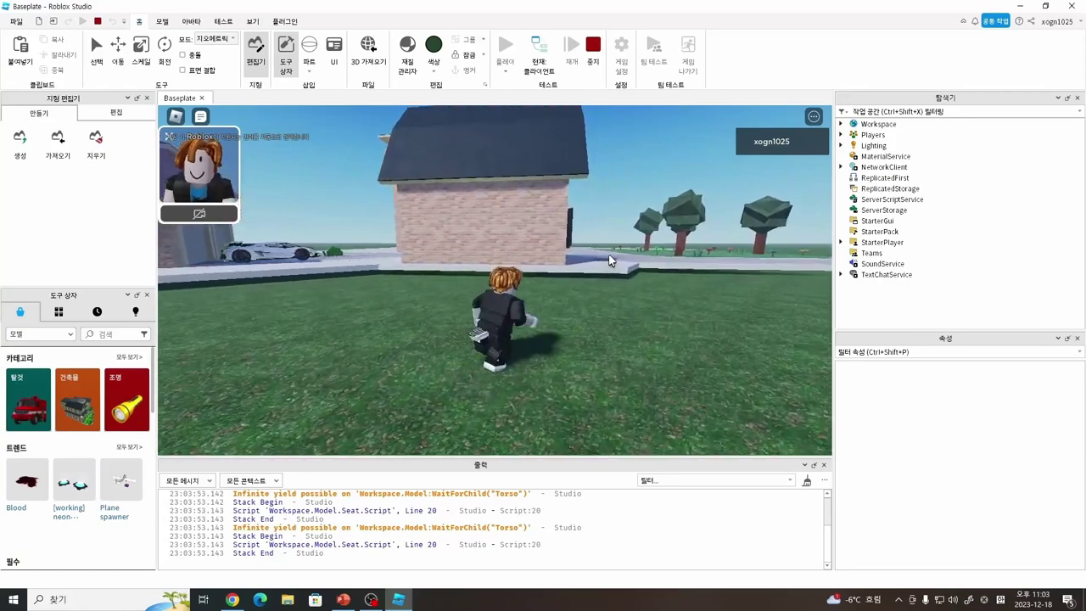
pyautogui.press('w')
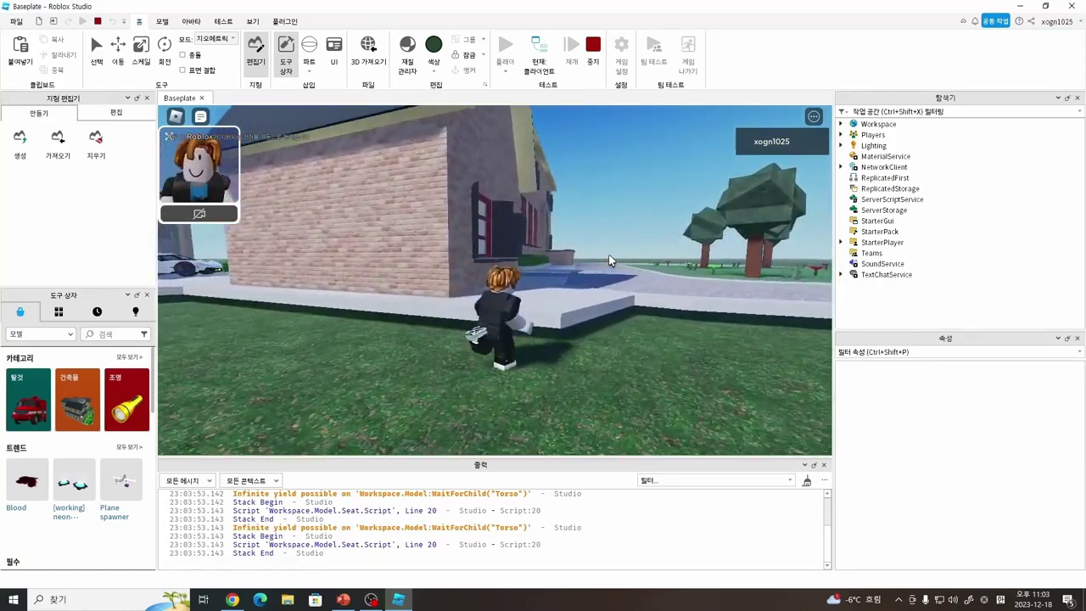
pyautogui.press('w')
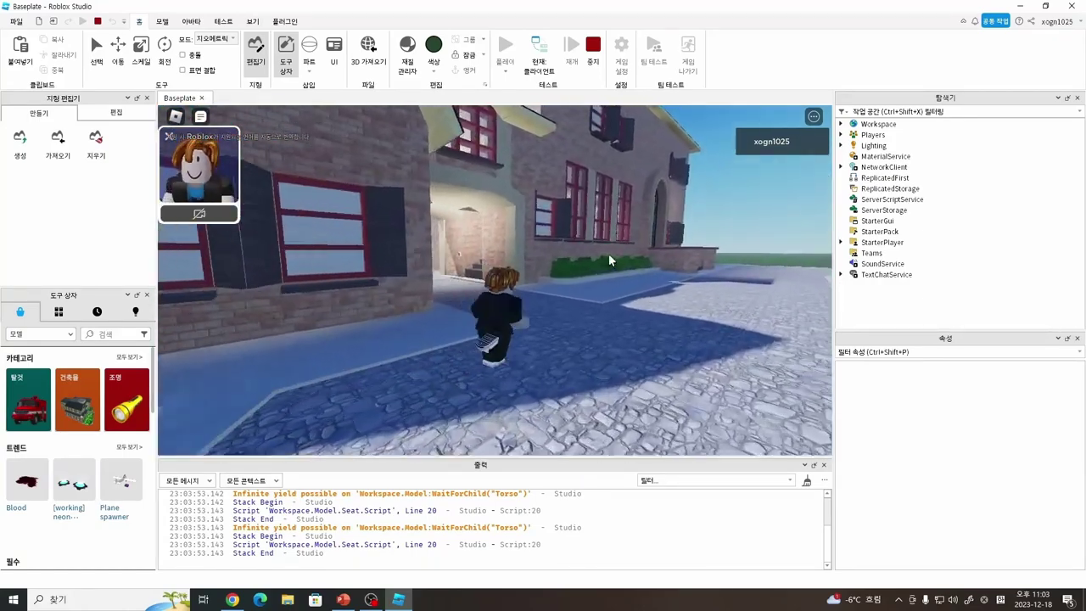
pyautogui.press('w')
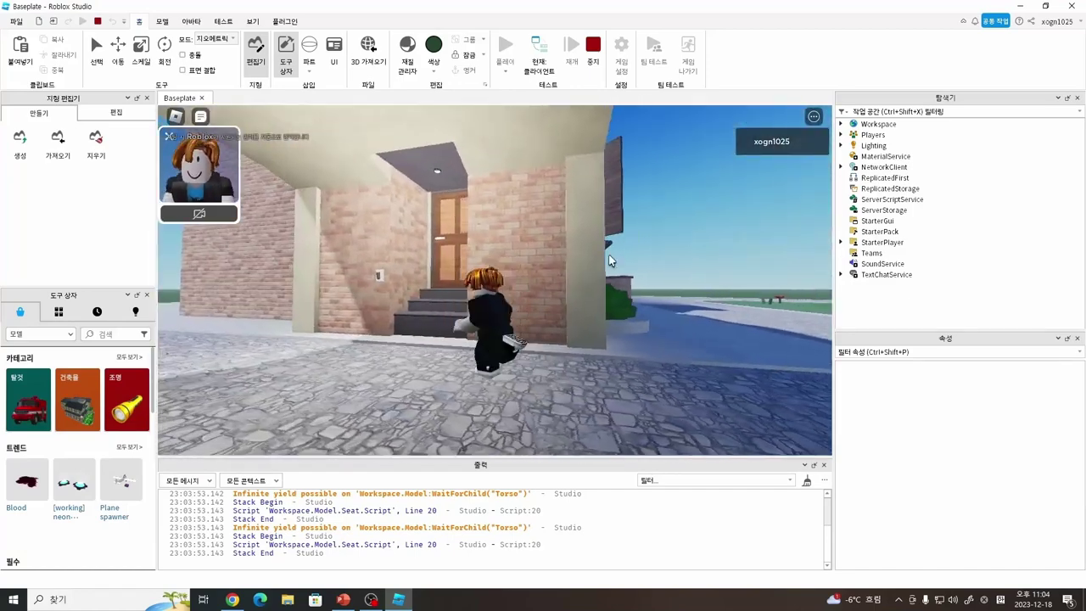
# Step: Walk the character through the house's ground floor and up the stairs to the upper floor, and stop the test
pyautogui.press('w')
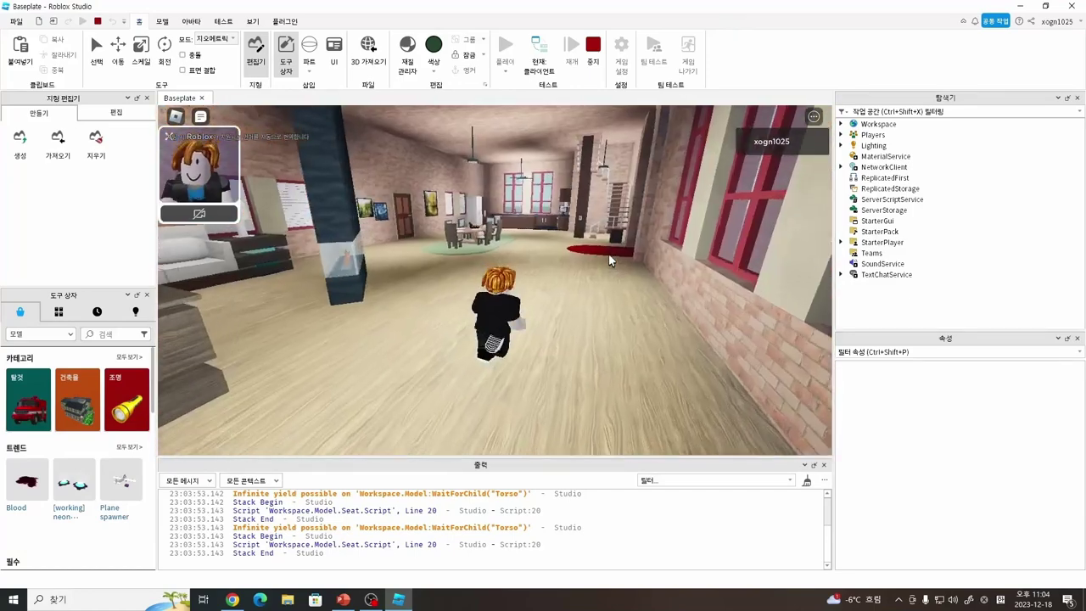
pyautogui.press('w')
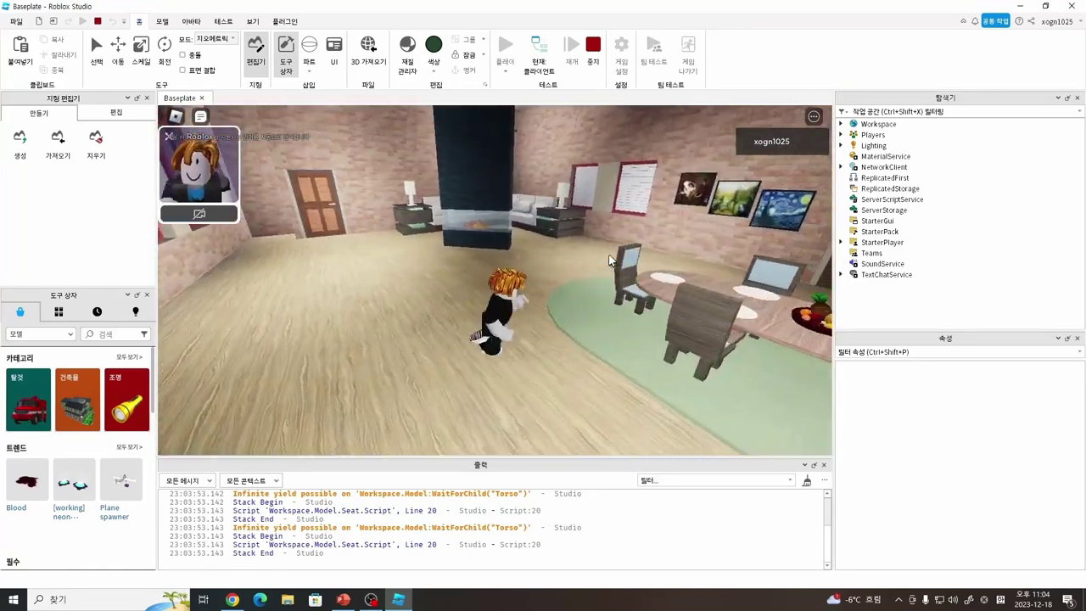
pyautogui.press('w')
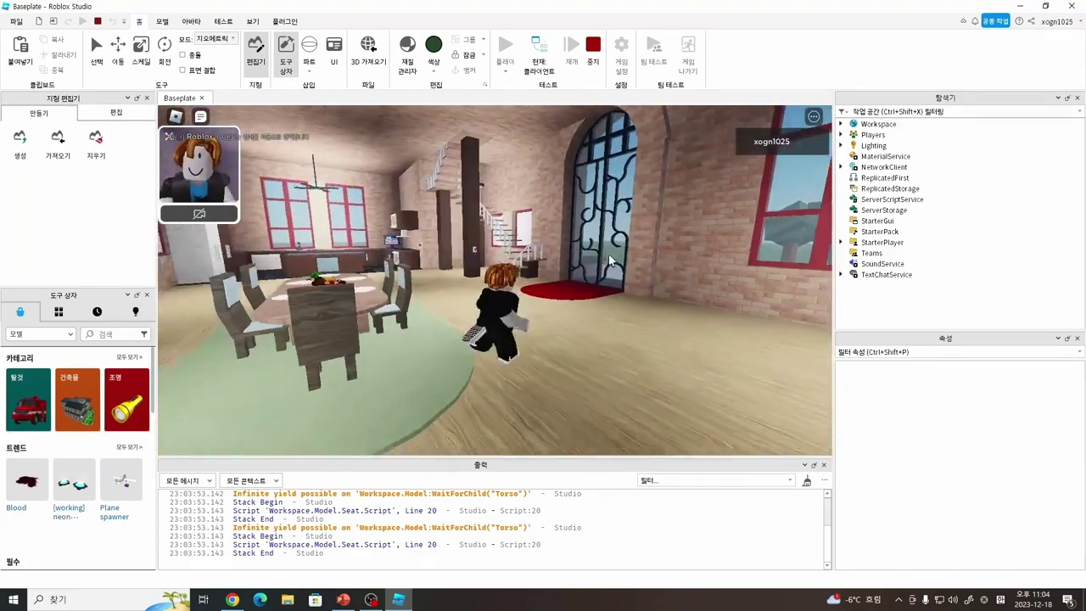
pyautogui.press('w')
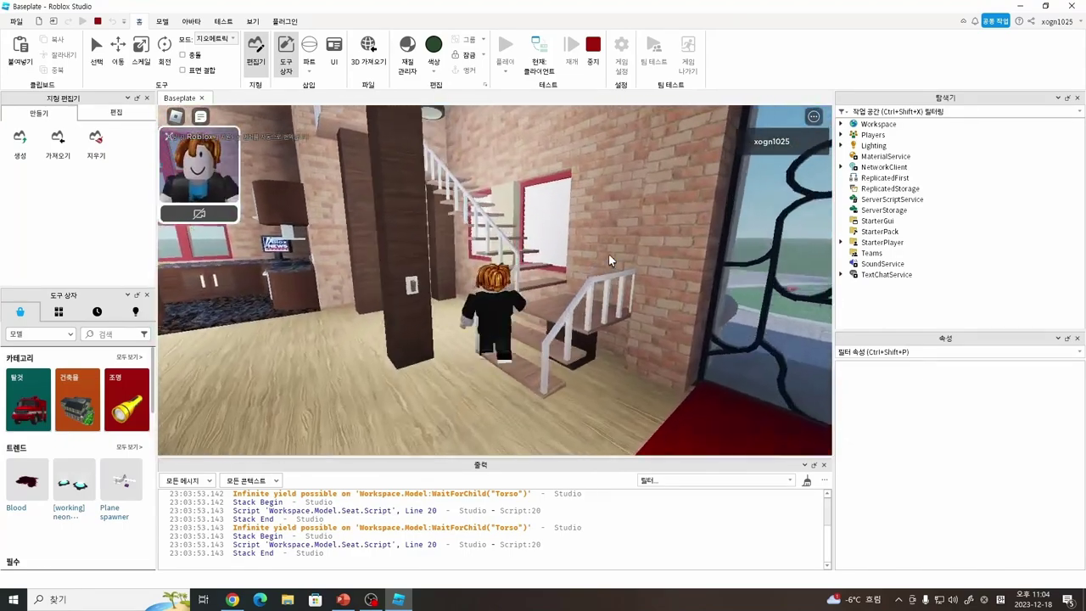
pyautogui.press('w')
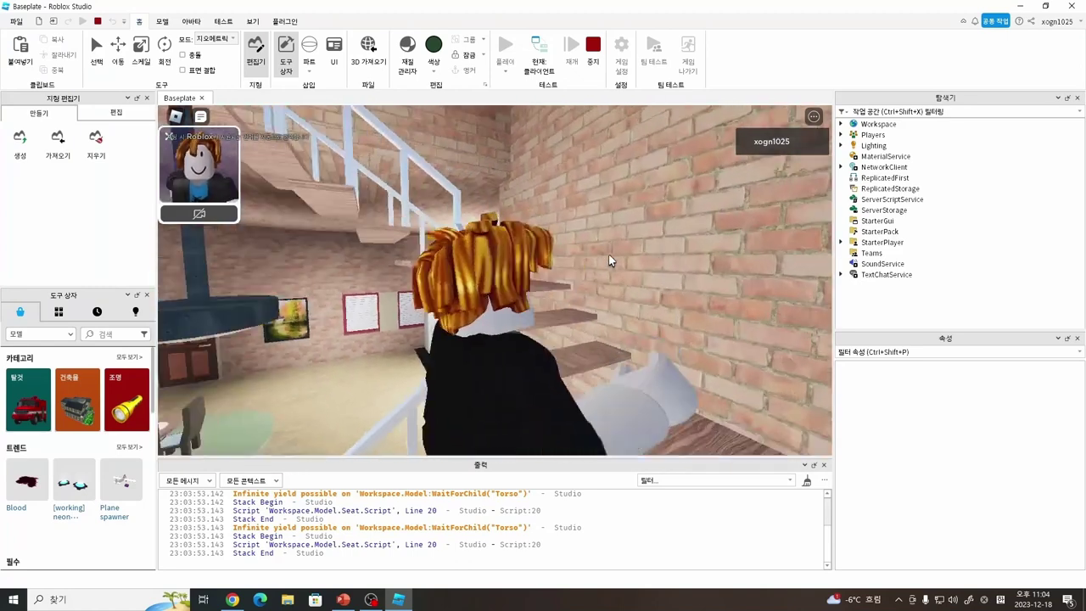
pyautogui.press('w')
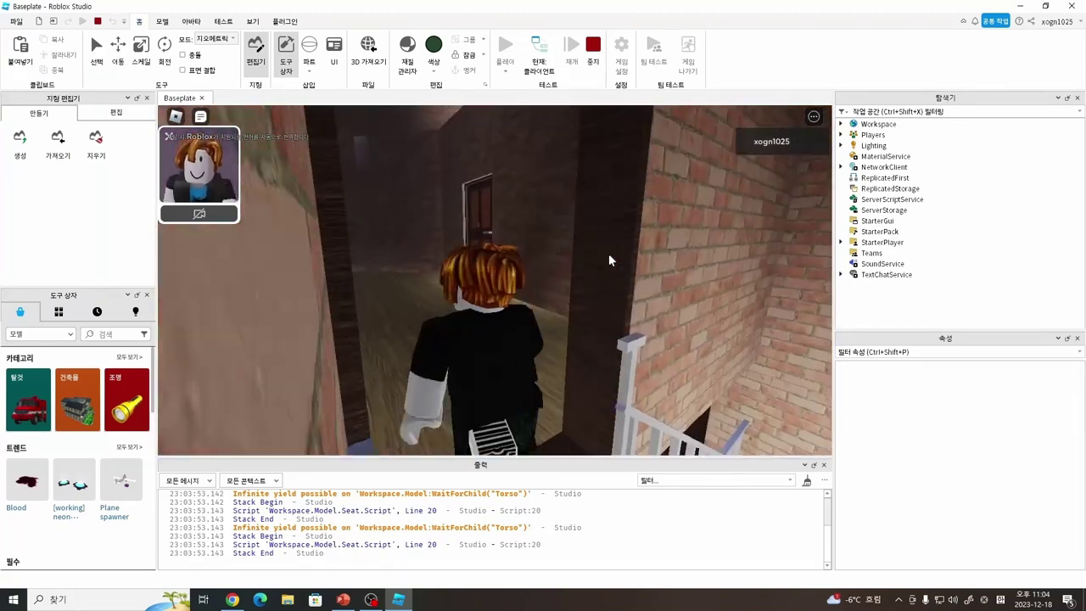
pyautogui.press('w')
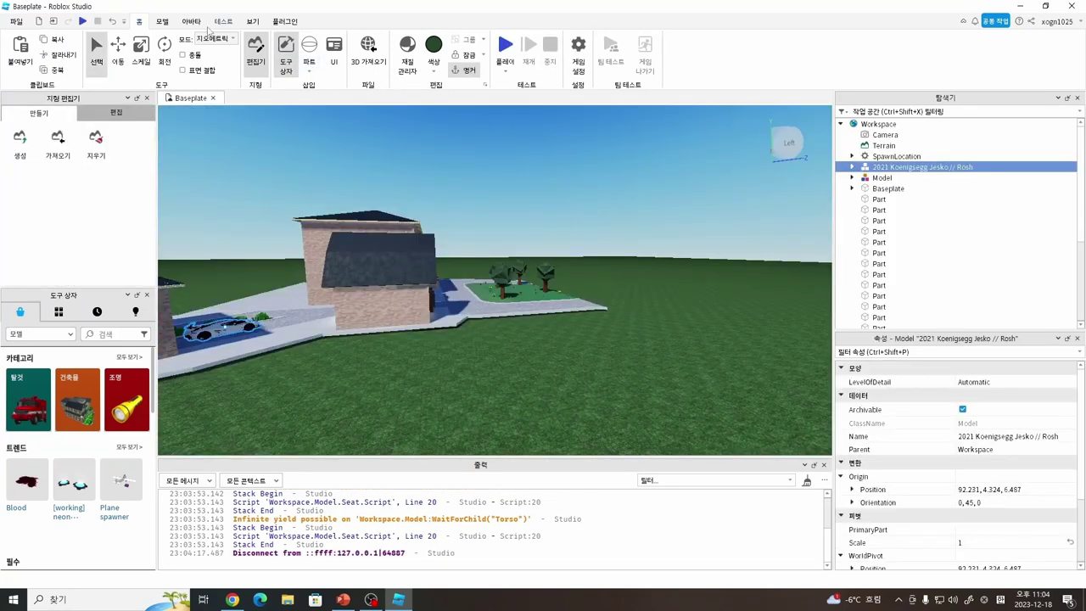
pyautogui.click(202, 23)
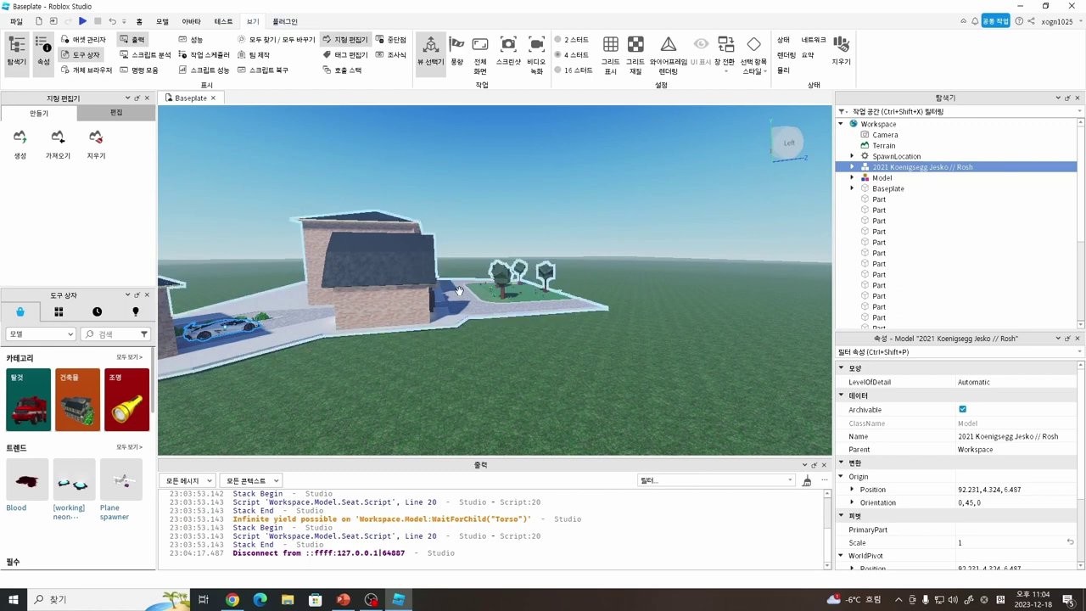
pyautogui.moveTo(537, 241); pyautogui.dragTo(553, 223, button='right')
pyautogui.press('w')
pyautogui.press('s')
pyautogui.moveTo(292, 181); pyautogui.dragTo(292, 177, button='right')
pyautogui.click(139, 21)
pyautogui.click(246, 25)
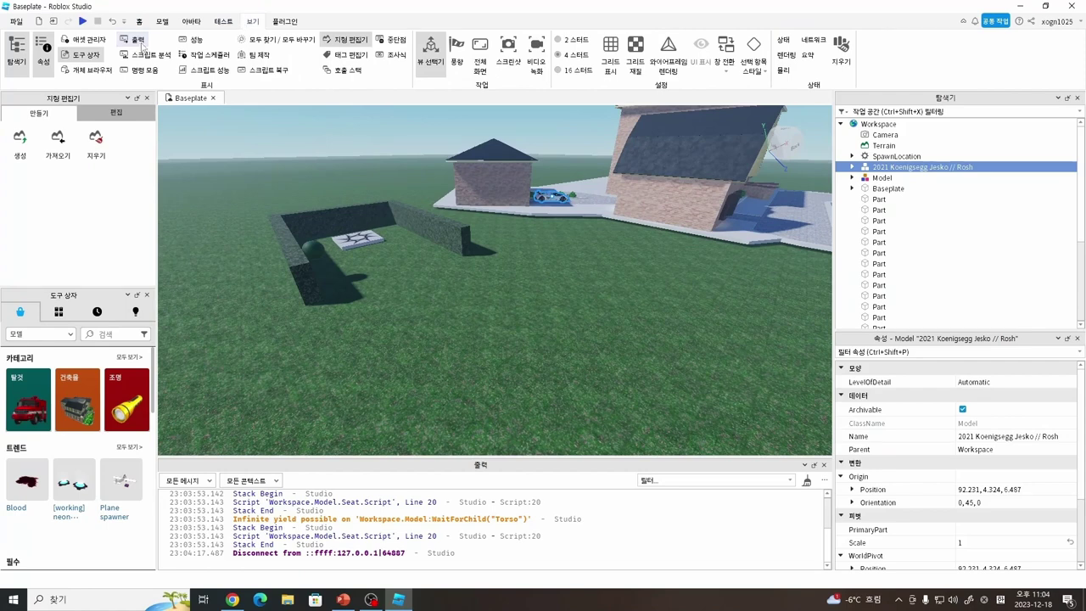
# Step: Add a new Script to the Workspace
pyautogui.moveTo(370, 180); pyautogui.dragTo(370, 180, button='right')
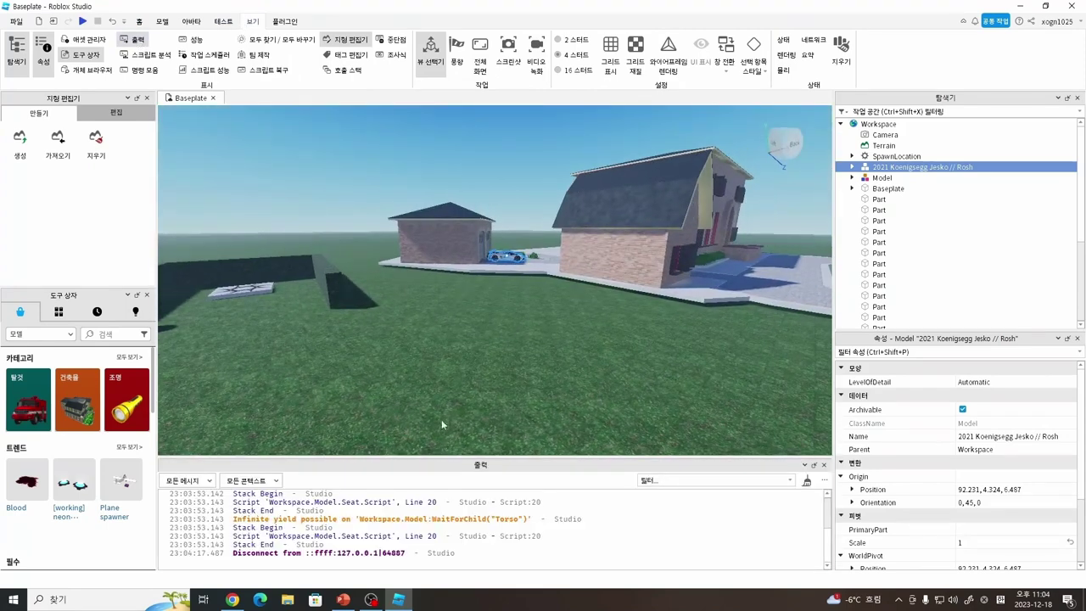
pyautogui.moveTo(429, 315); pyautogui.dragTo(429, 315, button='right')
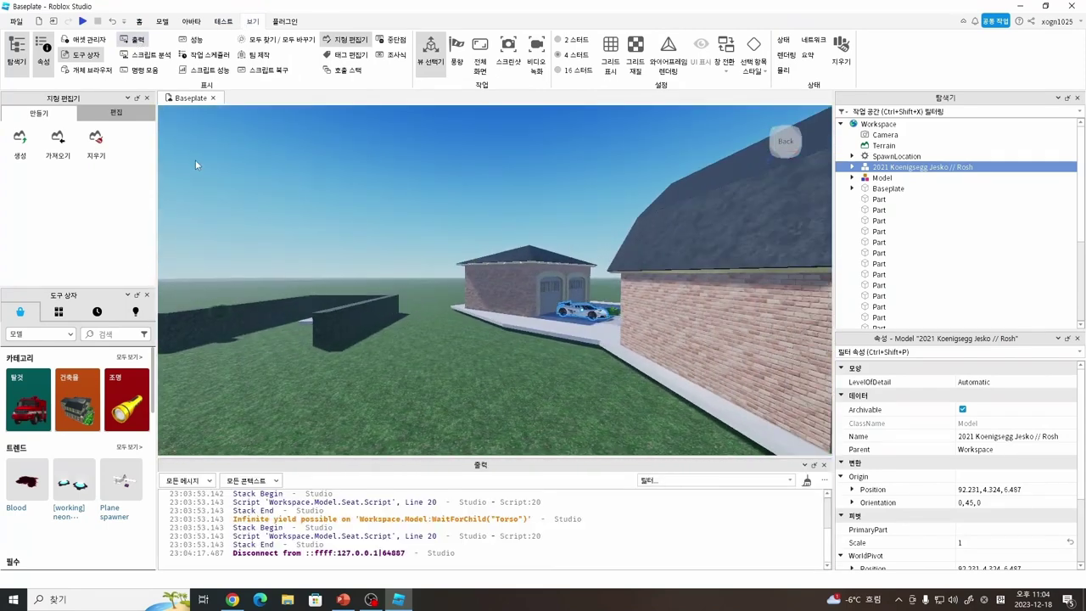
pyautogui.moveTo(195, 159); pyautogui.dragTo(196, 159, button='right')
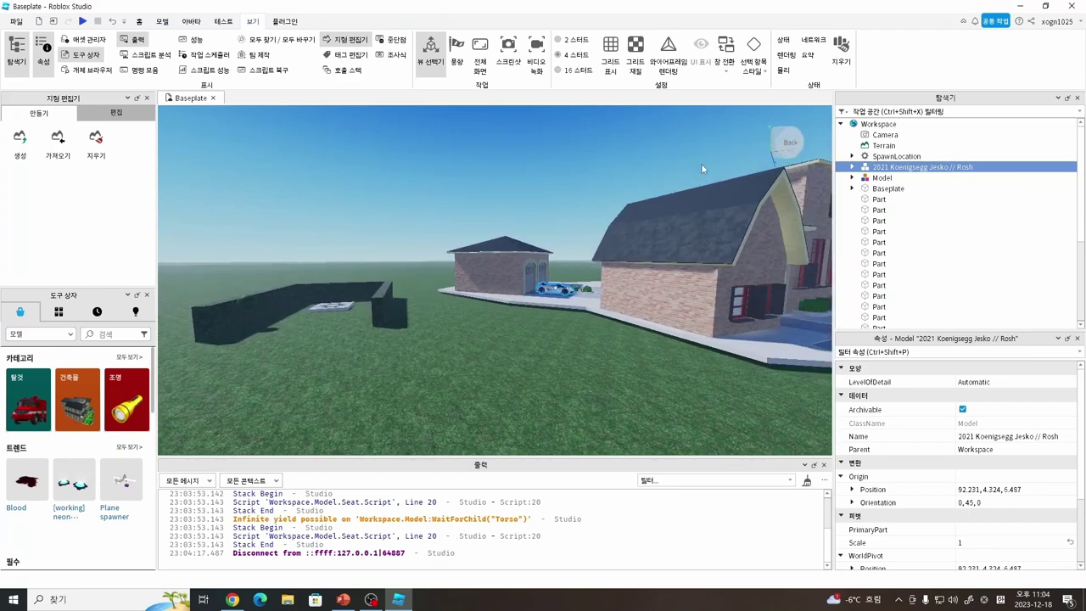
pyautogui.press('f')
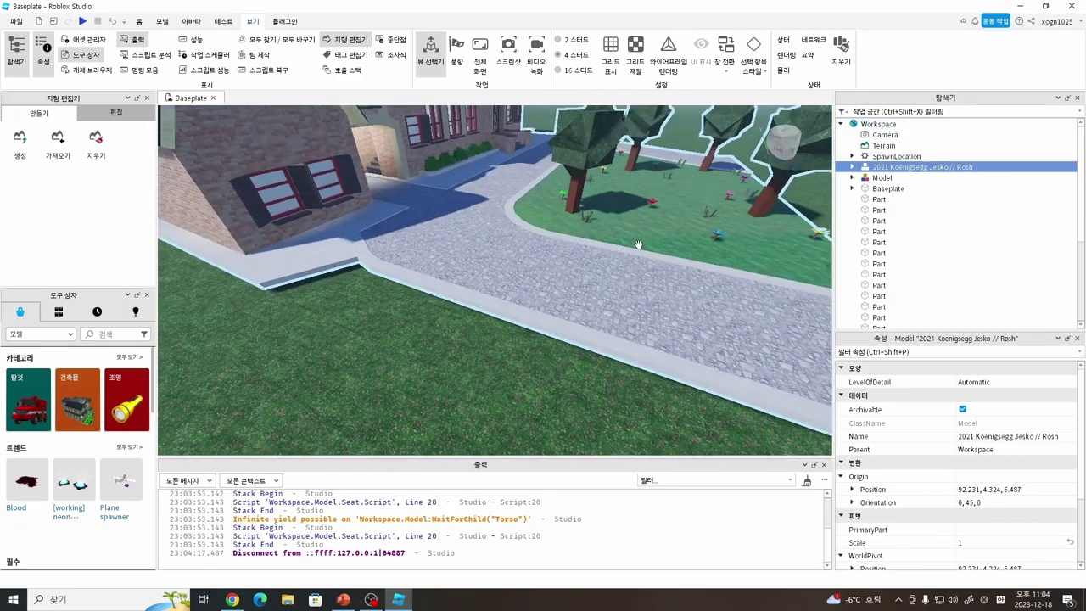
pyautogui.click(907, 123)
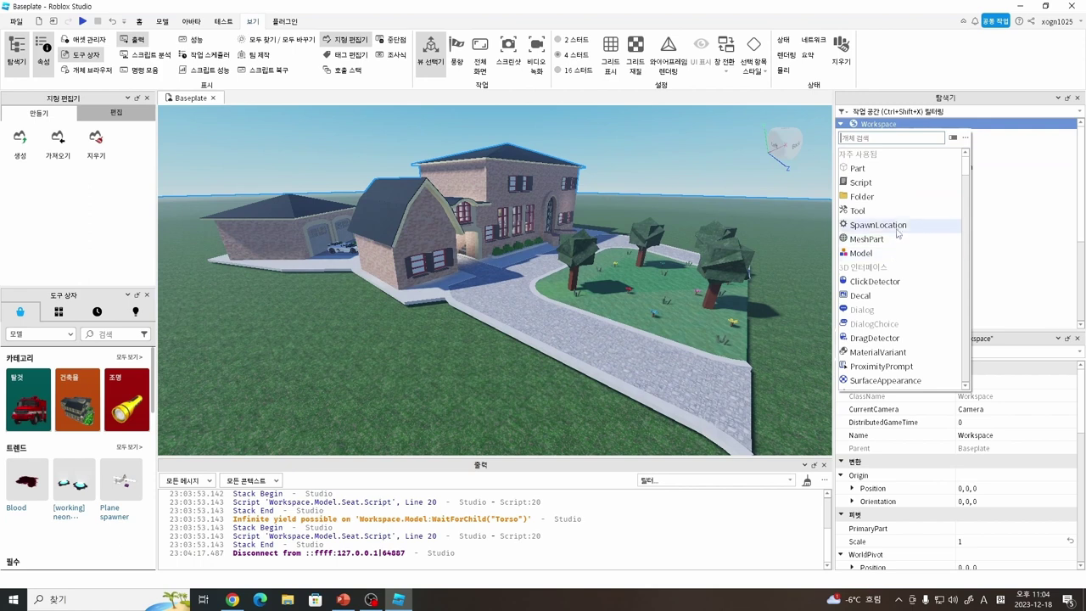
pyautogui.click(884, 183)
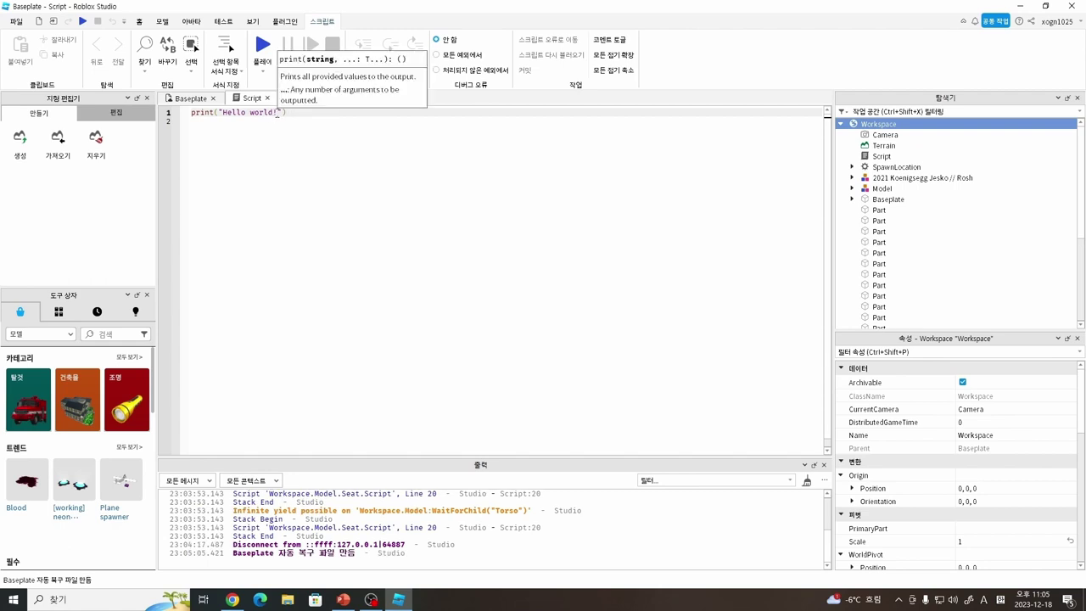
# Step: Examine the default print statement in the new script, including its quoted text argument
pyautogui.moveTo(274, 112); pyautogui.dragTo(226, 112)
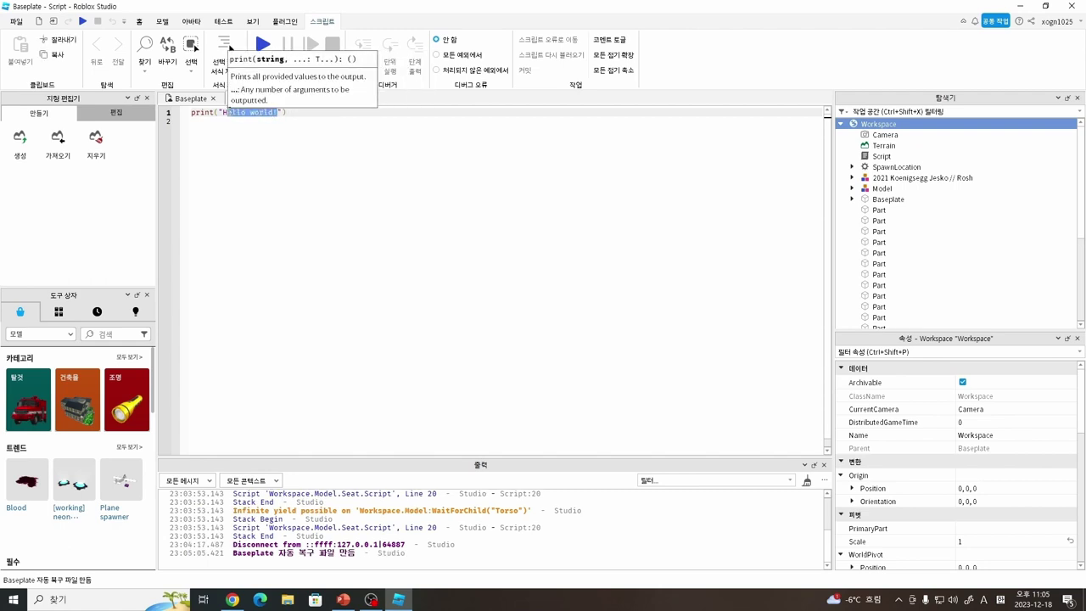
pyautogui.tripleClick(194, 117)
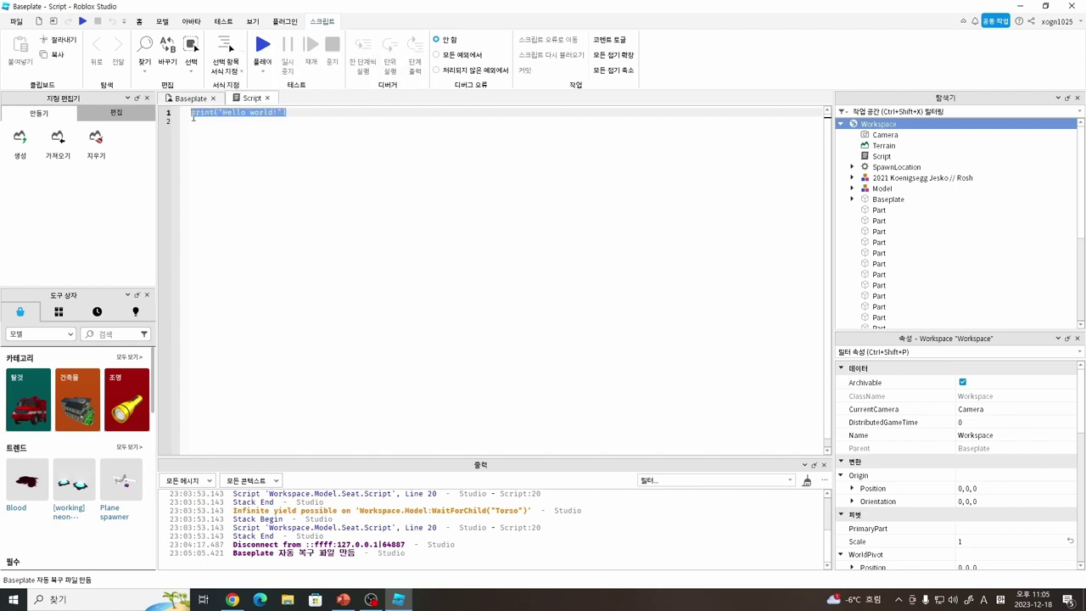
pyautogui.moveTo(223, 112); pyautogui.dragTo(259, 113)
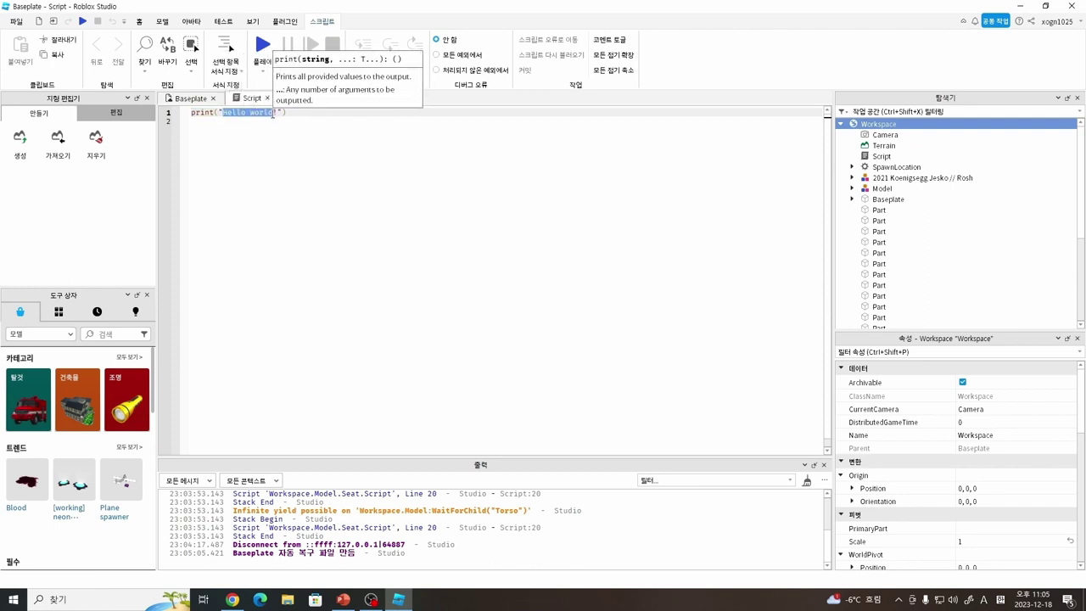
pyautogui.click(292, 114)
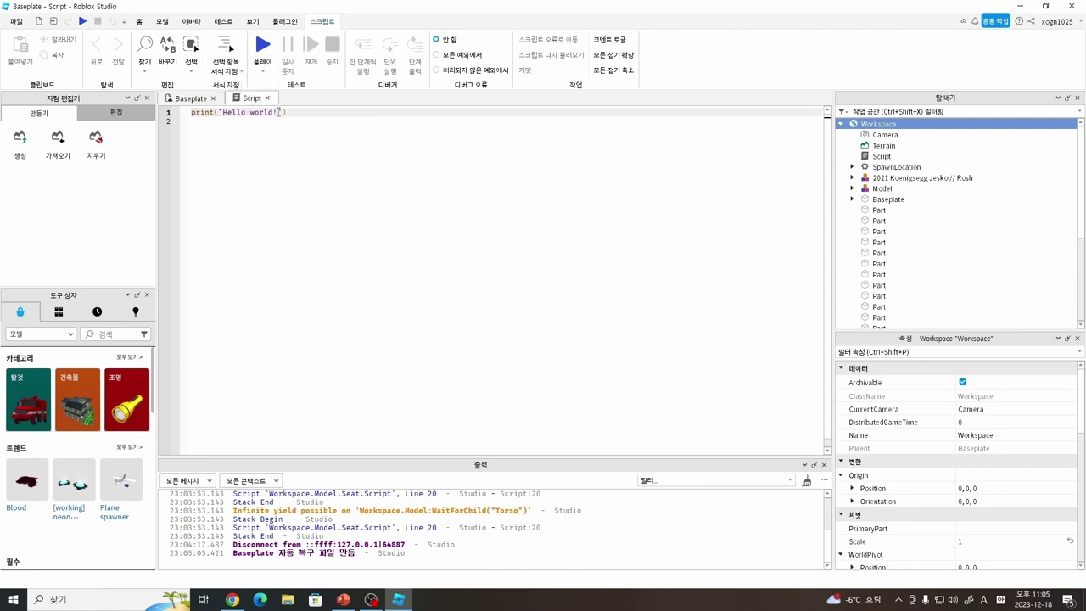
pyautogui.moveTo(278, 112); pyautogui.dragTo(224, 117)
pyautogui.click(320, 111)
pyautogui.click(320, 110)
pyautogui.click(255, 116)
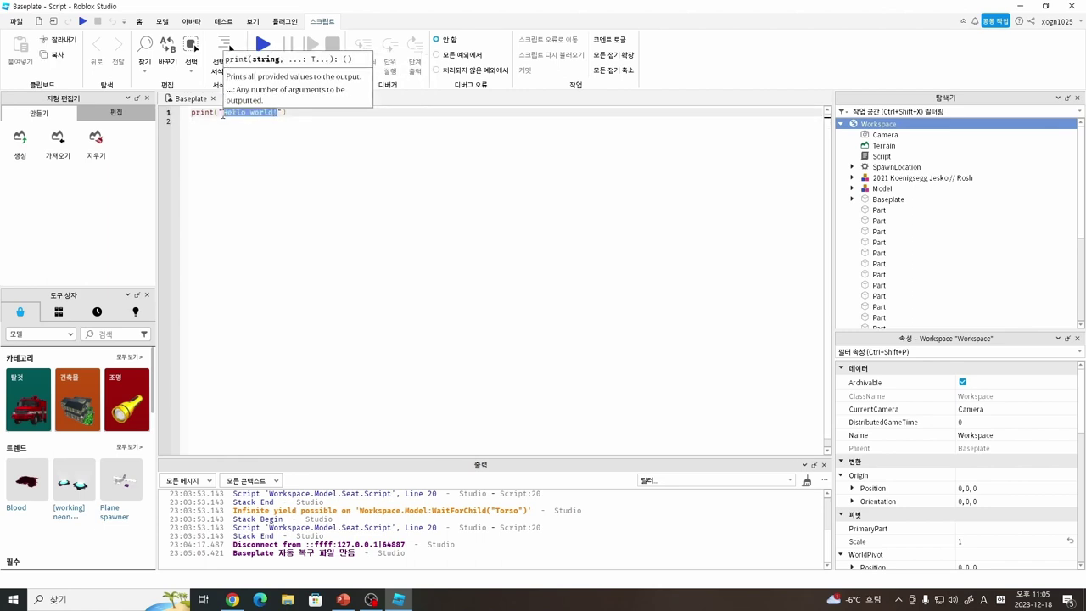
pyautogui.click(294, 157)
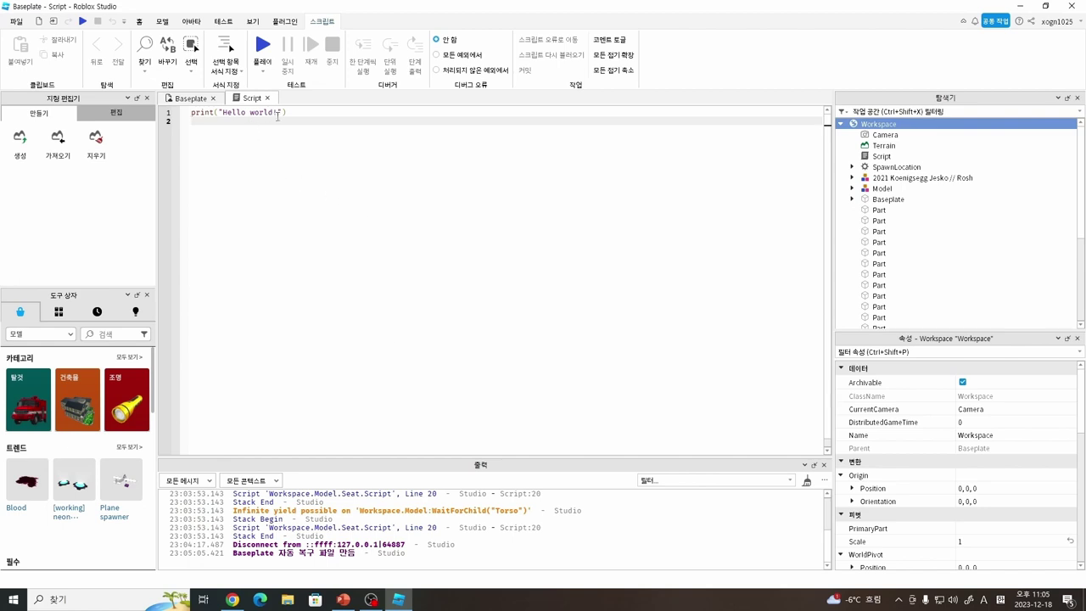
# Step: Replace the quoted text in the script's print statement with "Ajou World."
pyautogui.moveTo(276, 113); pyautogui.dragTo(229, 48)
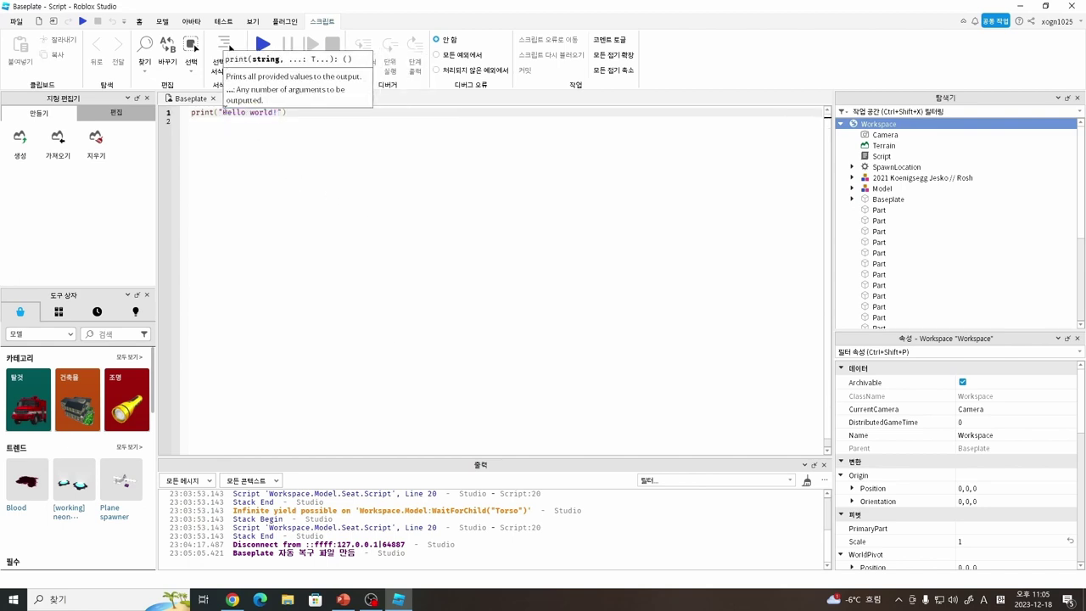
pyautogui.moveTo(222, 112)
pyautogui.mouseDown()
pyautogui.moveTo(255, 115)
pyautogui.moveTo(241, 113)
pyautogui.mouseUp()
pyautogui.write('r')
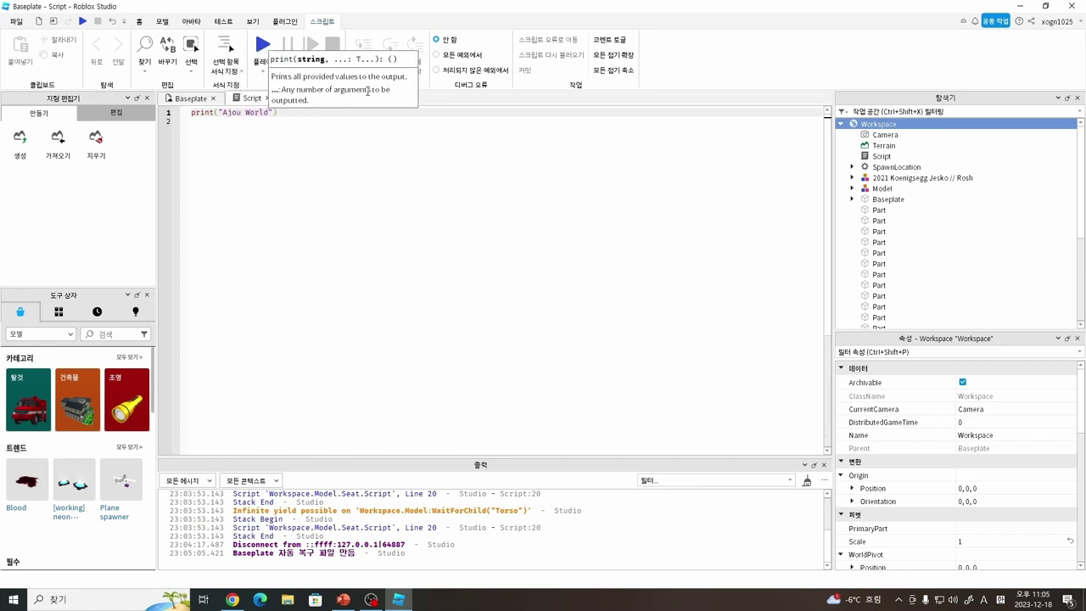
pyautogui.click(272, 113)
# Step: Play-test the place from the Baseplate view and highlight the script's printed line in the output
pyautogui.click(183, 99)
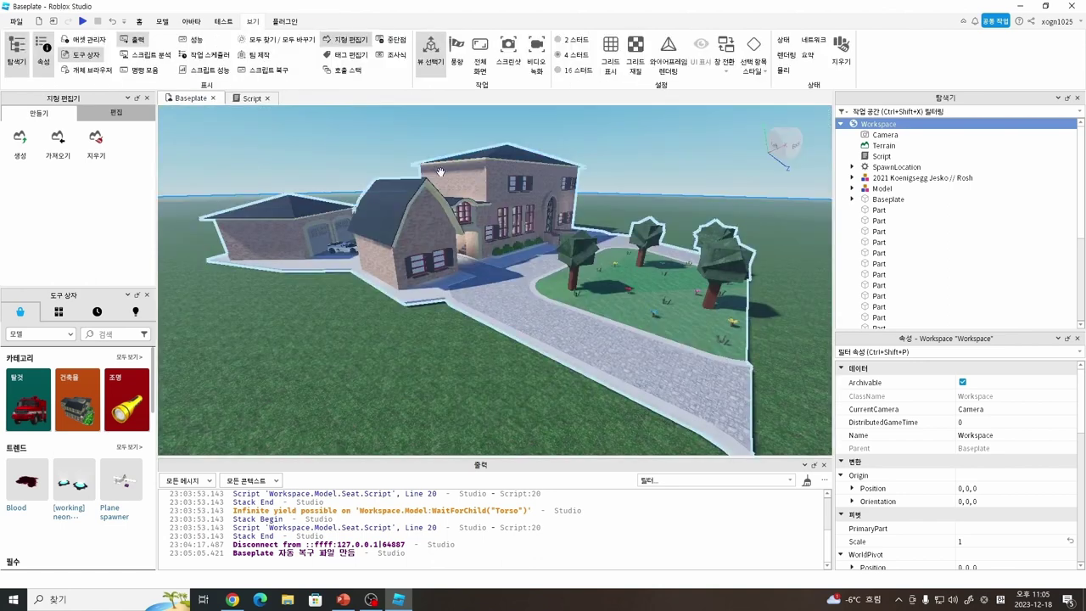
pyautogui.moveTo(497, 311); pyautogui.dragTo(497, 311, button='right')
pyautogui.click(139, 21)
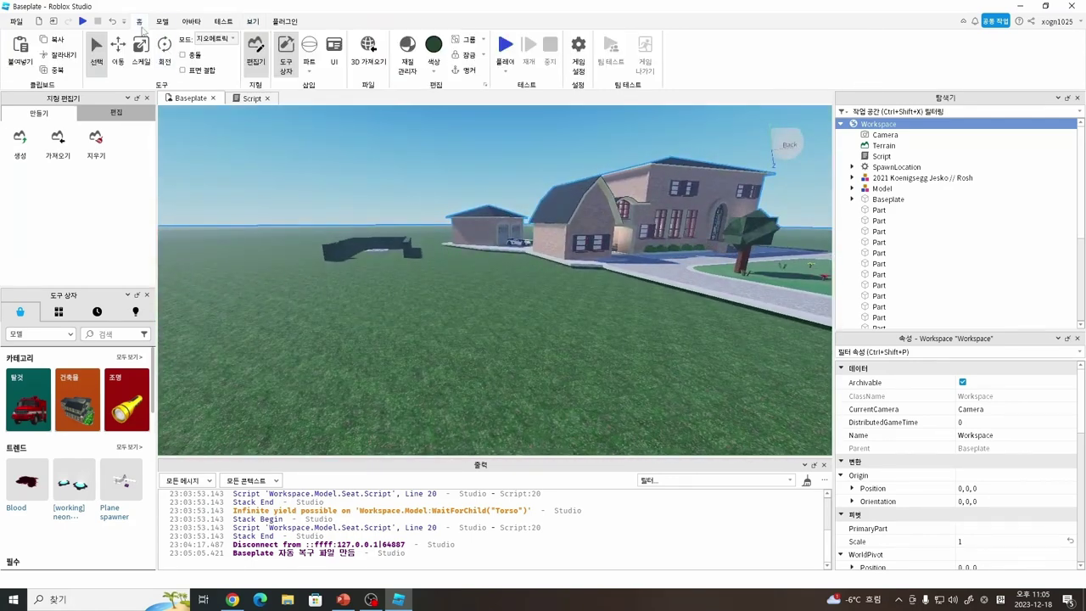
pyautogui.moveTo(458, 233); pyautogui.dragTo(458, 237, button='right')
pyautogui.press('F5')
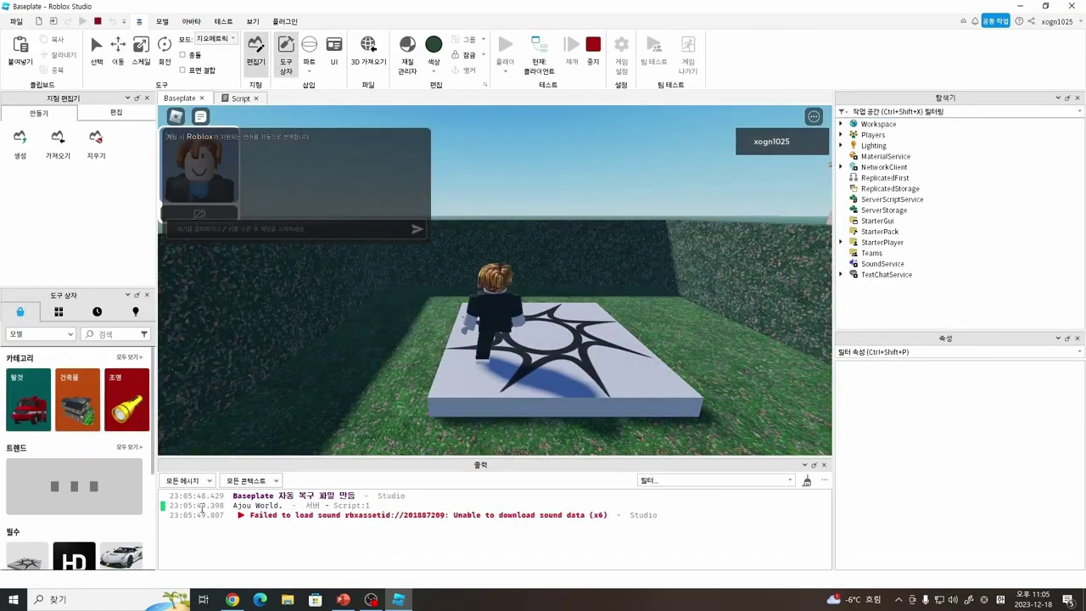
pyautogui.moveTo(173, 506); pyautogui.dragTo(268, 506)
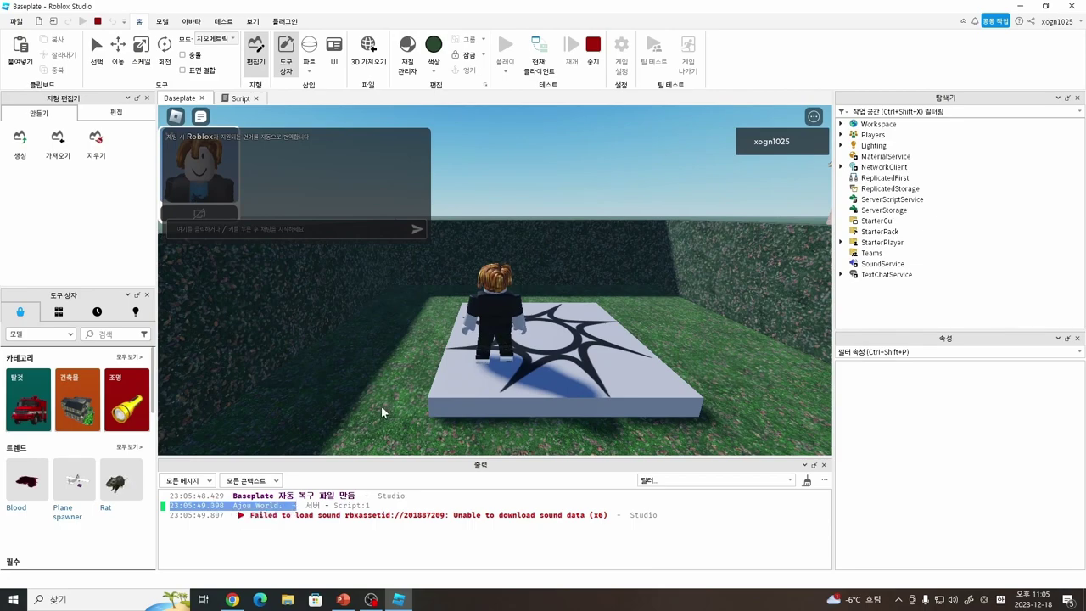
# Step: Walk the character off the spawn location and out of the hedge enclosure onto the open grass
pyautogui.click(370, 385)
pyautogui.press('w')
pyautogui.press('w')
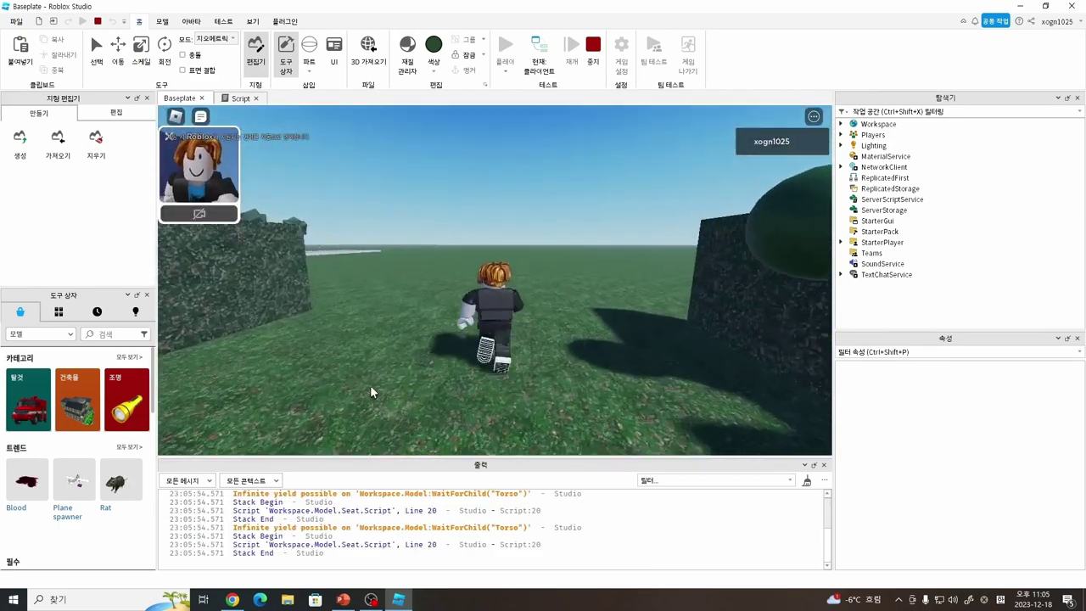
pyautogui.press('w')
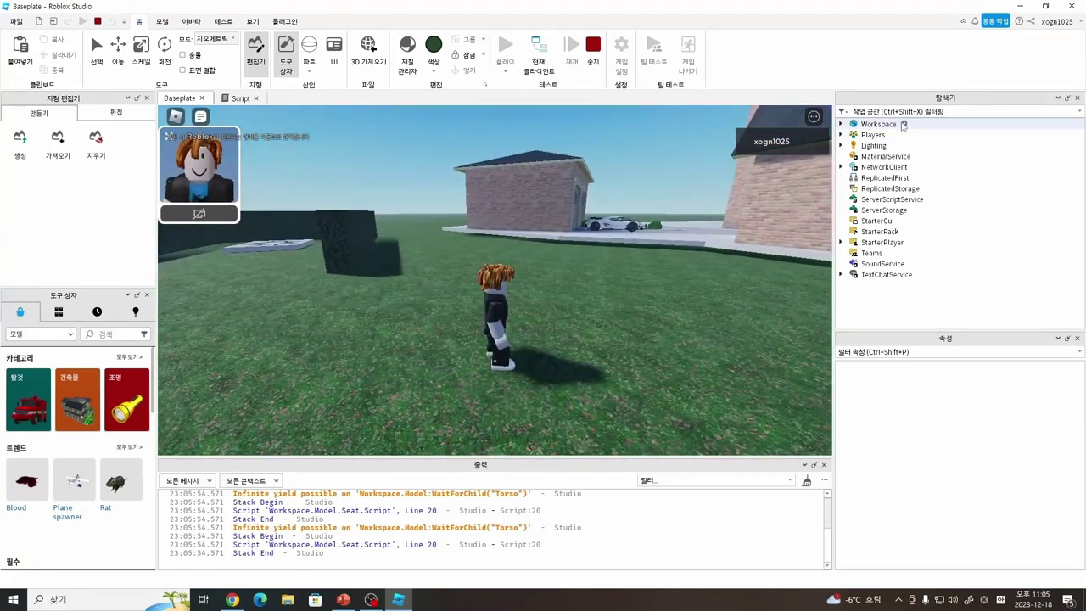
# Step: Add another Script to the Workspace during the running test, view the earlier script's code and return to the game view
pyautogui.click(905, 124)
pyautogui.click(891, 185)
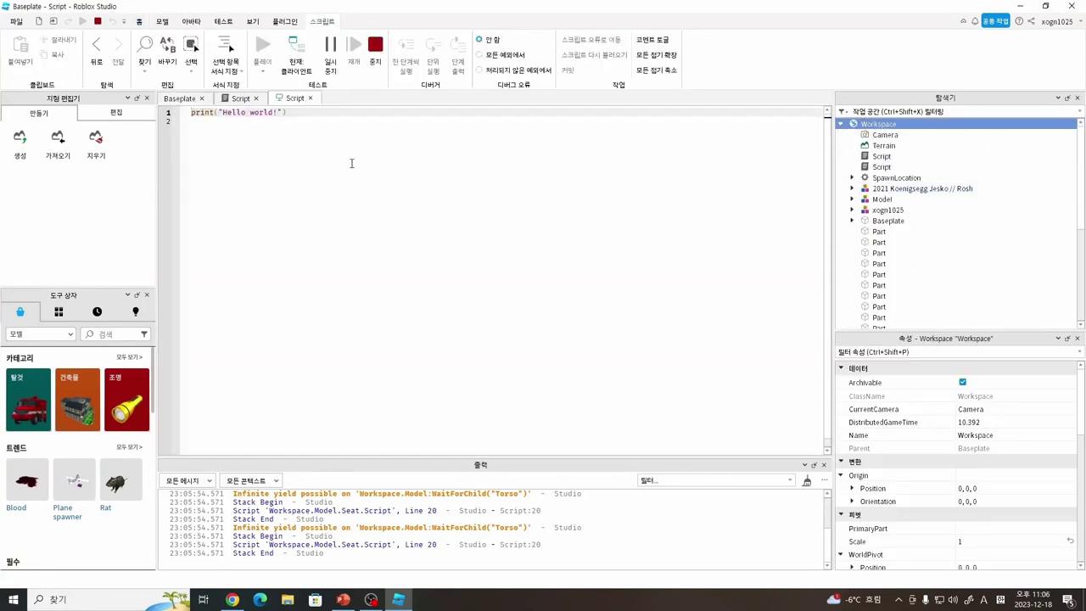
pyautogui.click(402, 158)
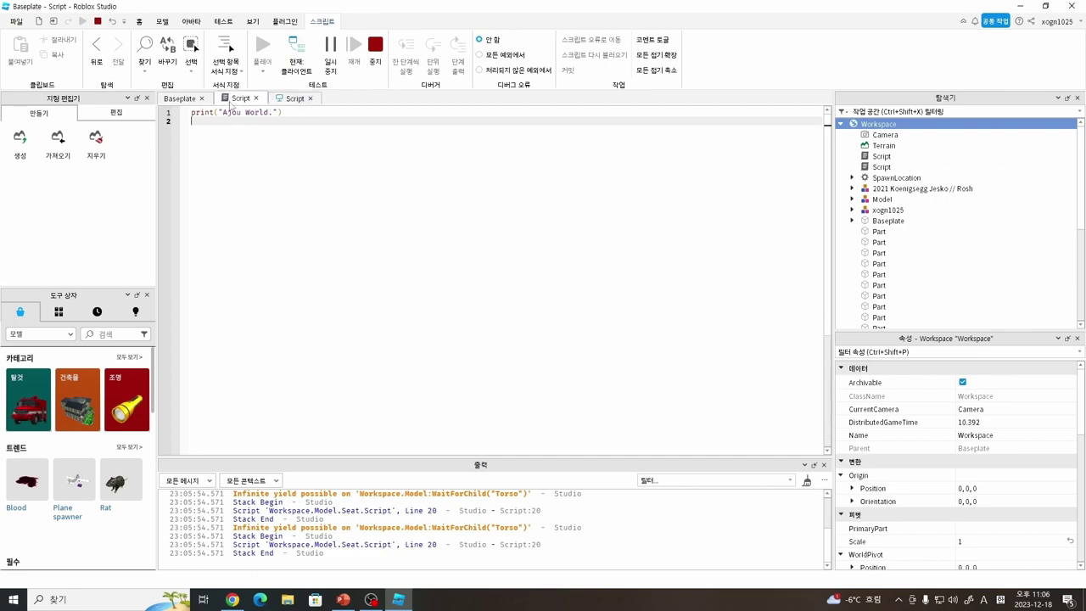
pyautogui.click(179, 98)
# Step: Walk the character across the grass into the house and up the staircase on the ground floor
pyautogui.press('w')
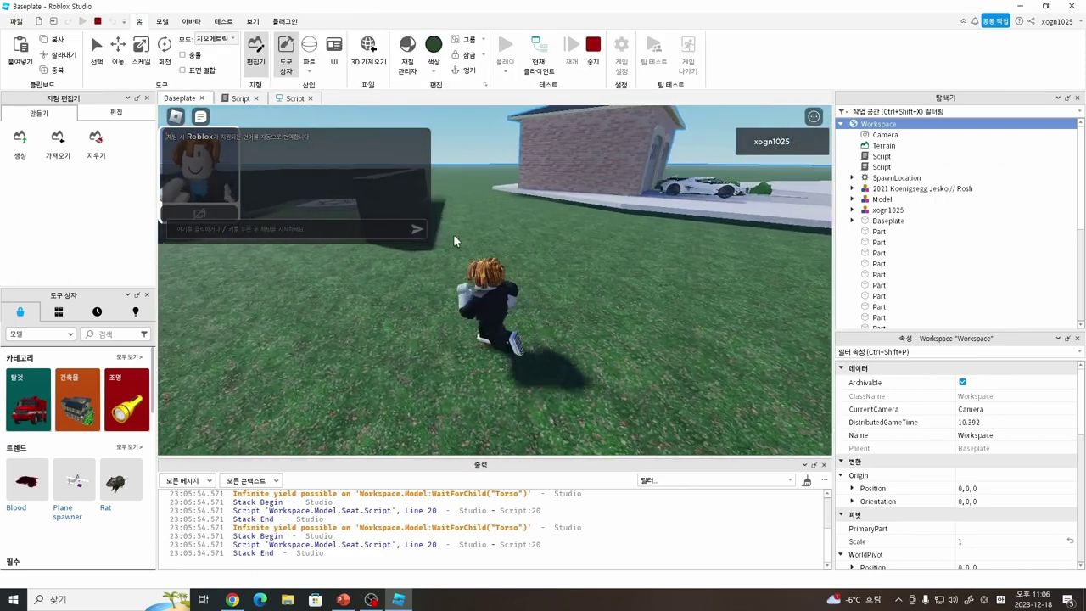
pyautogui.moveTo(489, 252); pyautogui.dragTo(550, 207, button='right')
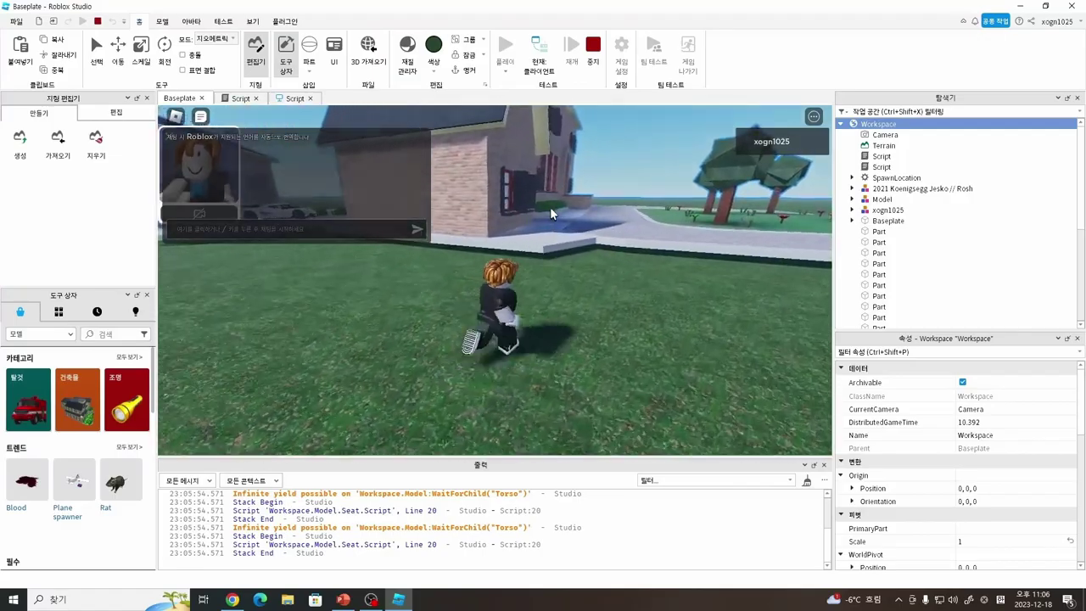
pyautogui.moveTo(387, 118); pyautogui.dragTo(509, 250, button='right')
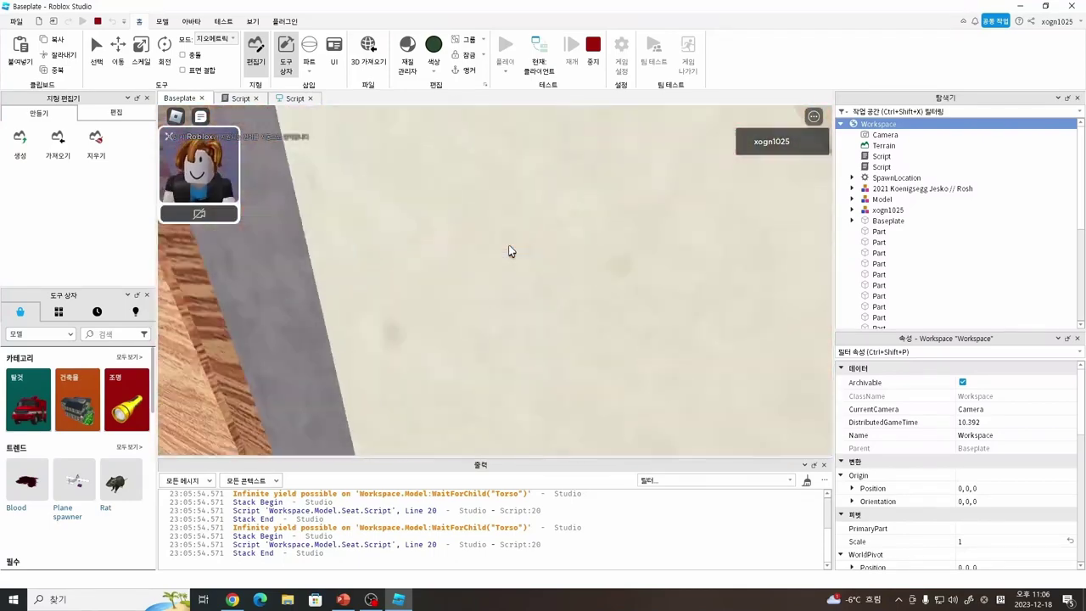
pyautogui.press('w')
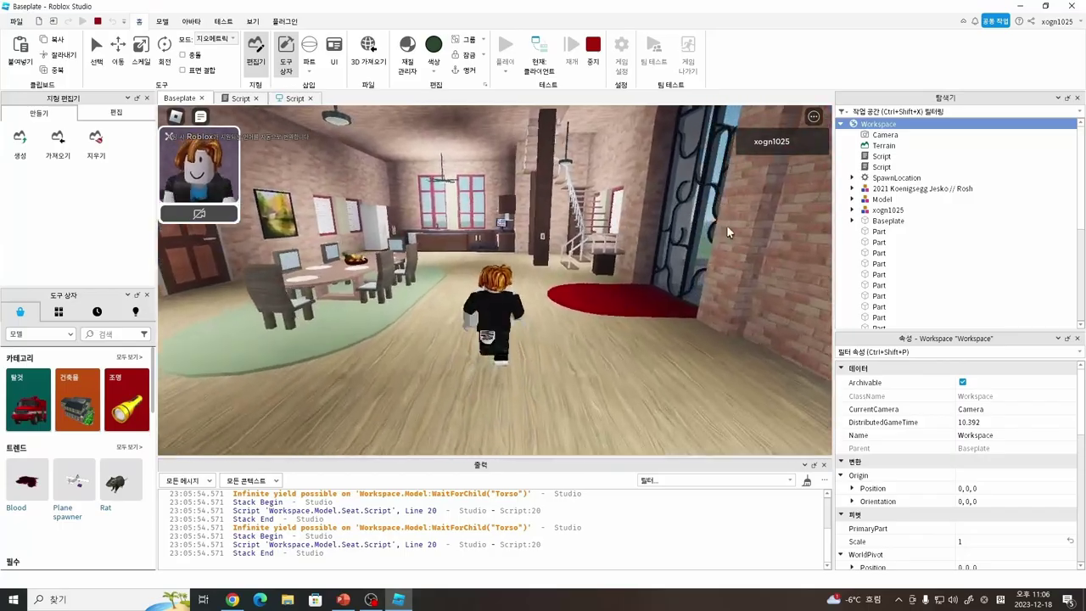
pyautogui.press('w')
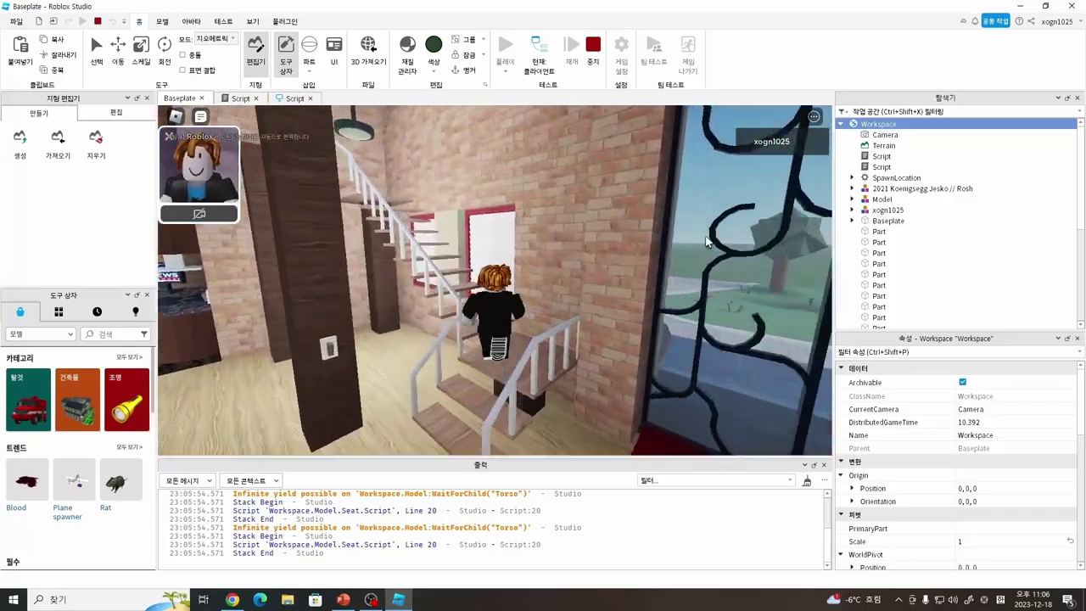